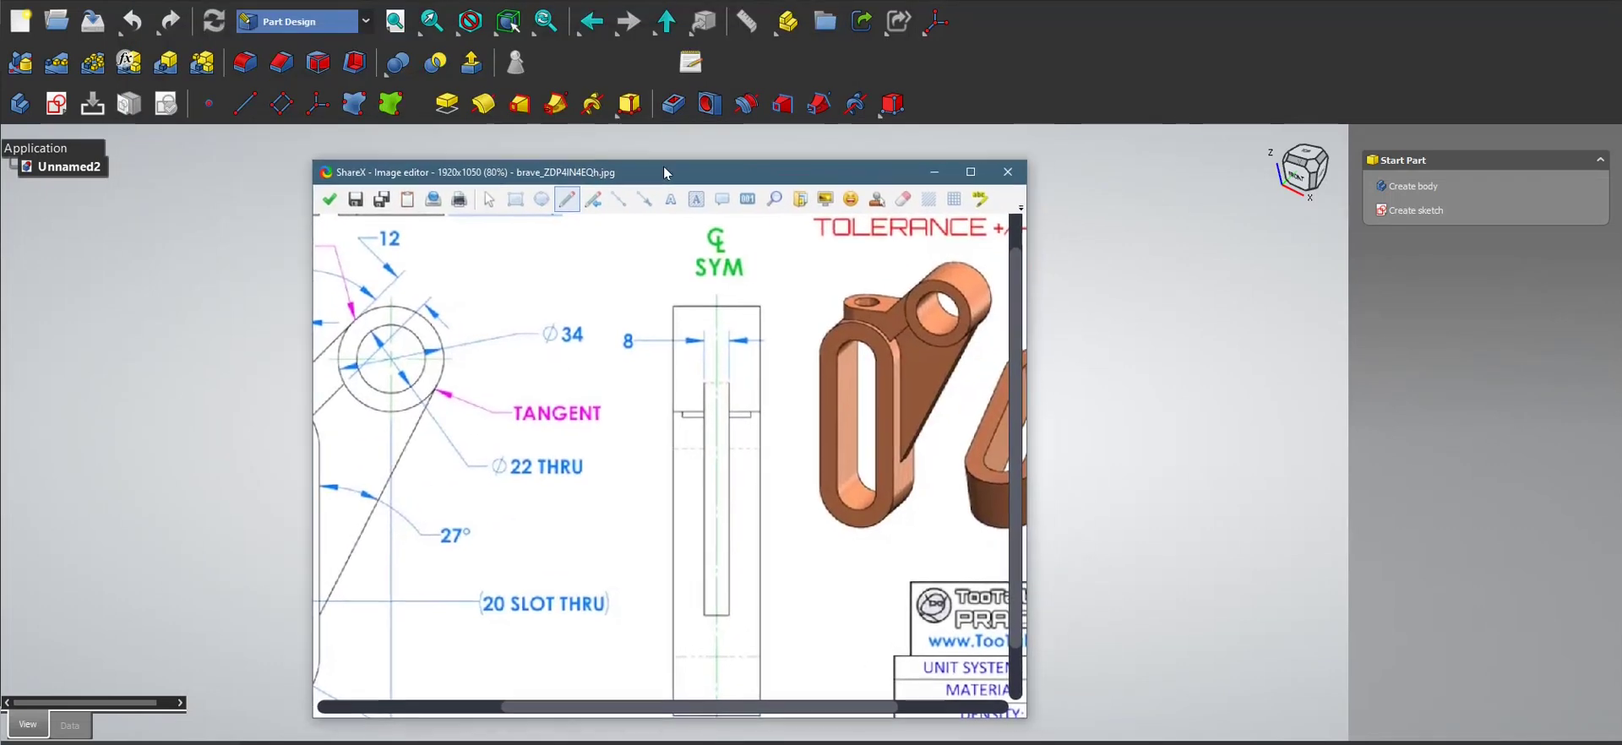
# - Enlarge and reposition the image editor window to examine the whole fan bracket drawing and its dimensions
pyautogui.moveTo(753, 591); pyautogui.dragTo(1445, 737)
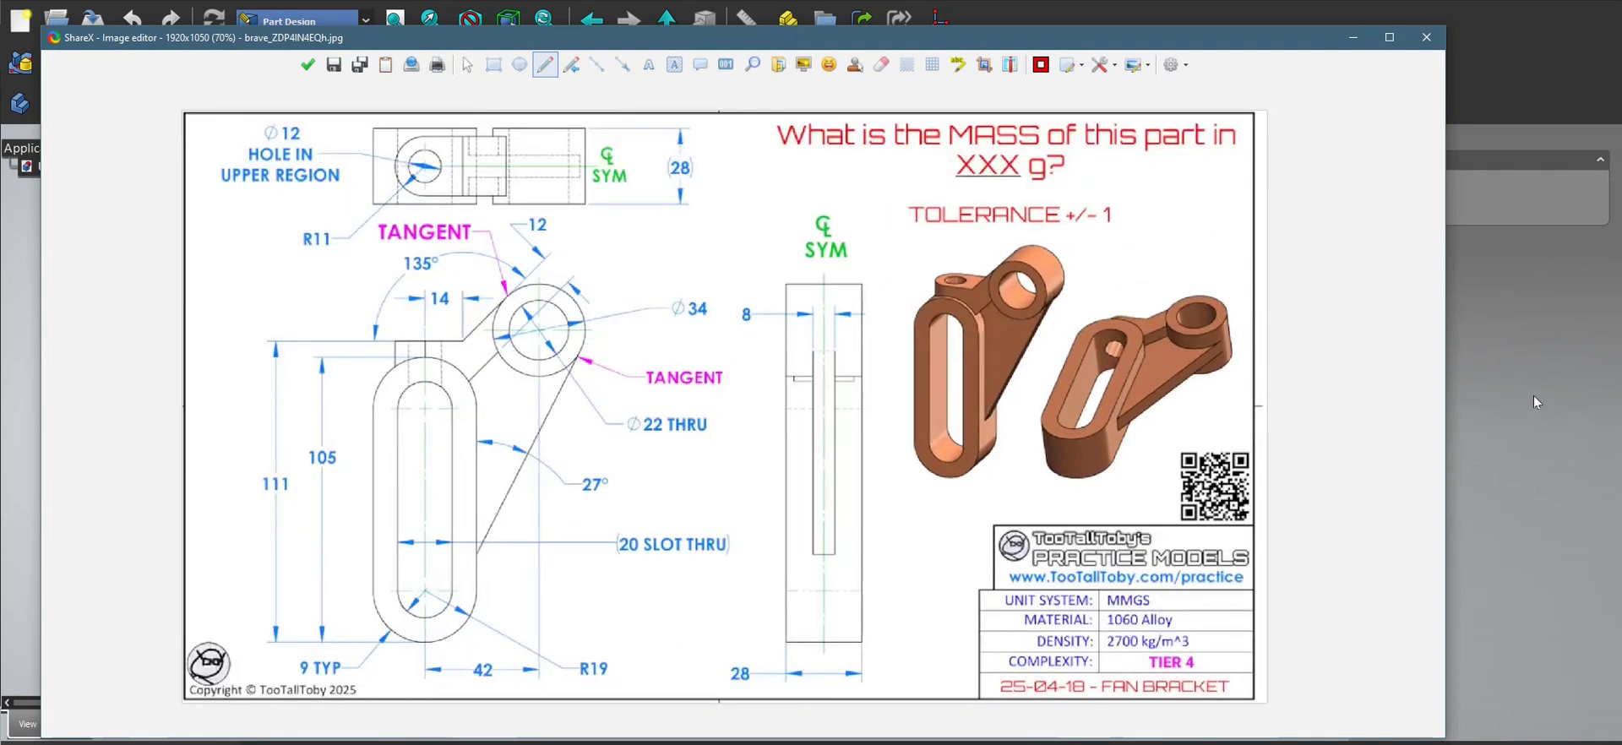
pyautogui.moveTo(1446, 370); pyautogui.dragTo(1205, 370)
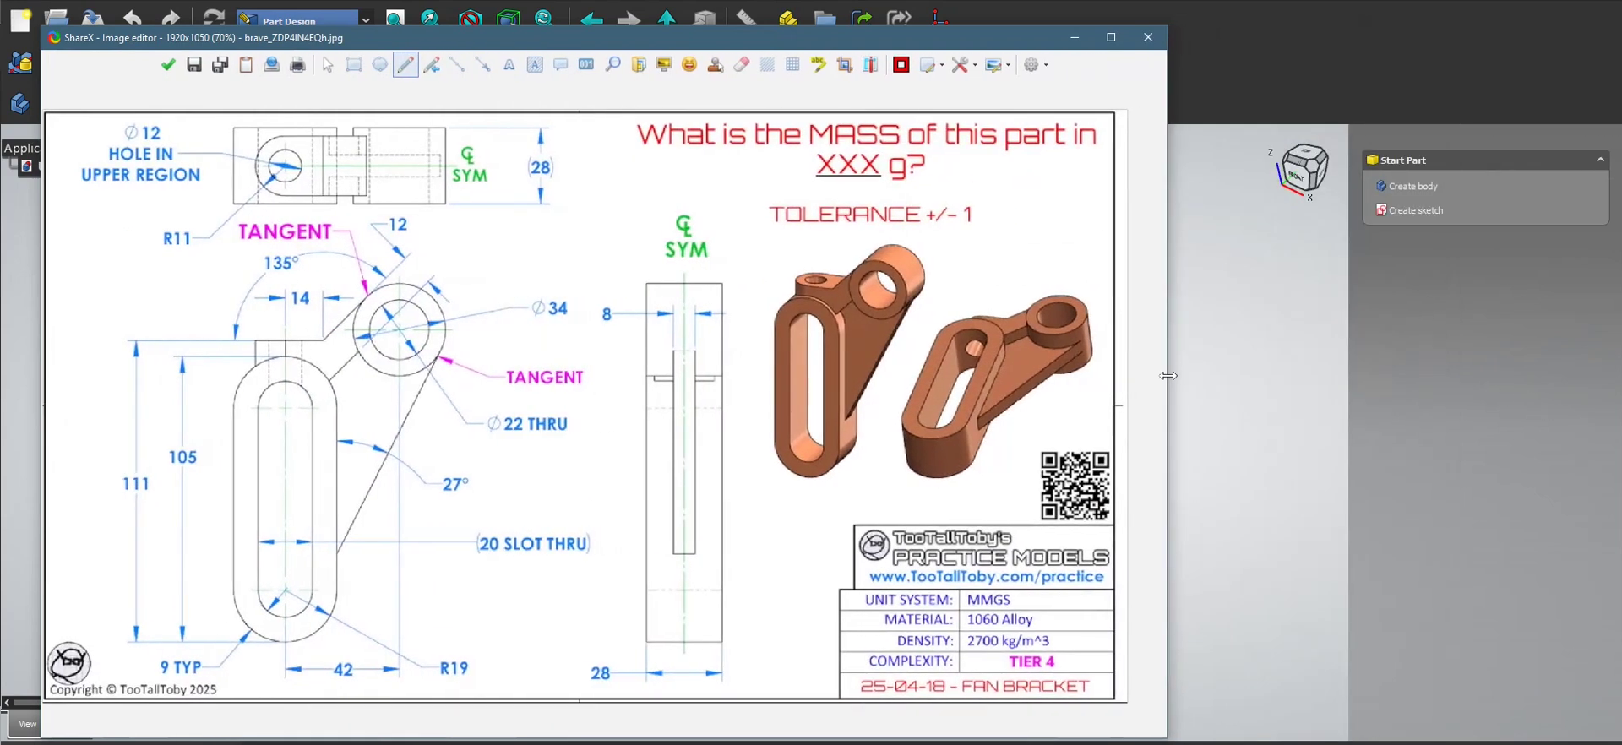
pyautogui.moveTo(873, 48); pyautogui.dragTo(1045, 57)
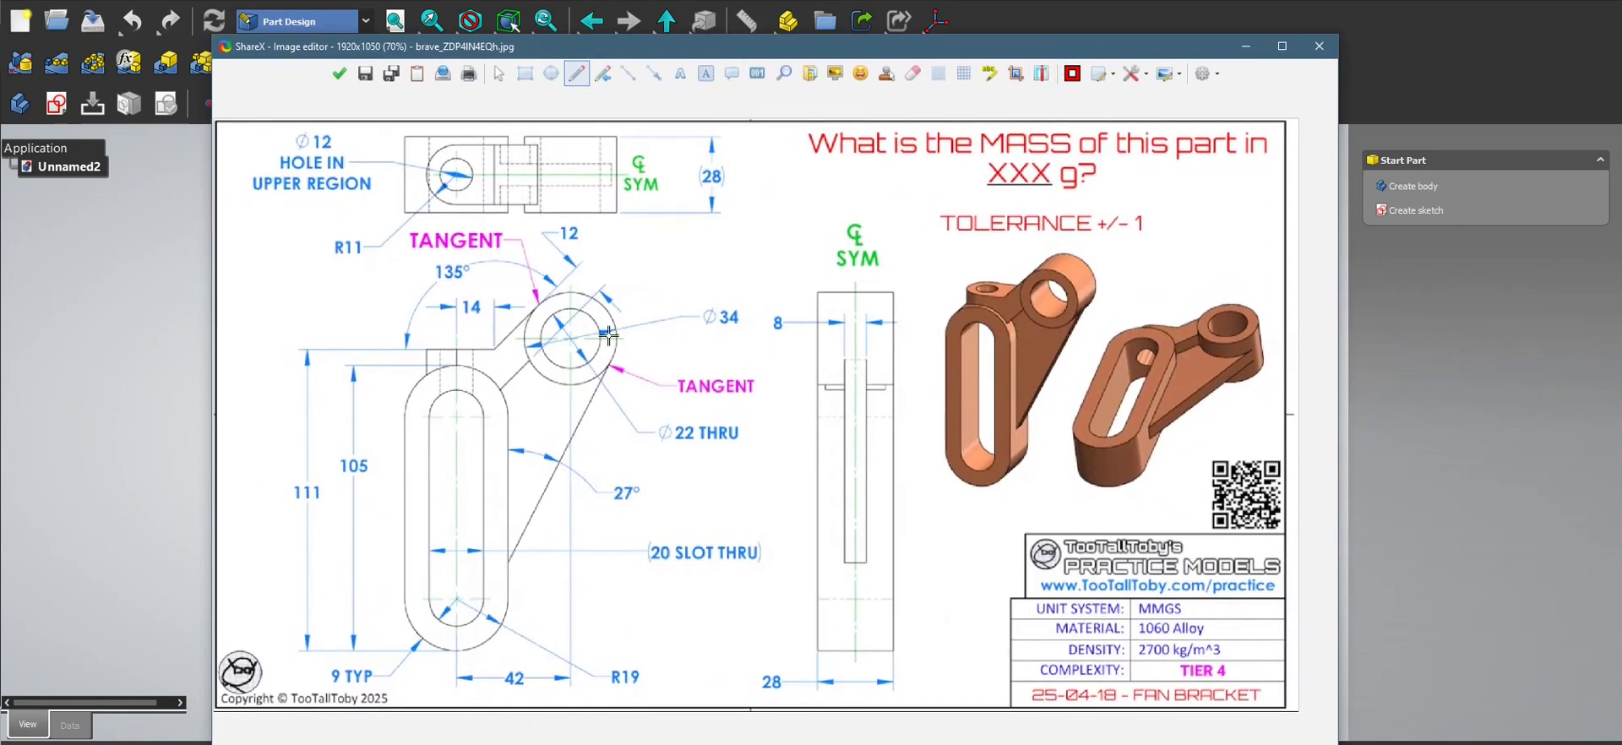
pyautogui.moveTo(570, 55); pyautogui.dragTo(566, 32)
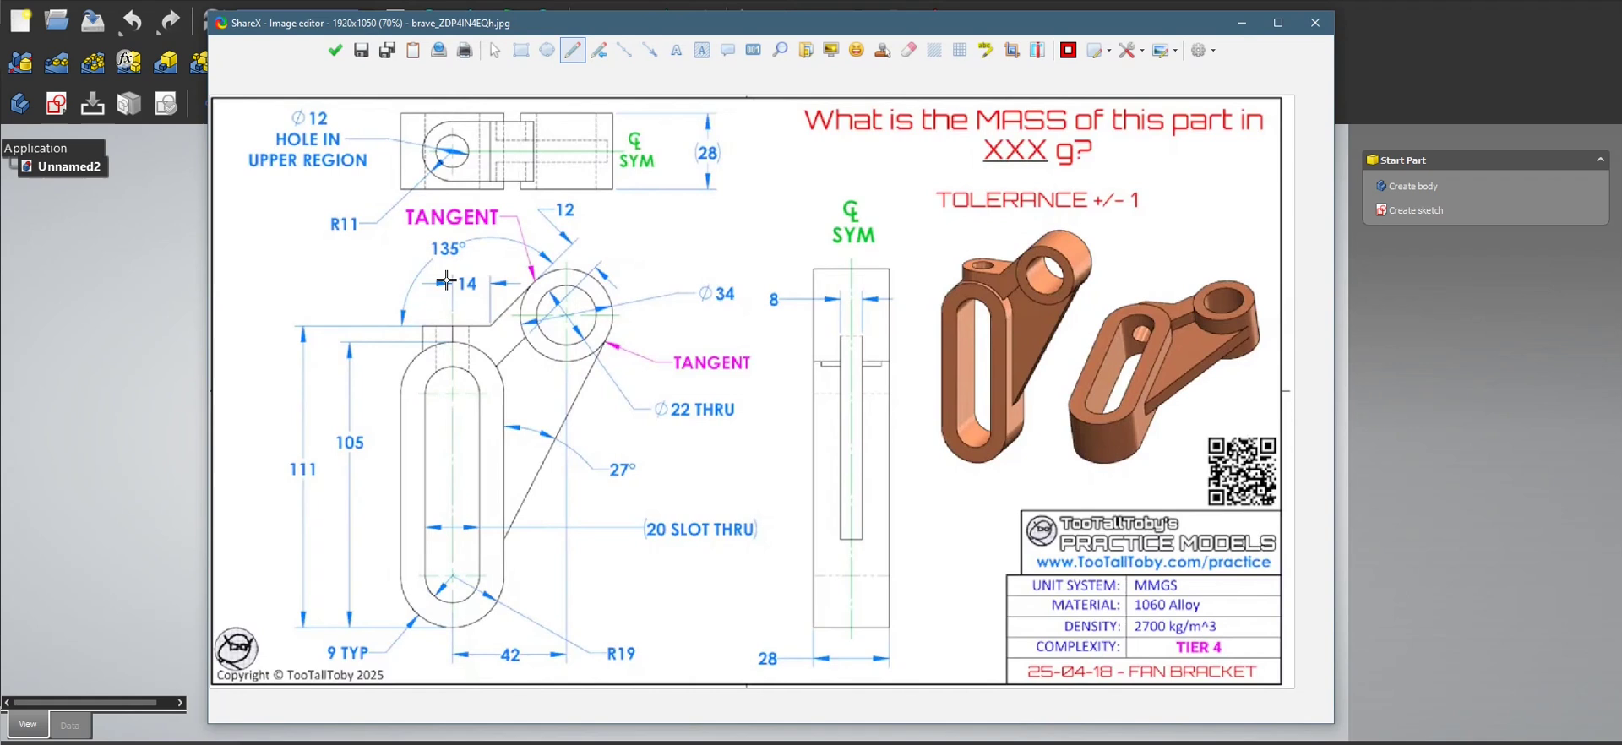
pyautogui.press('r')
pyautogui.moveTo(411, 285)
pyautogui.mouseDown()
pyautogui.moveTo(691, 621)
pyautogui.moveTo(630, 653)
pyautogui.mouseUp()
pyautogui.moveTo(411, 285); pyautogui.dragTo(387, 254)
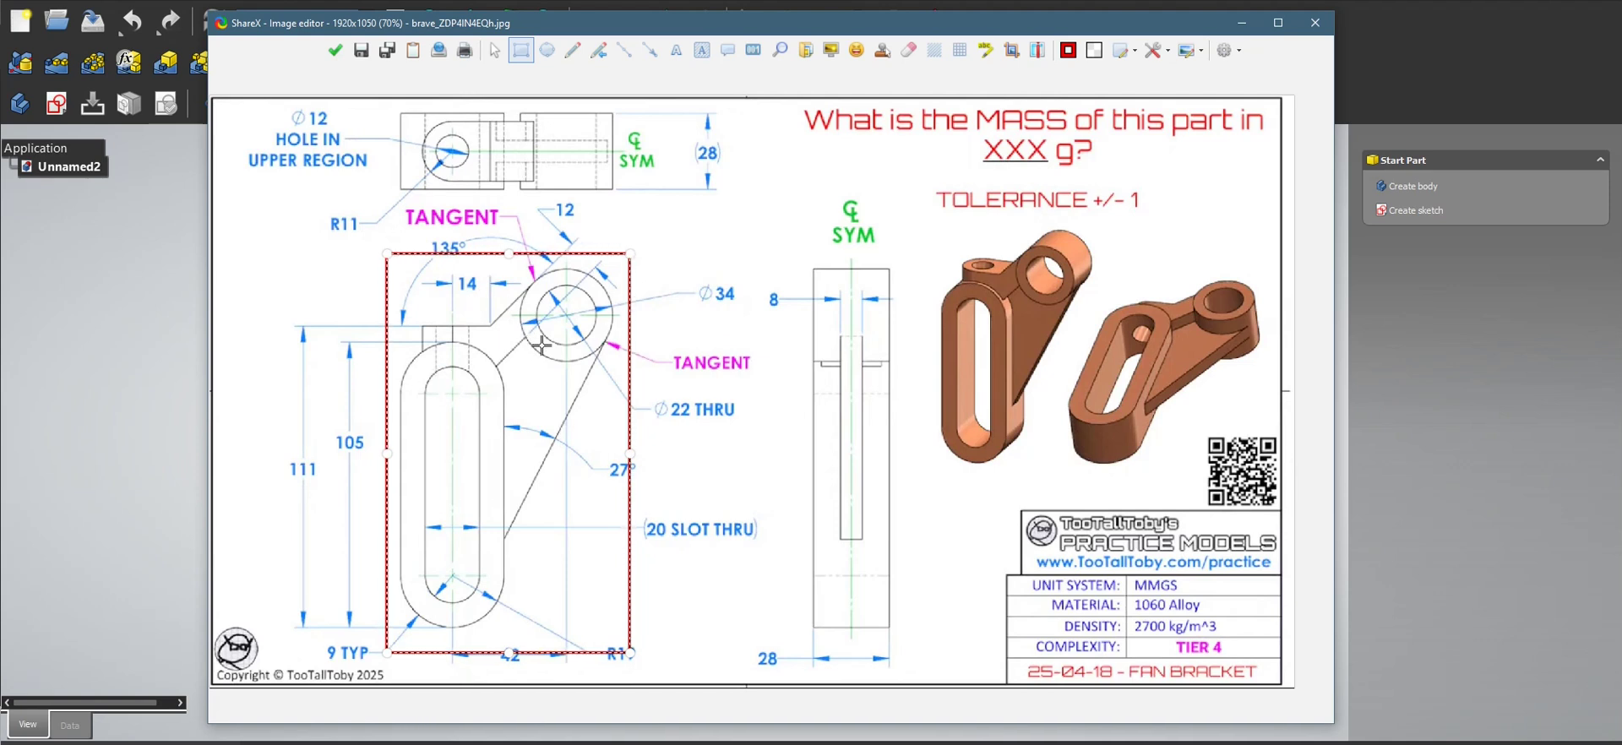
pyautogui.hotkey('ctrl', 'z')
pyautogui.hotkey('ctrl', 'z')
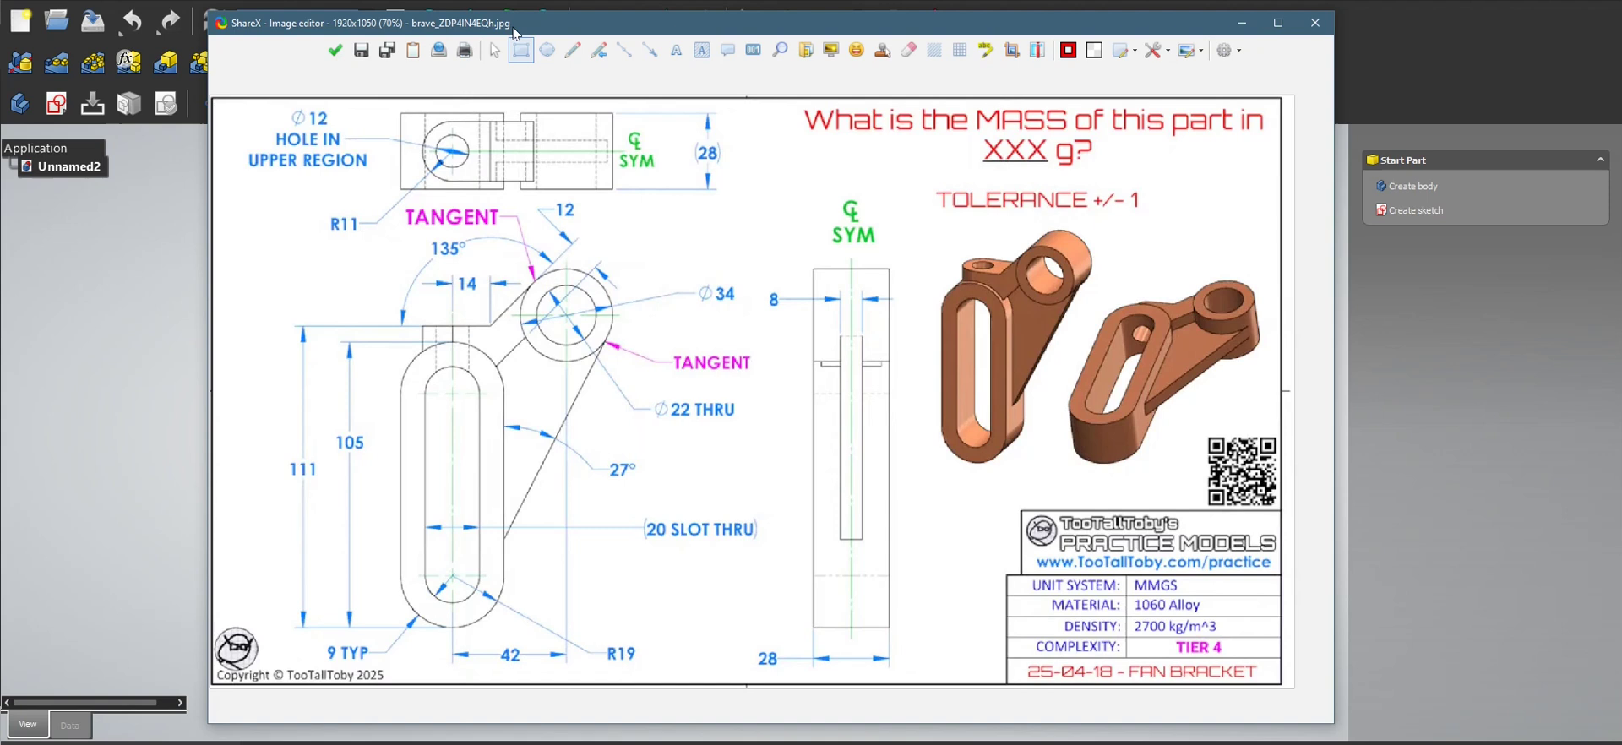
# - Switch to FreeCAD and create a new sketch on the XZ plane
pyautogui.hotkey('alt', 'Tab')
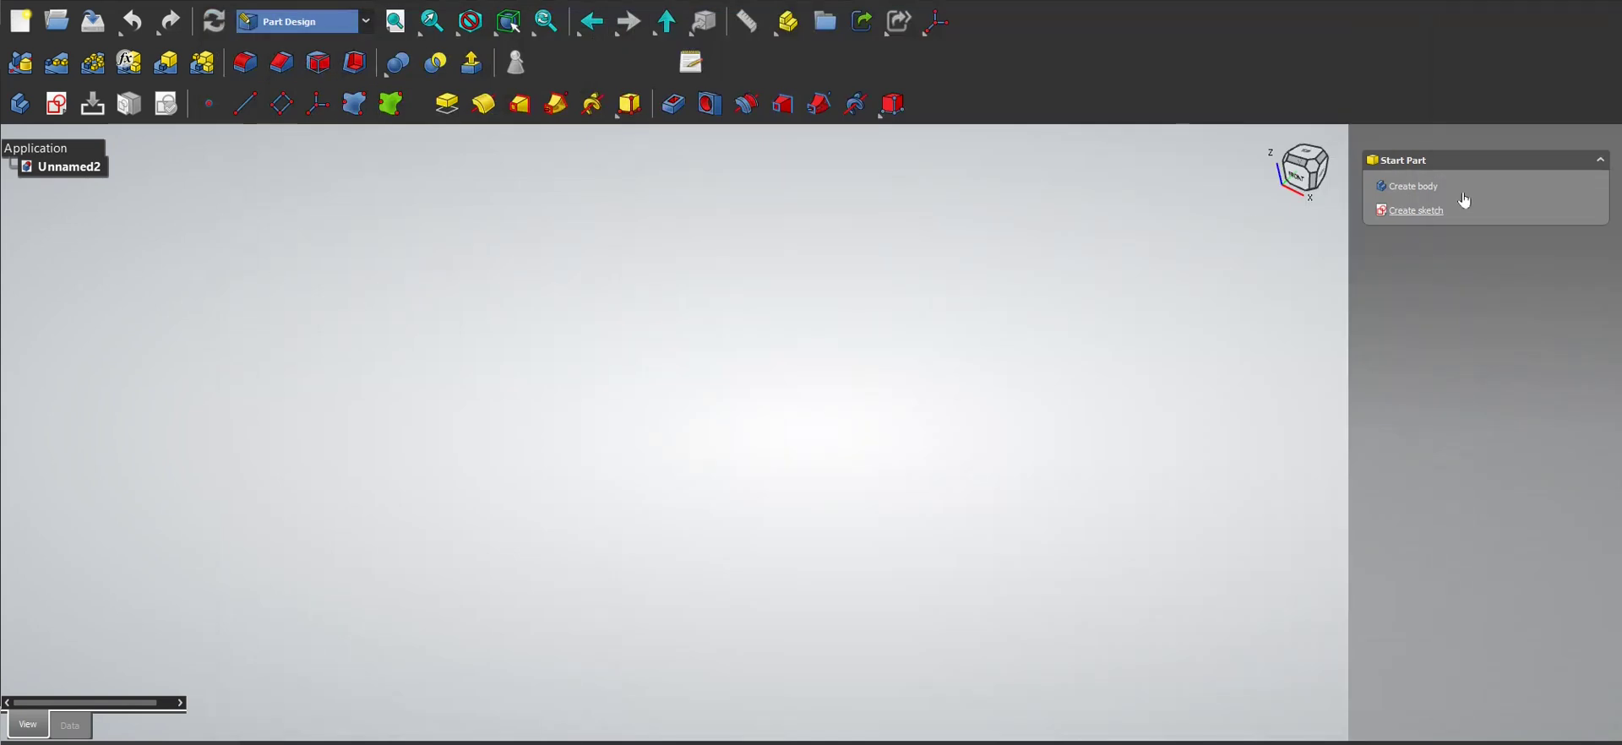
pyautogui.click(1428, 211)
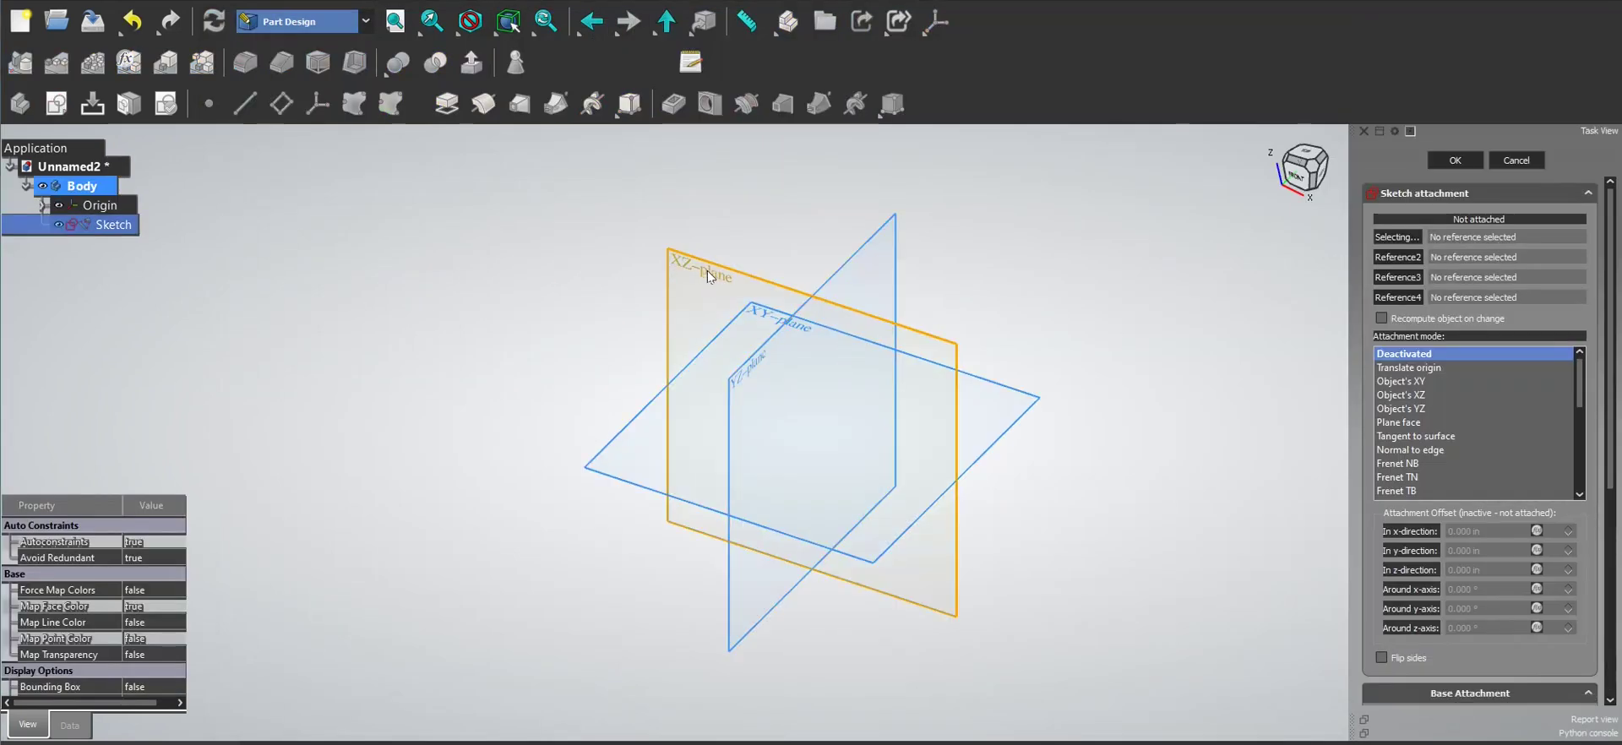
pyautogui.click(710, 276)
pyautogui.click(1455, 161)
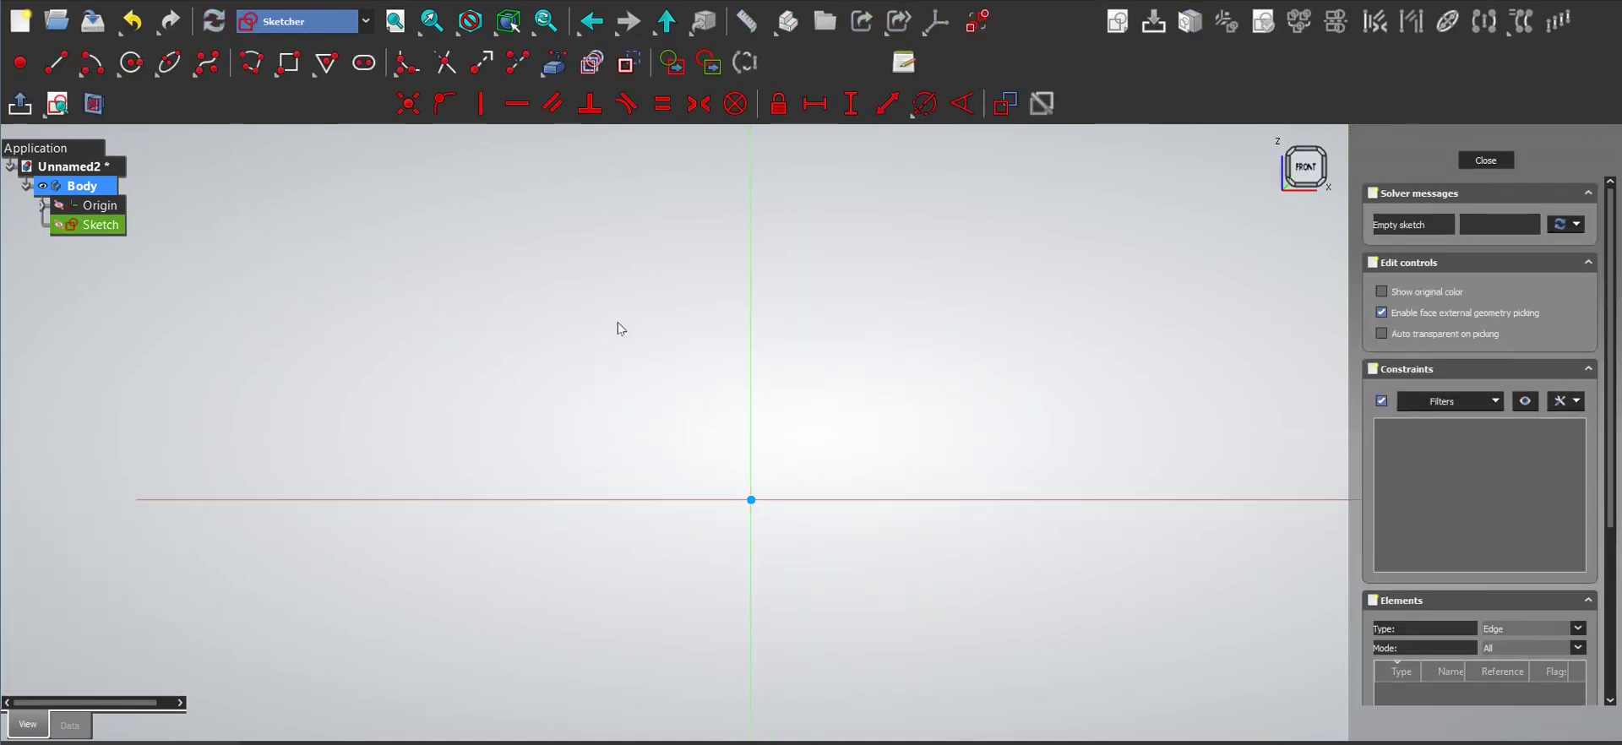
# - Sketch a larger and a smaller vertical slot, both starting at the origin and running up the vertical axis
pyautogui.press('k')
pyautogui.press('s')
pyautogui.press('g')
pyautogui.press('r')
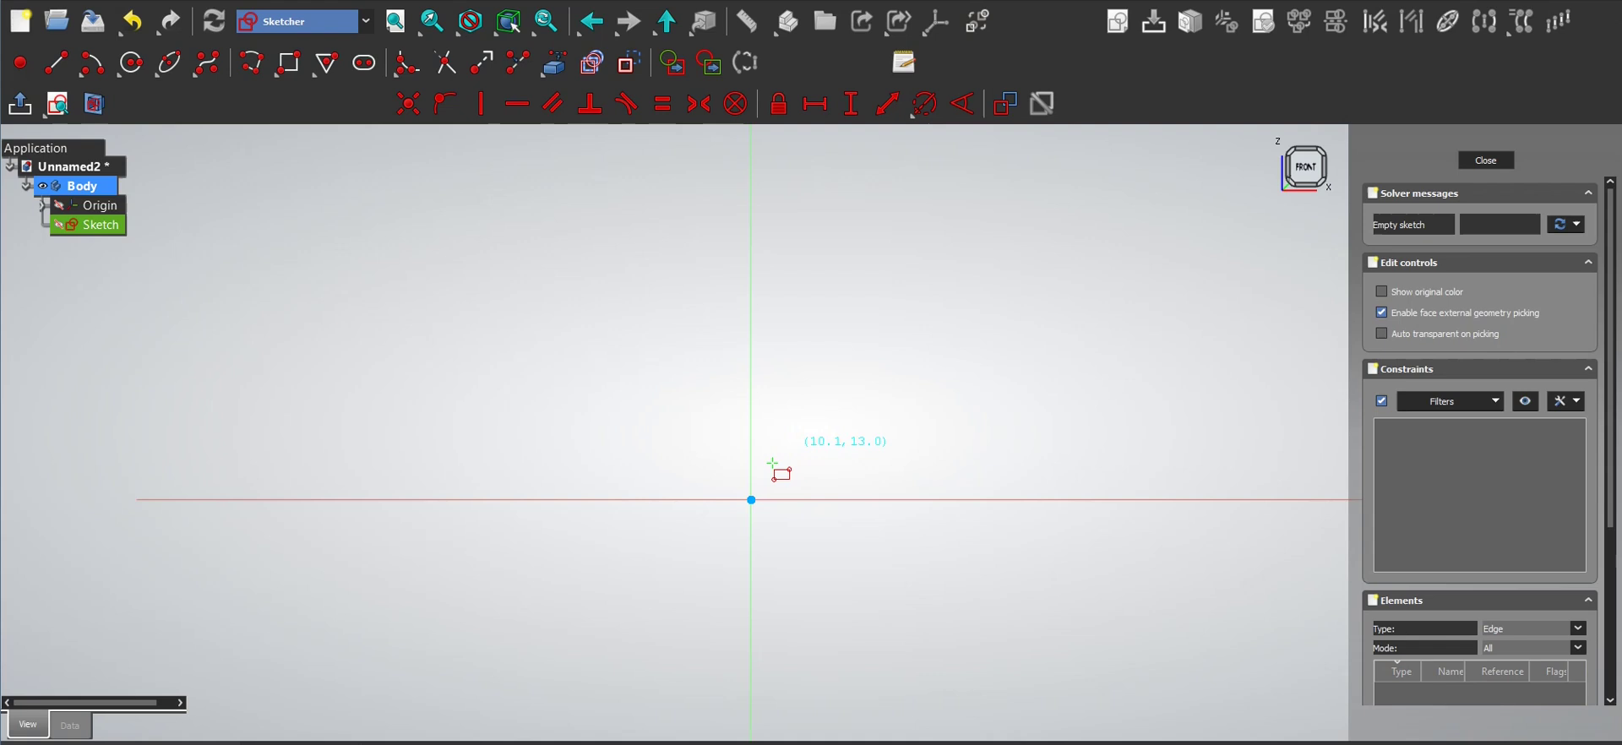
pyautogui.press('Escape')
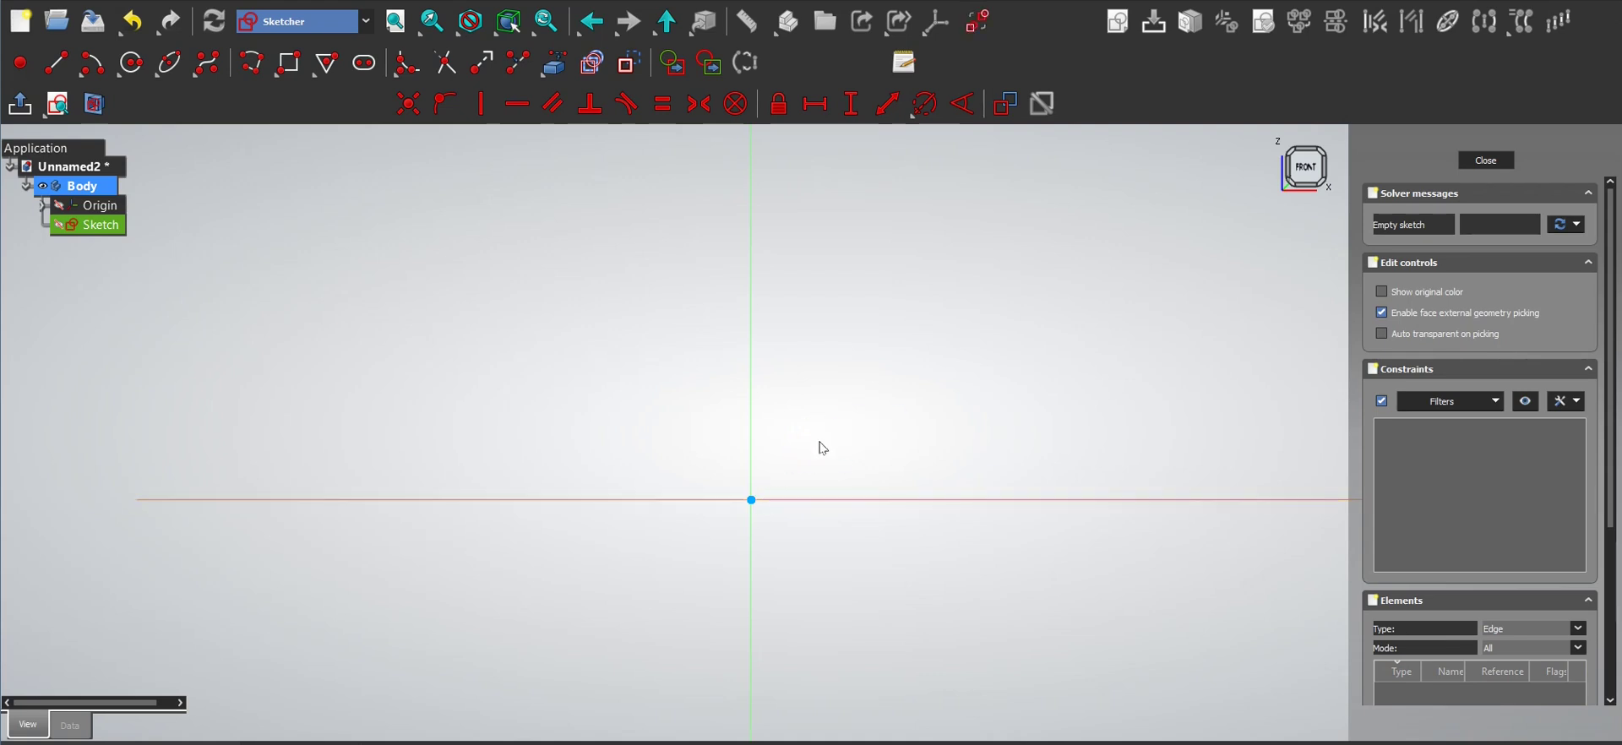
pyautogui.click(751, 500)
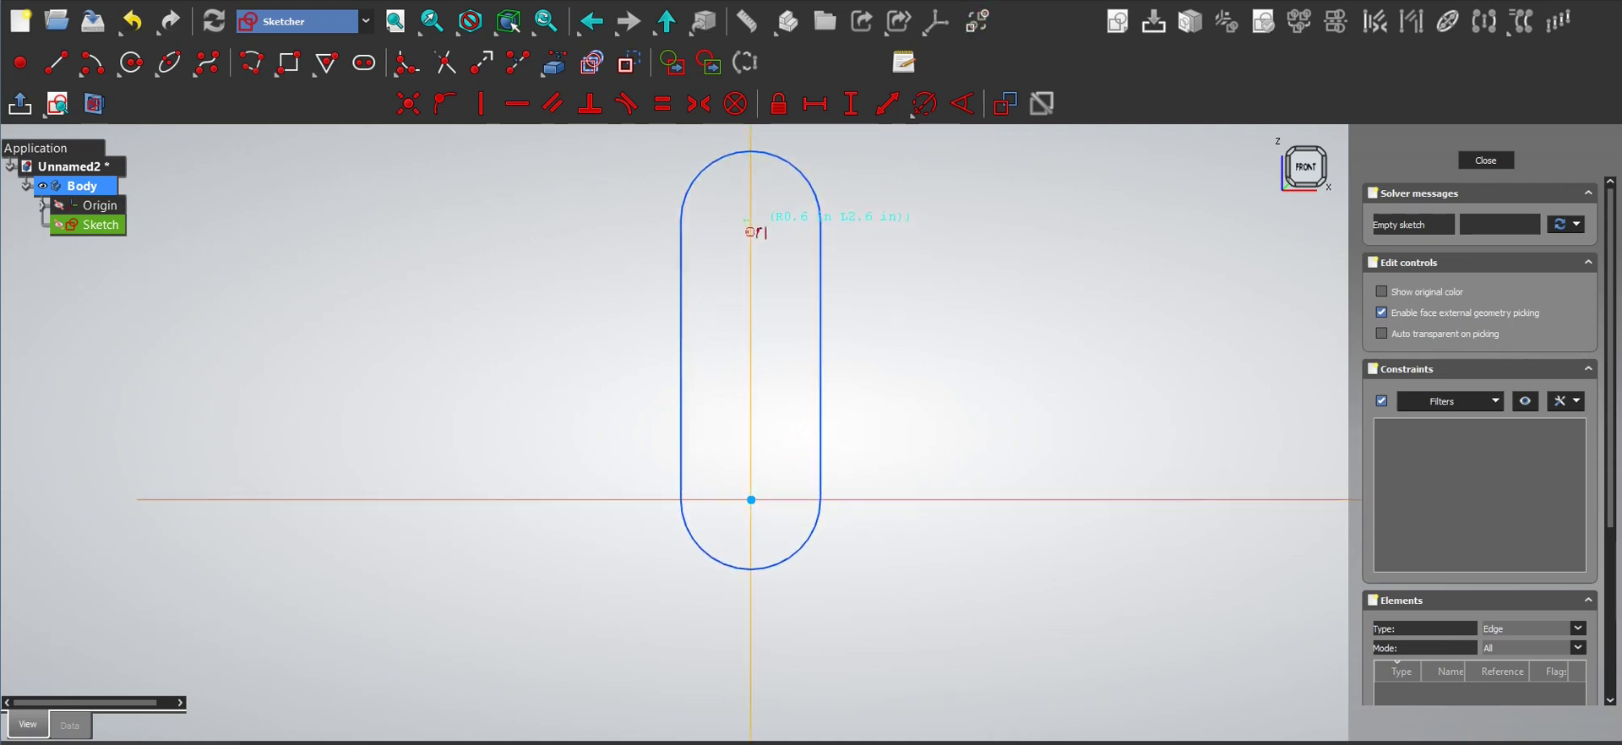
pyautogui.click(749, 225)
pyautogui.click(751, 500)
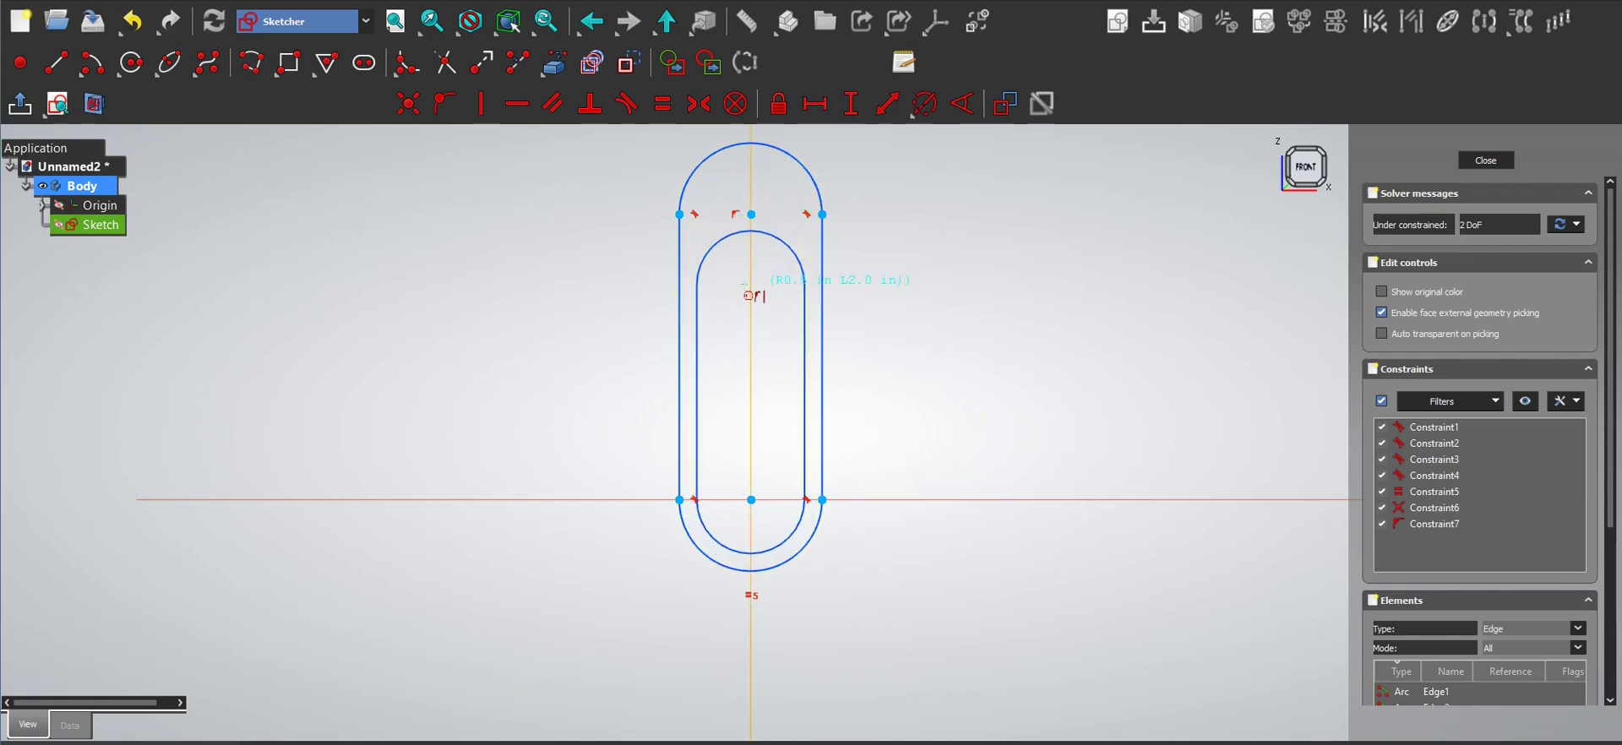
pyautogui.click(777, 287)
pyautogui.rightClick(883, 280)
# - Make the upper arc centres of the two slots coincident so both slots share the same centres
pyautogui.click(751, 285)
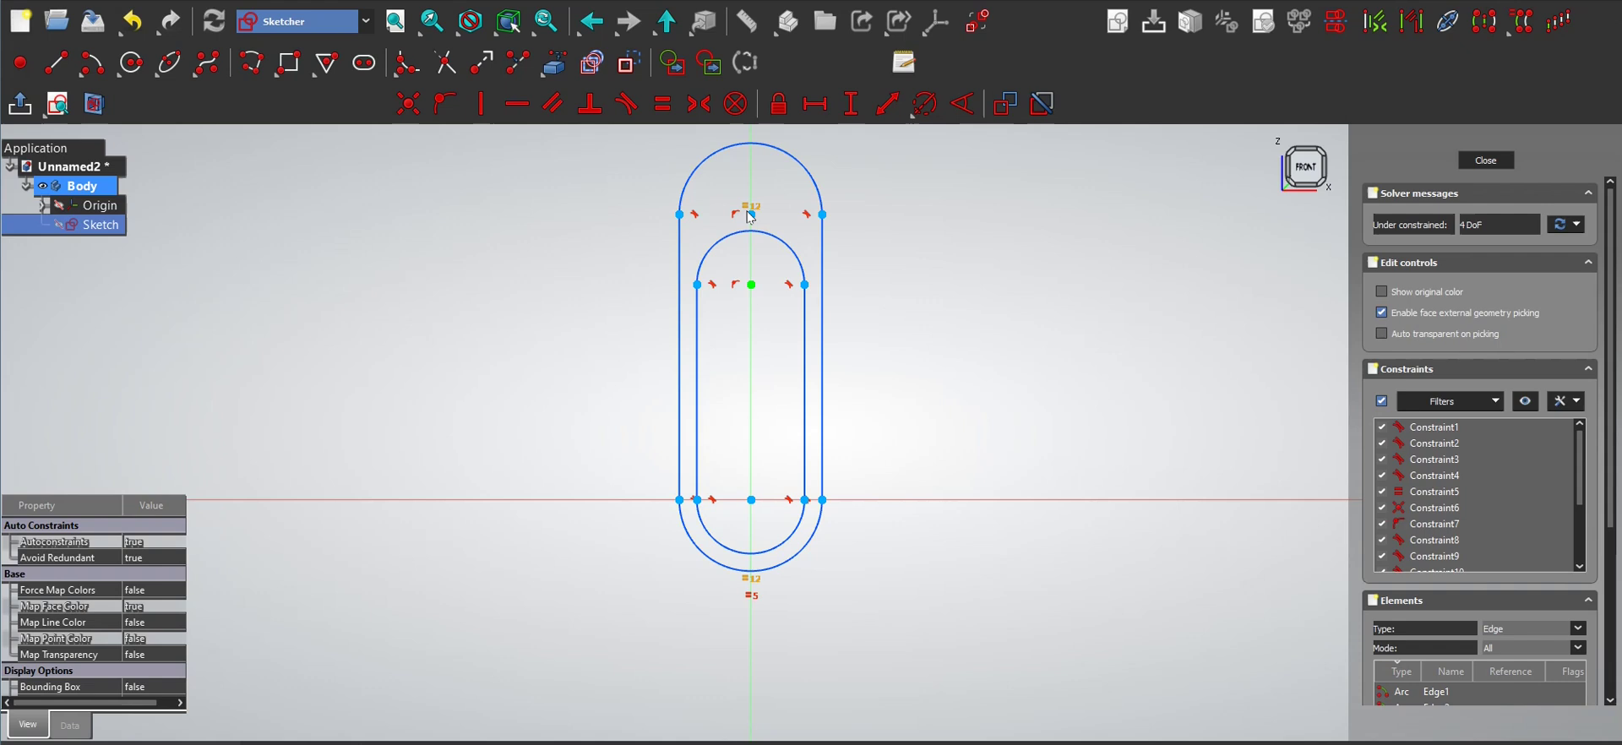
pyautogui.click(752, 216)
pyautogui.press('o')
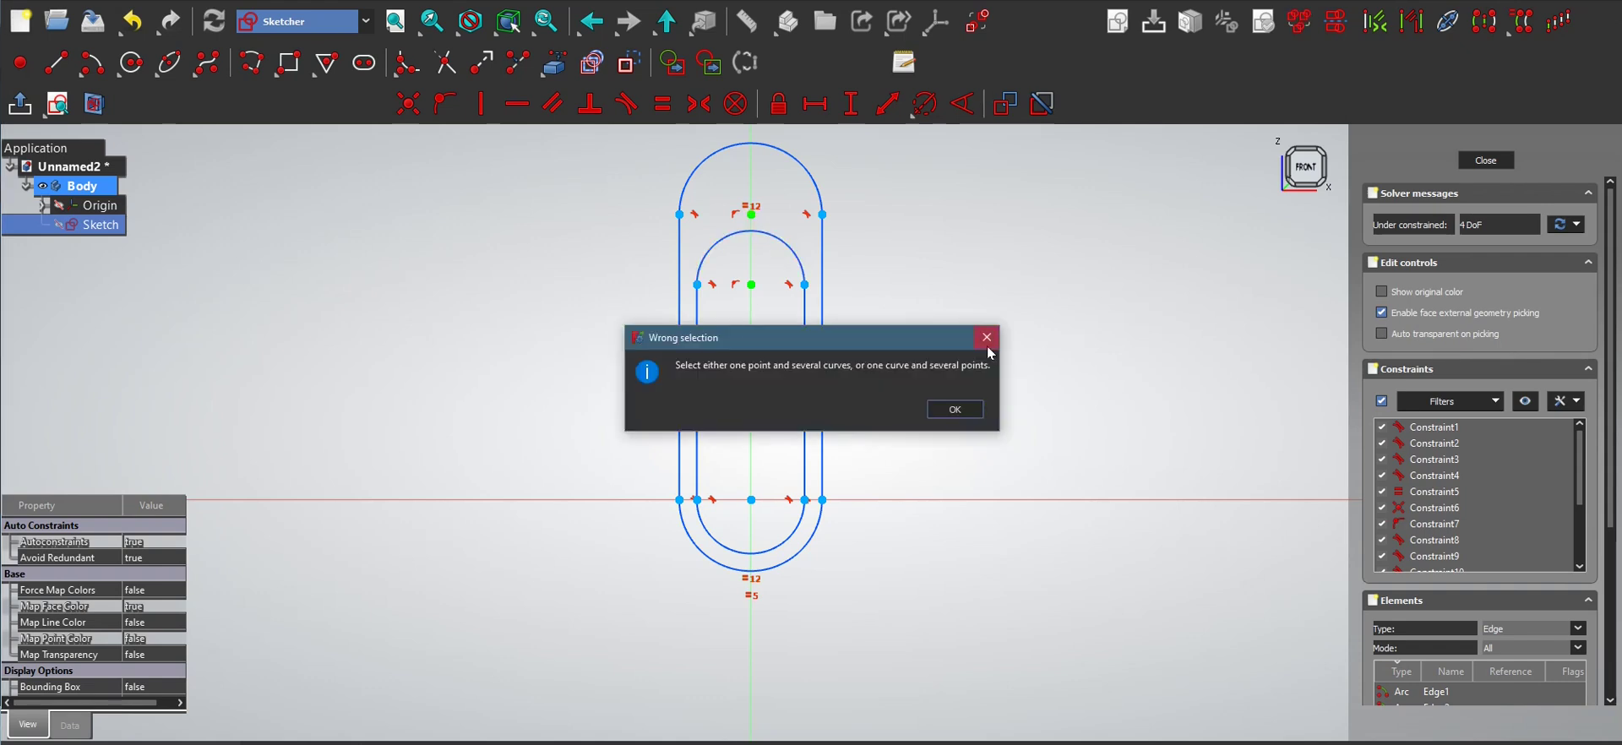
pyautogui.click(988, 343)
pyautogui.click(801, 255)
pyautogui.press('c')
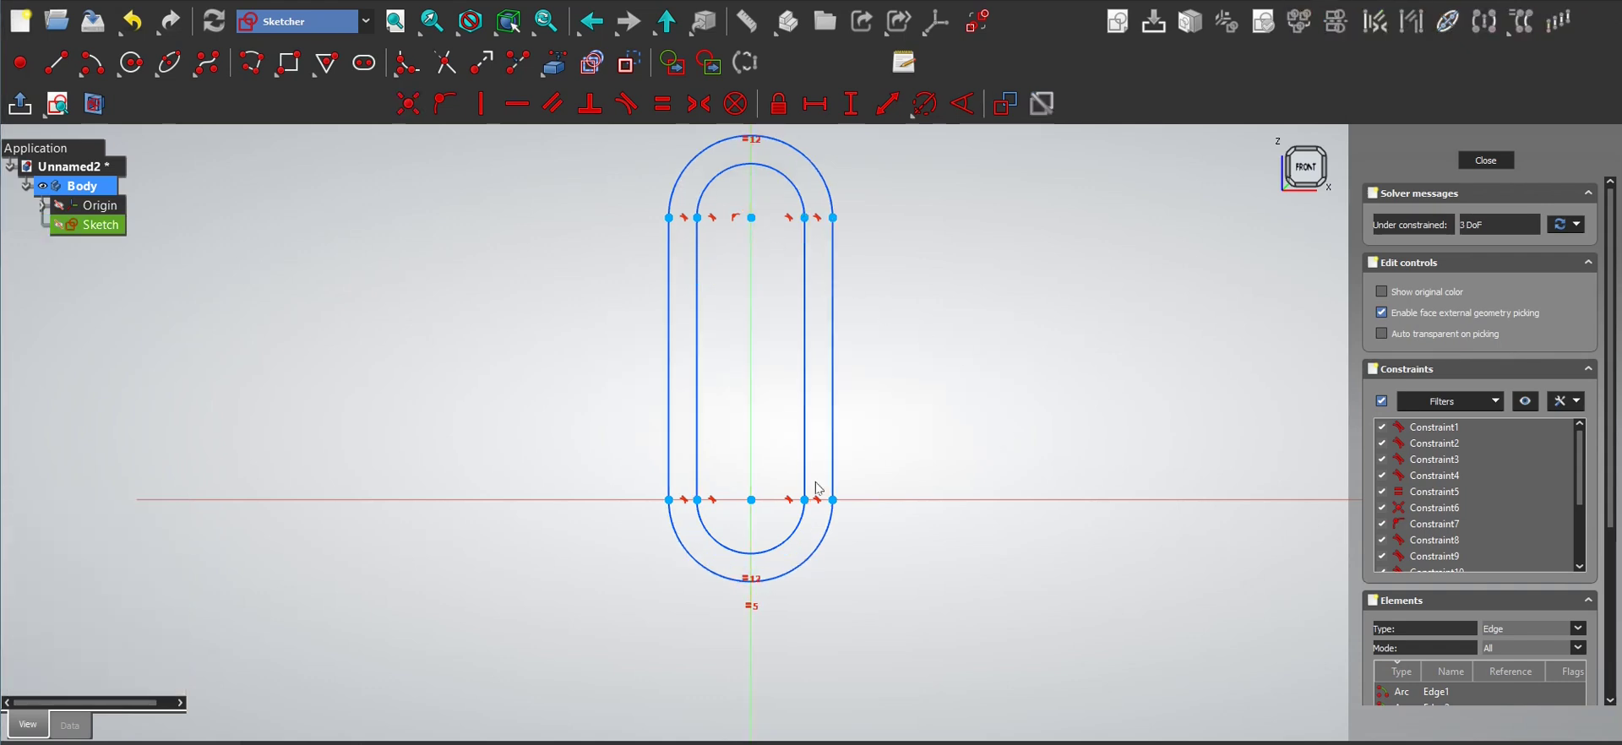
pyautogui.click(805, 500)
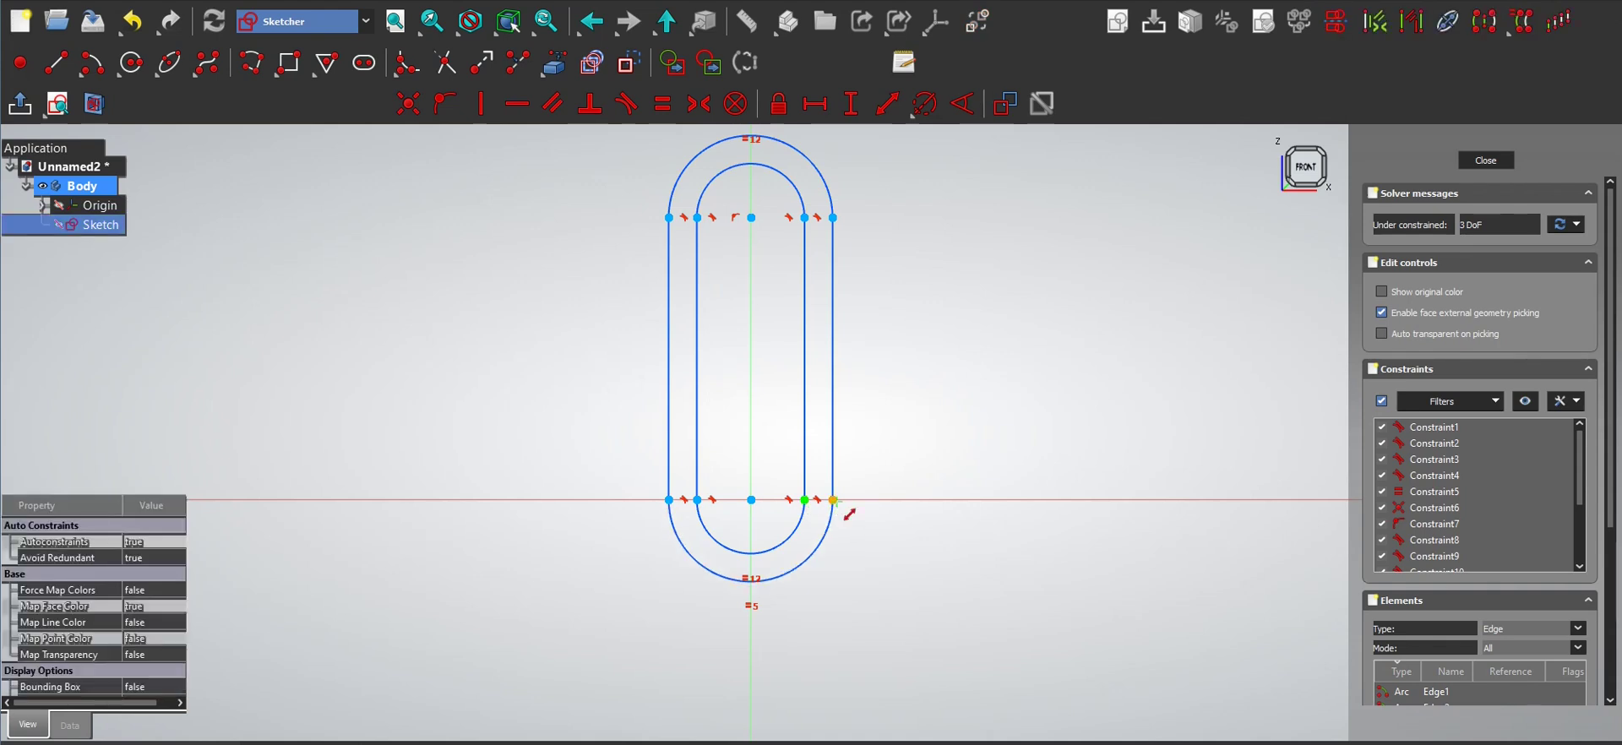
pyautogui.click(833, 500)
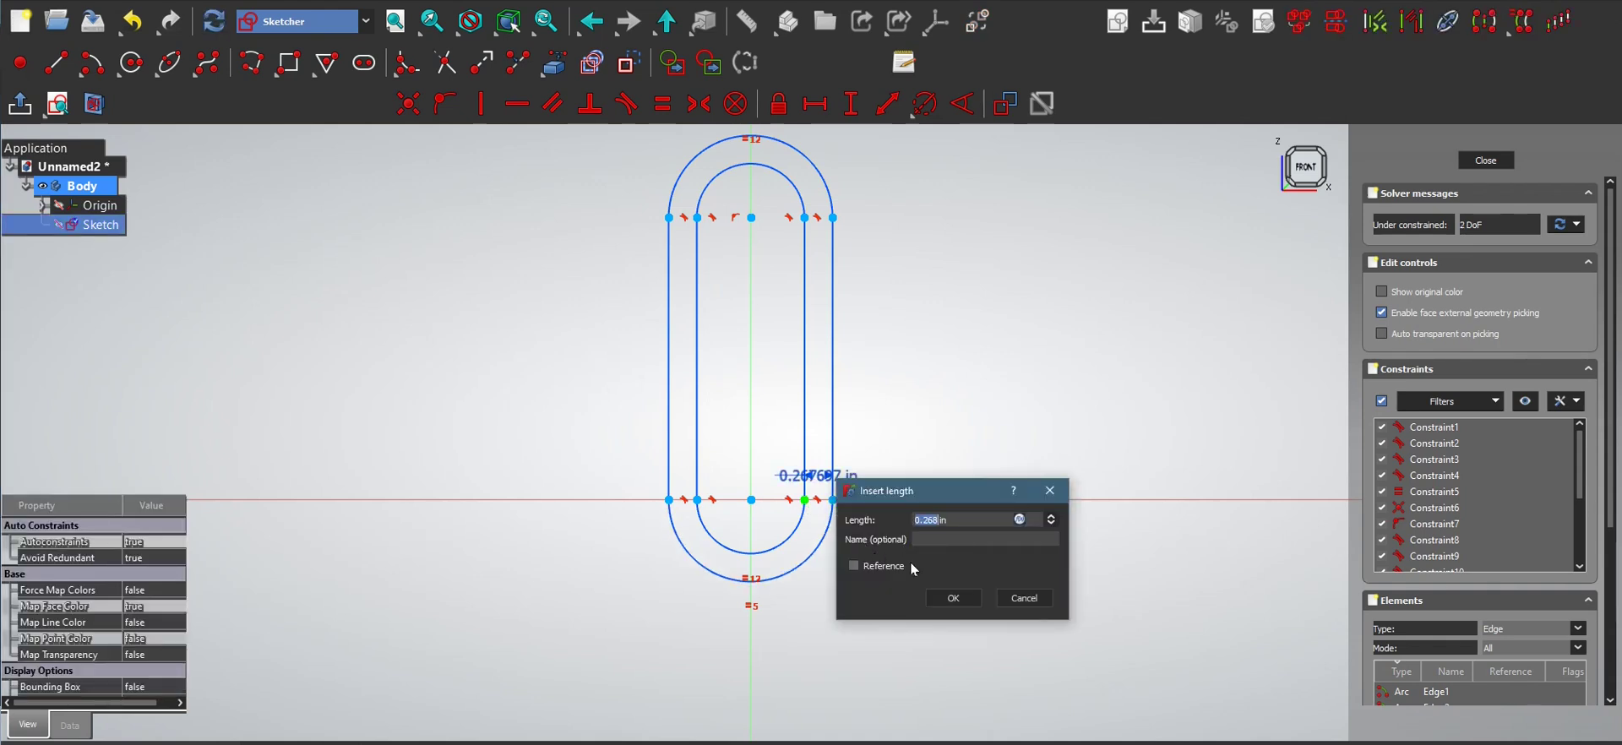
pyautogui.click(1016, 606)
# - Change the unit system to Standard (mm, kg, s, degree)
pyautogui.click(1564, 743)
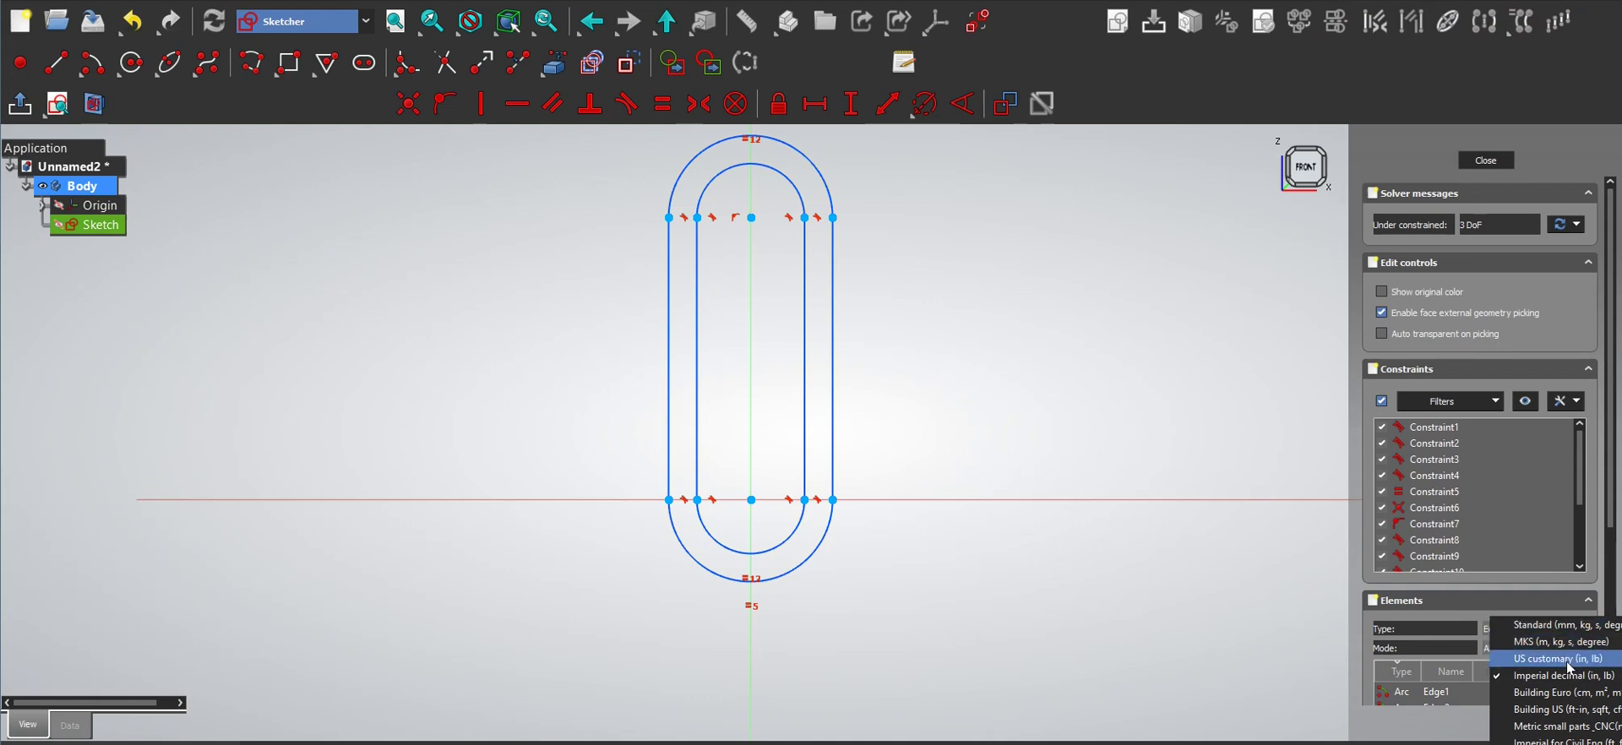
pyautogui.click(1568, 628)
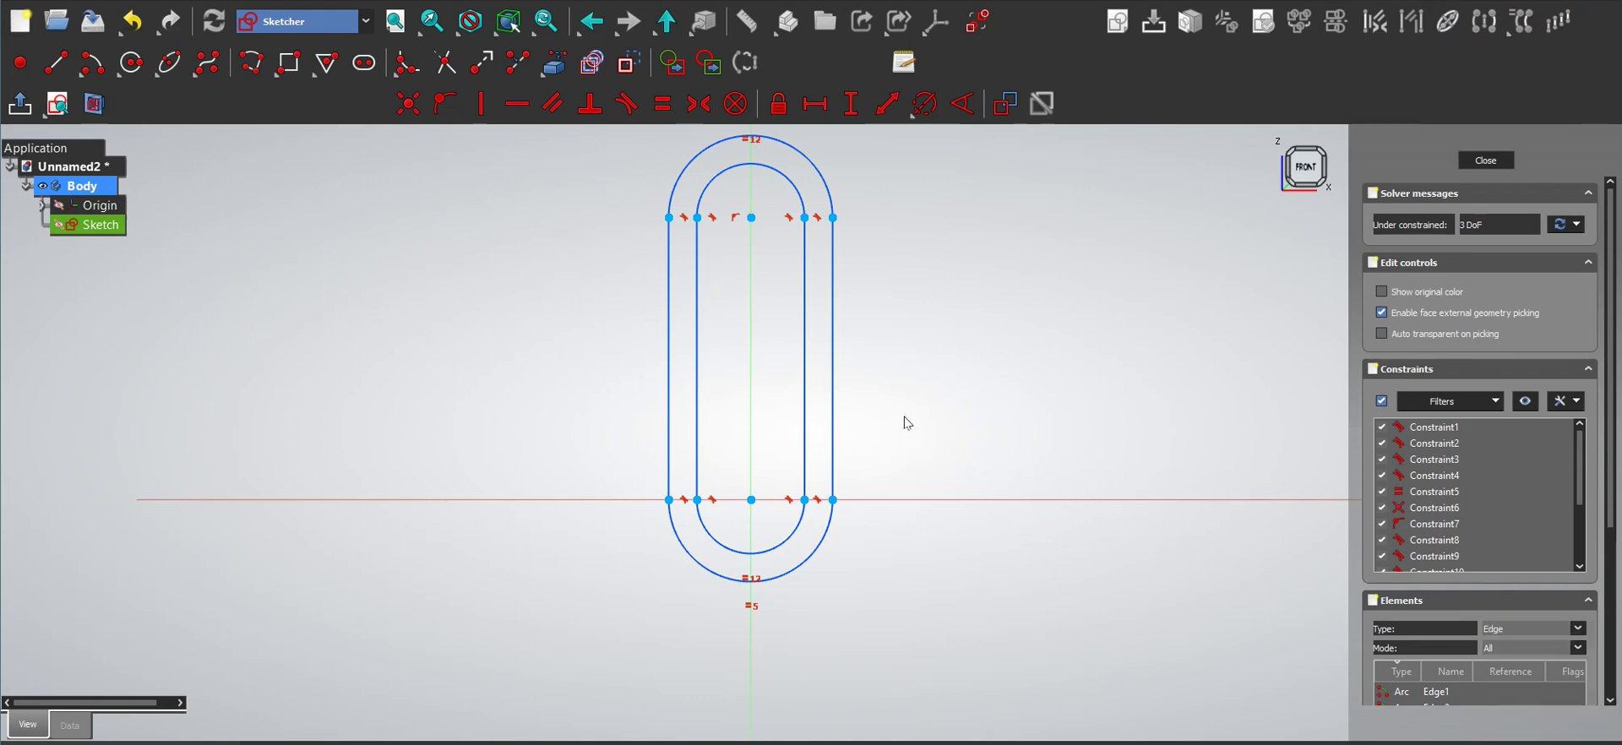
# - Dimension the gap between the inner and outer slots as 9 mm and place the dimension outside the profile
pyautogui.moveTo(905, 417); pyautogui.dragTo(901, 449, button='middle')
pyautogui.hotkey('shift', 'd')
pyautogui.click(801, 533)
pyautogui.click(830, 532)
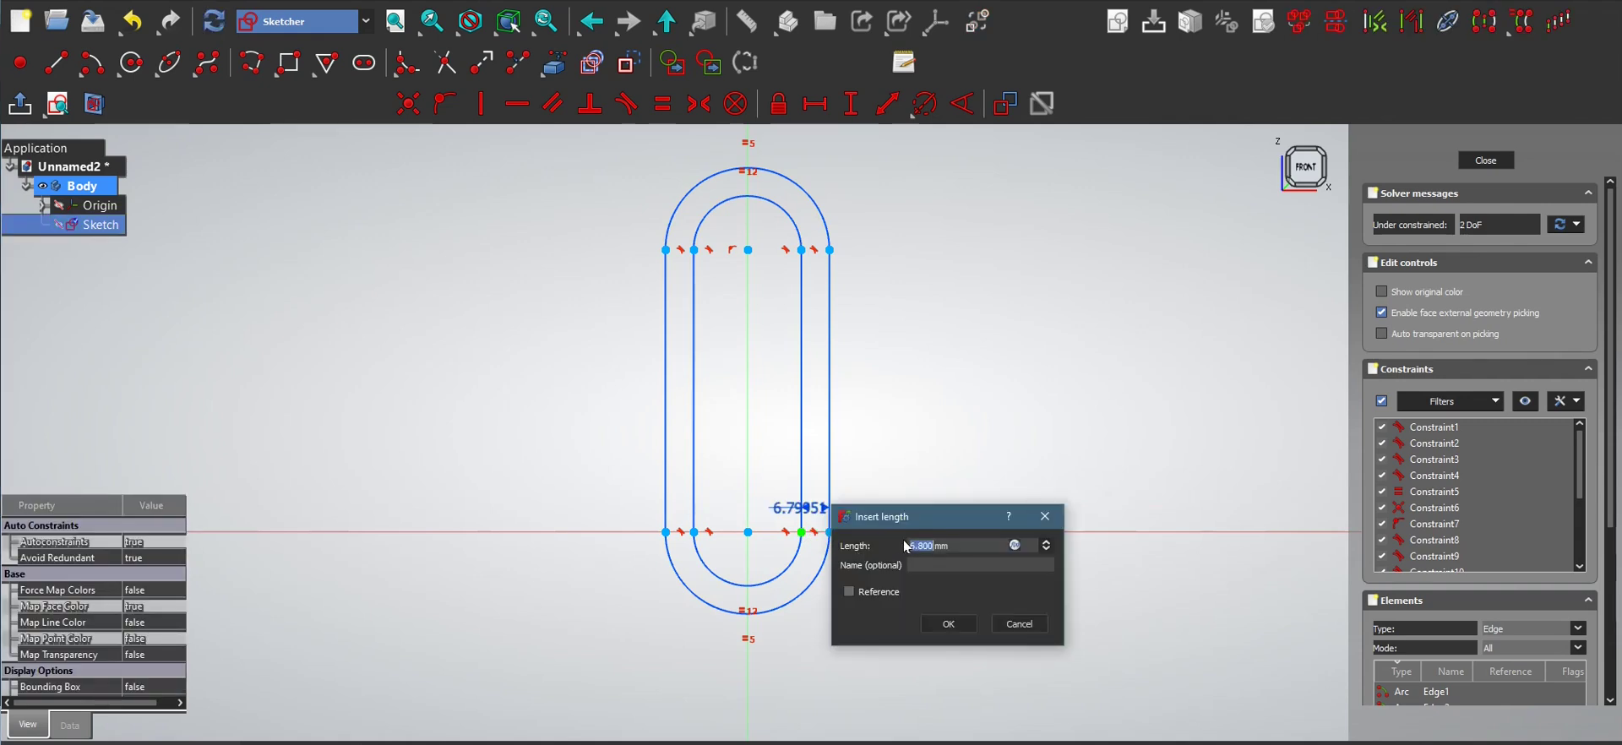
pyautogui.write('9')
pyautogui.press('Return')
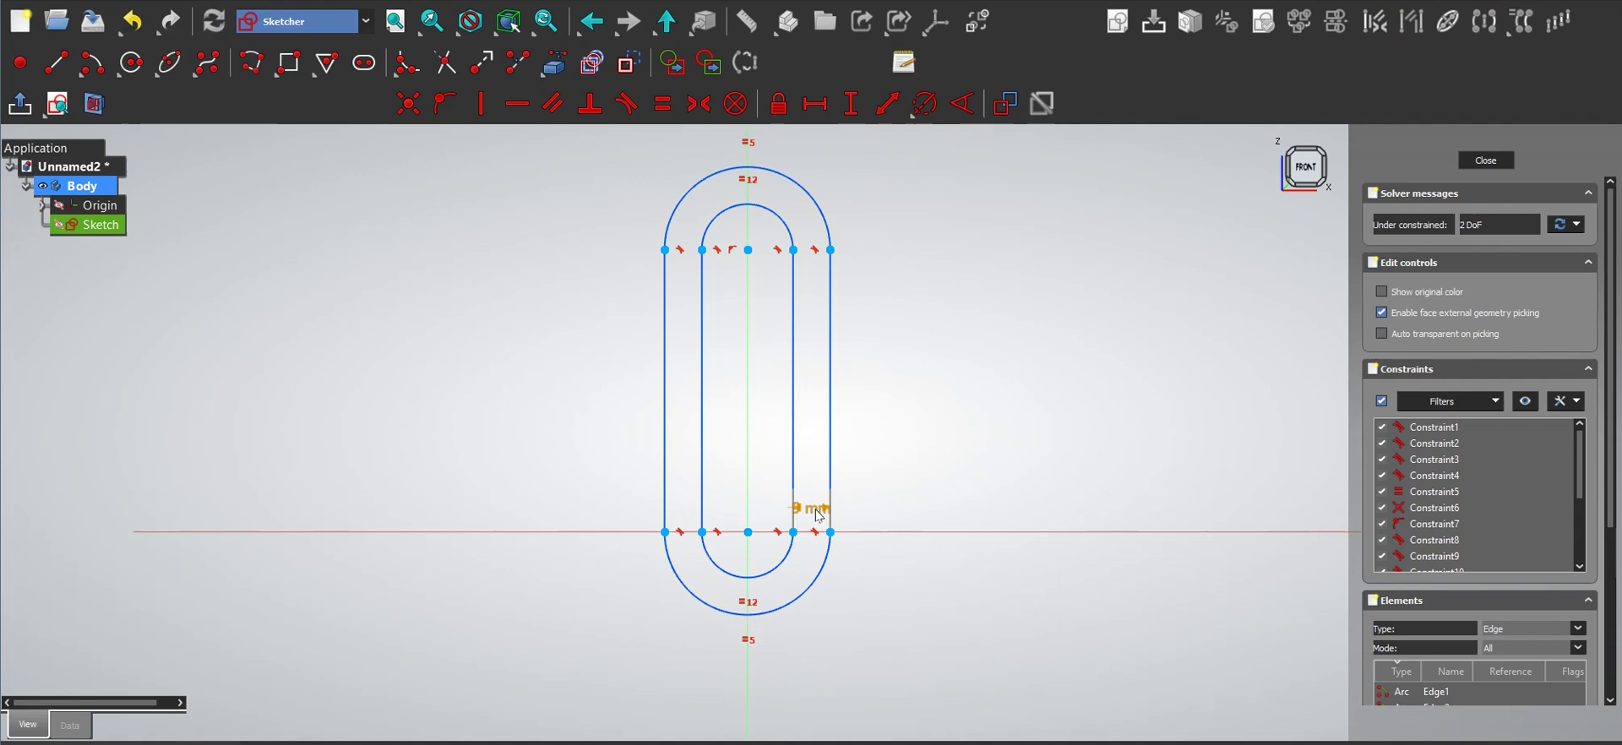
pyautogui.moveTo(816, 511); pyautogui.dragTo(905, 517)
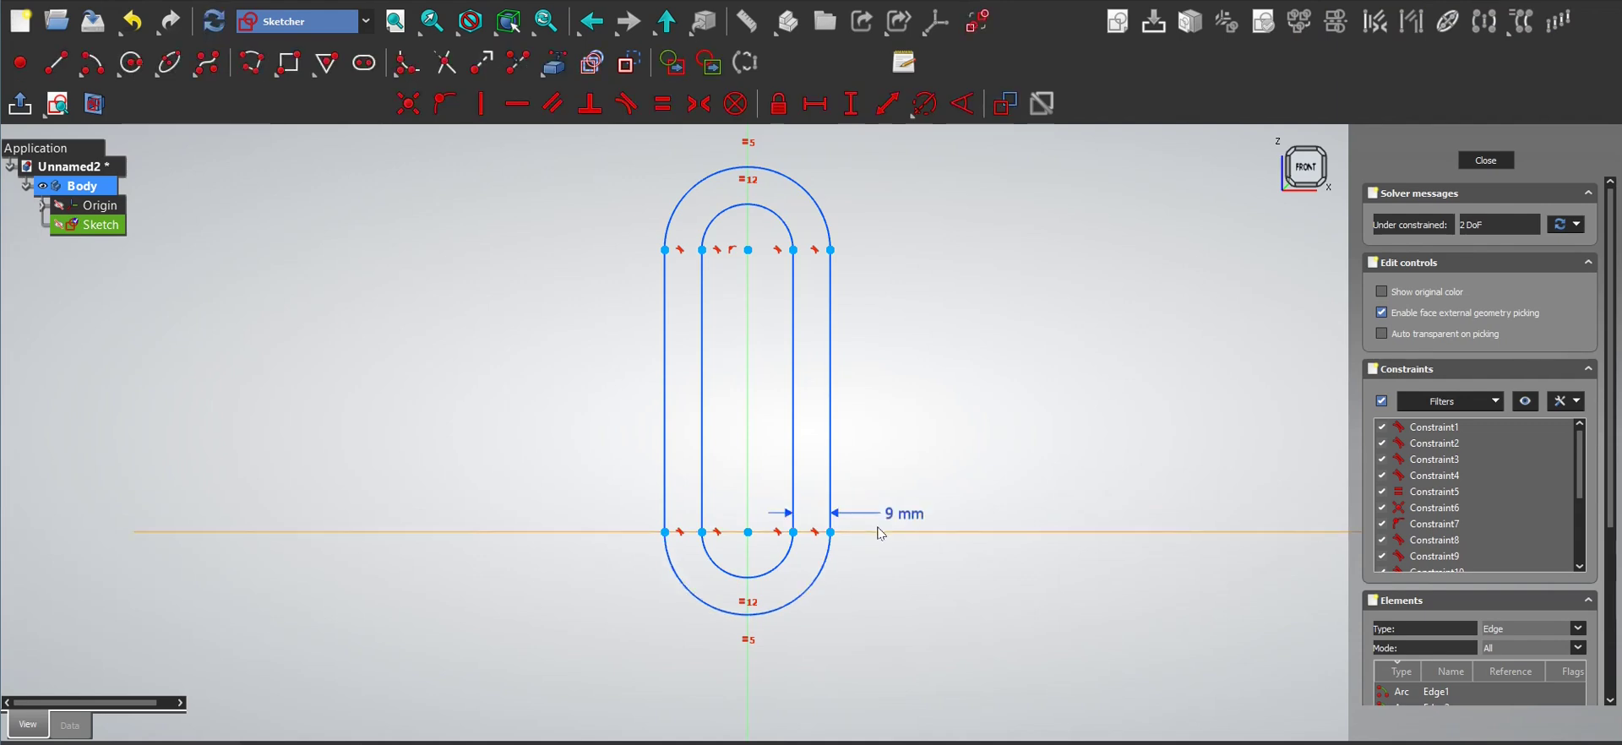
# - Set the outer slot's lower arc radius to 19 mm and place the dimension outside the profile
pyautogui.press('k')
pyautogui.press('r')
pyautogui.click(807, 592)
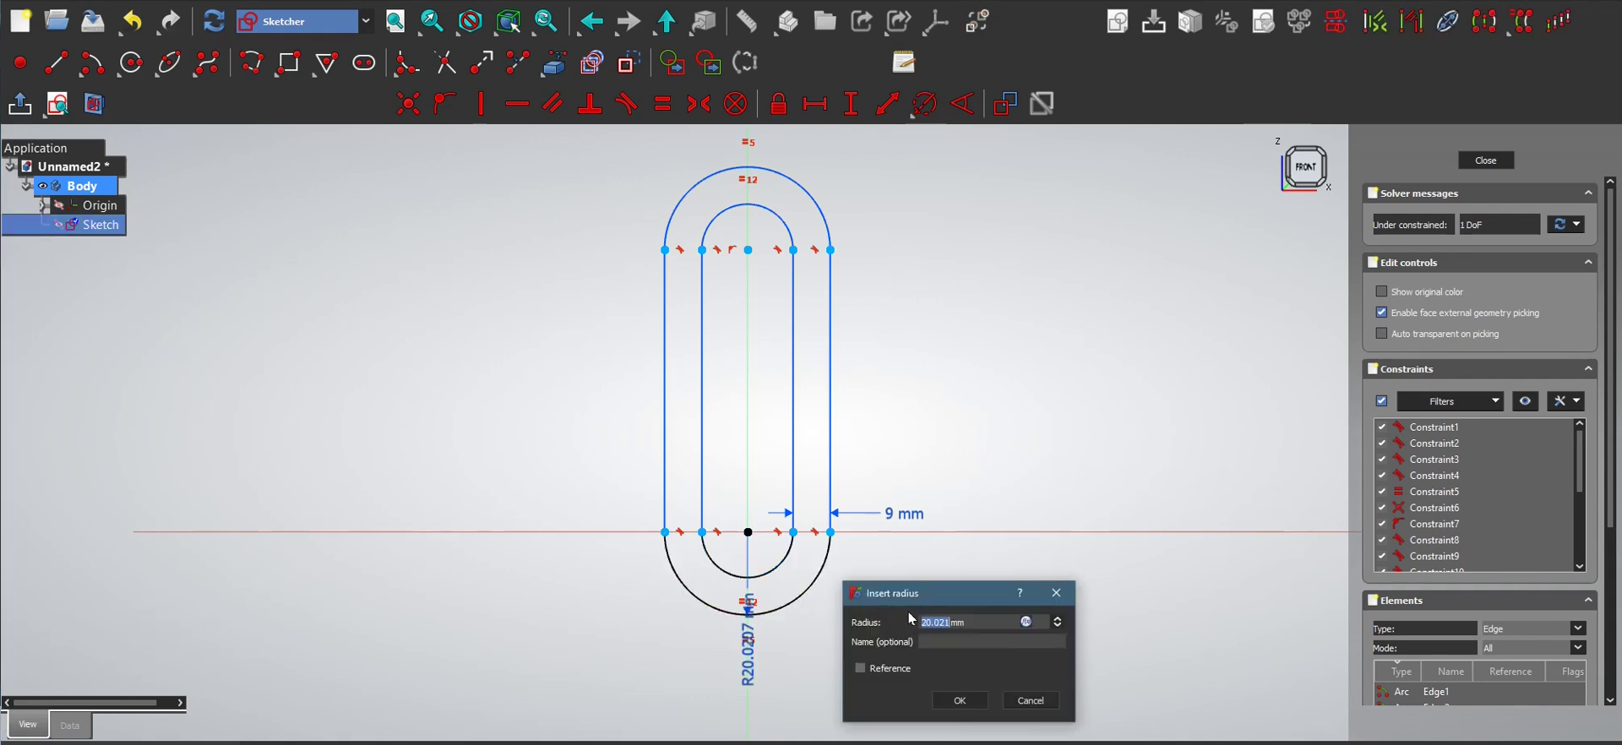
pyautogui.write('19')
pyautogui.press('Return')
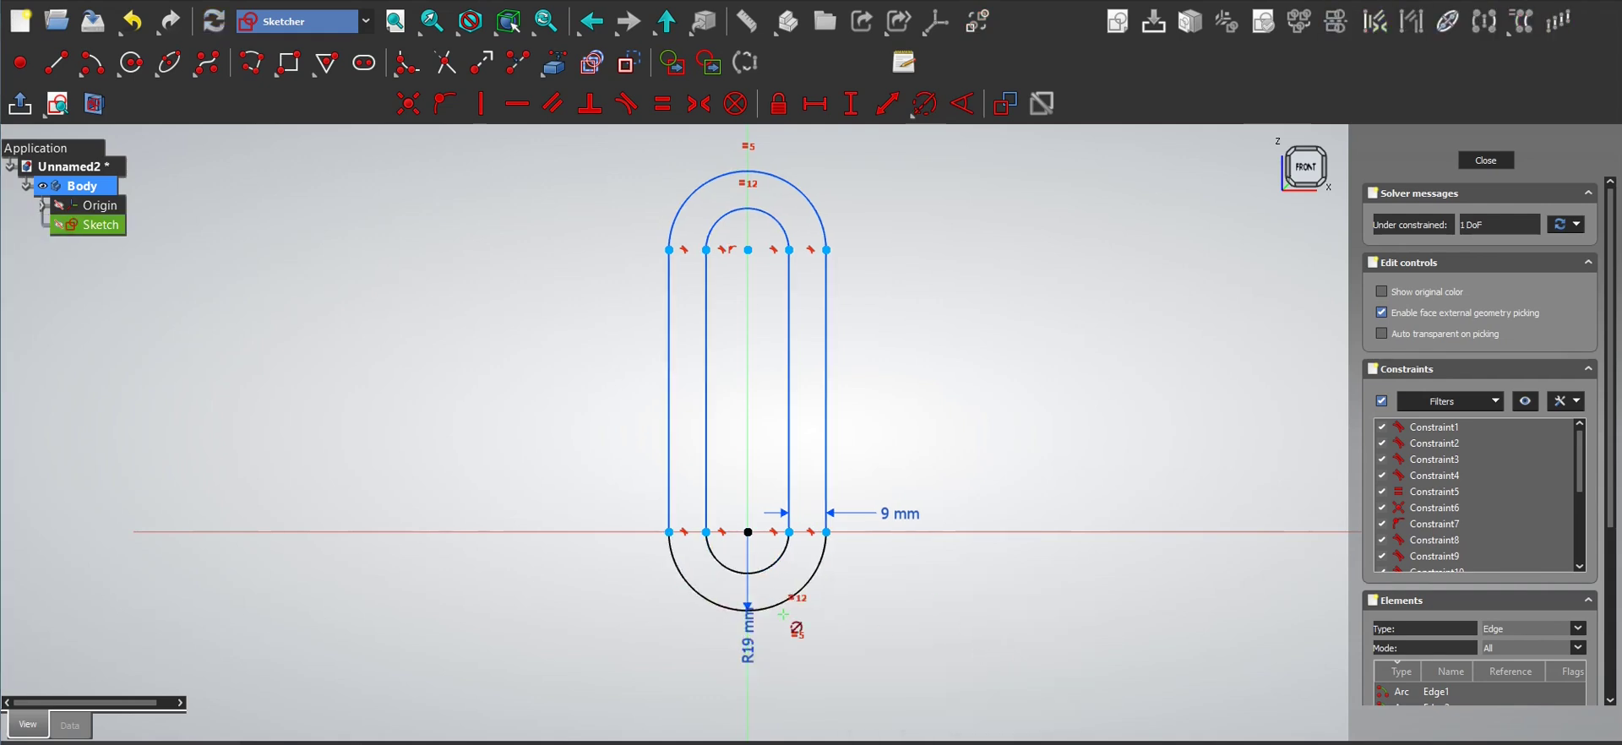
pyautogui.click(749, 642)
pyautogui.moveTo(748, 643); pyautogui.dragTo(879, 663)
pyautogui.click(981, 429)
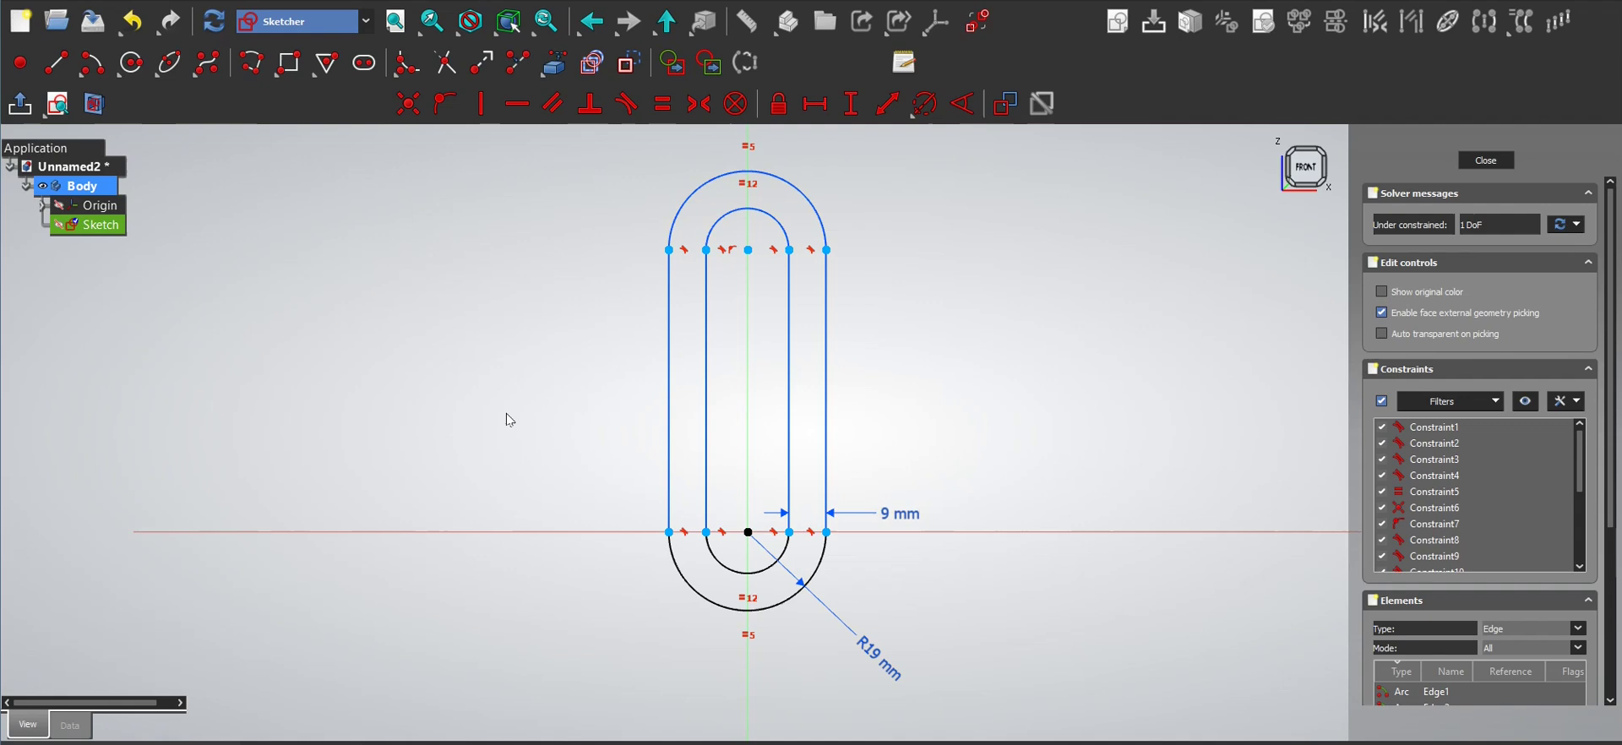
# - Draw a vertical line about 106 mm long from the outer slot's lower arc to its upper arc
pyautogui.press('g')
pyautogui.press('l')
pyautogui.click(749, 611)
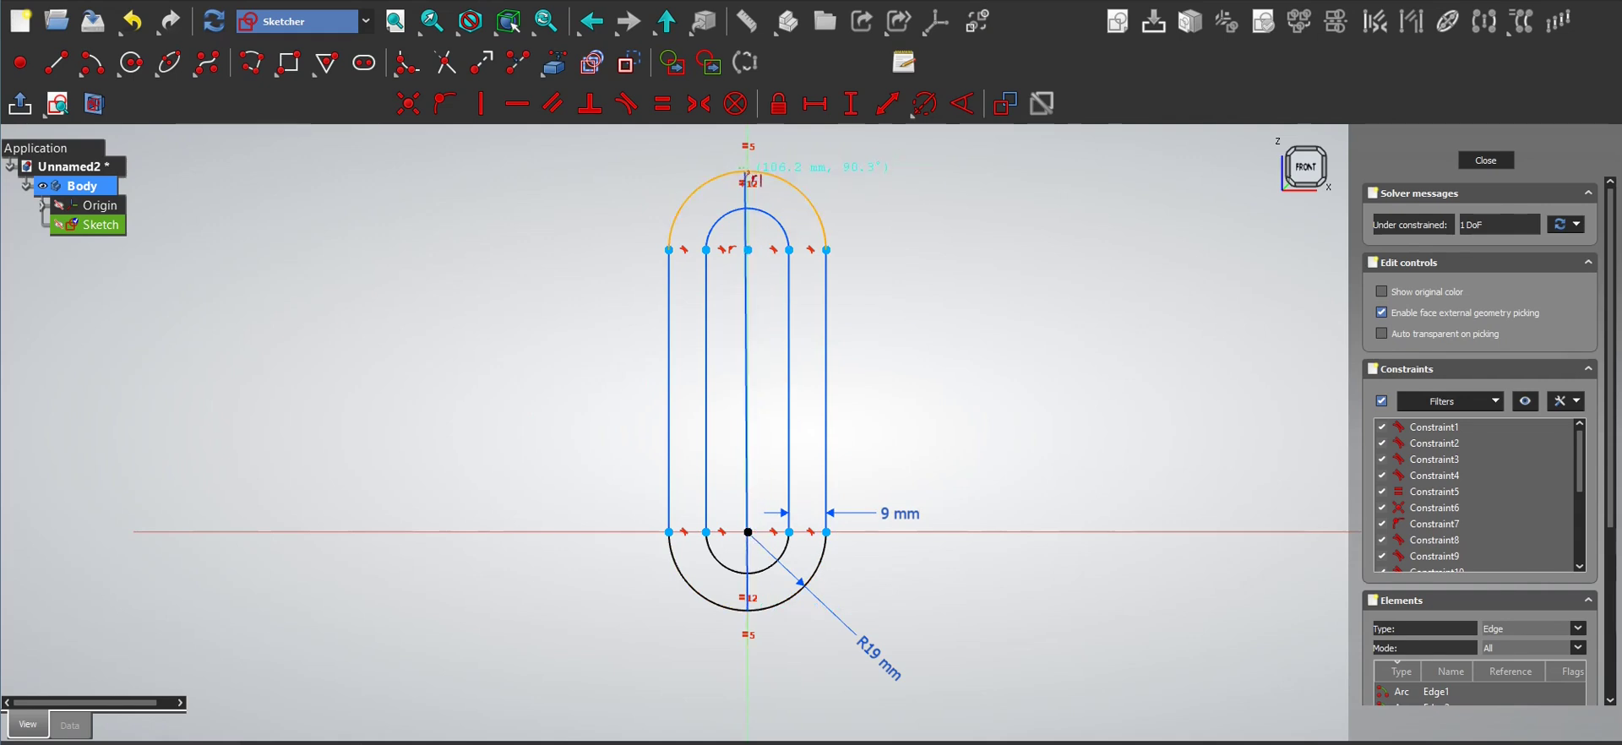
pyautogui.click(764, 178)
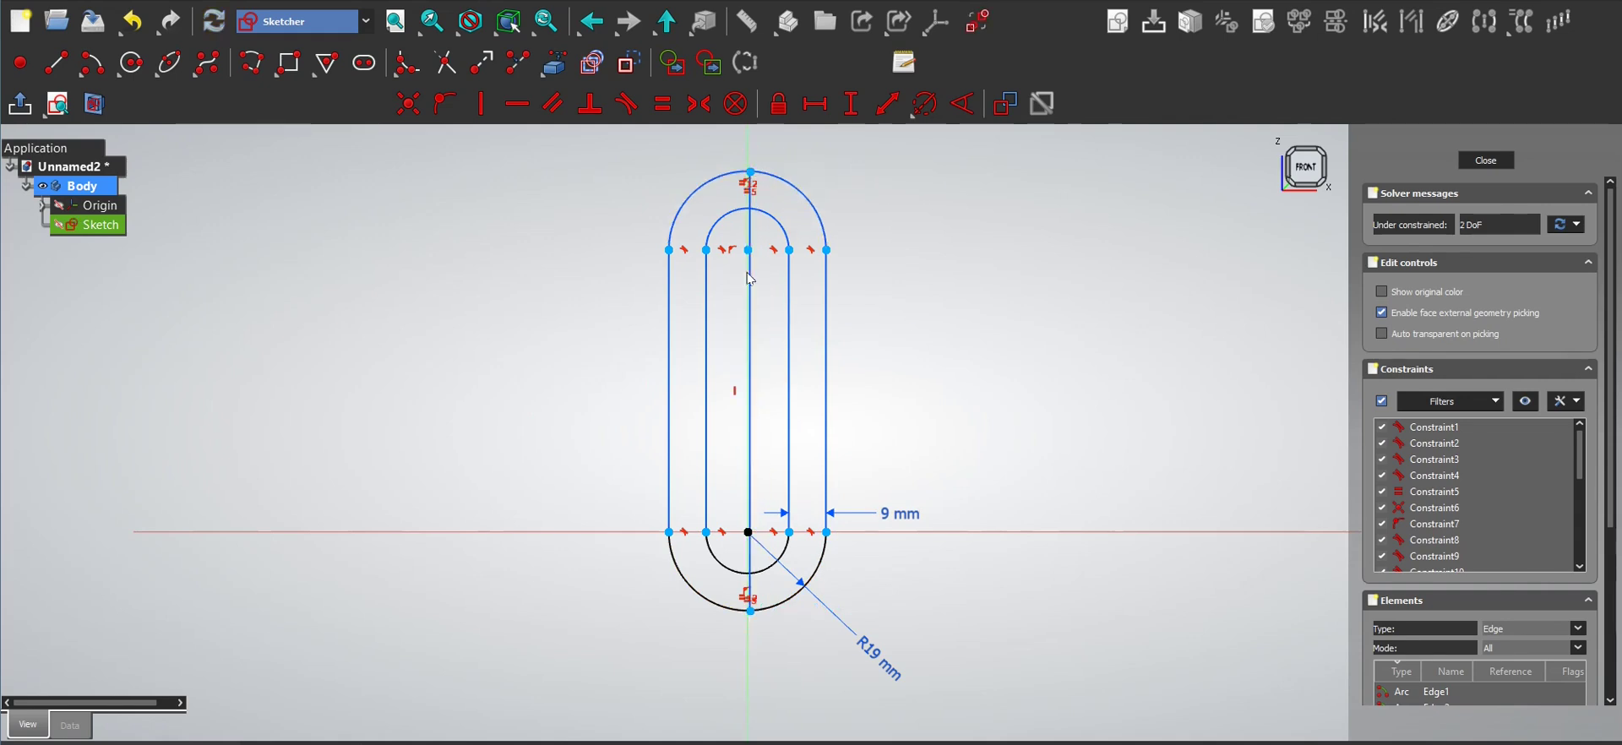
pyautogui.rightClick(764, 179)
# - Constrain the new line's upper endpoint onto the vertical axis and test the sketch's remaining movement
pyautogui.click(763, 179)
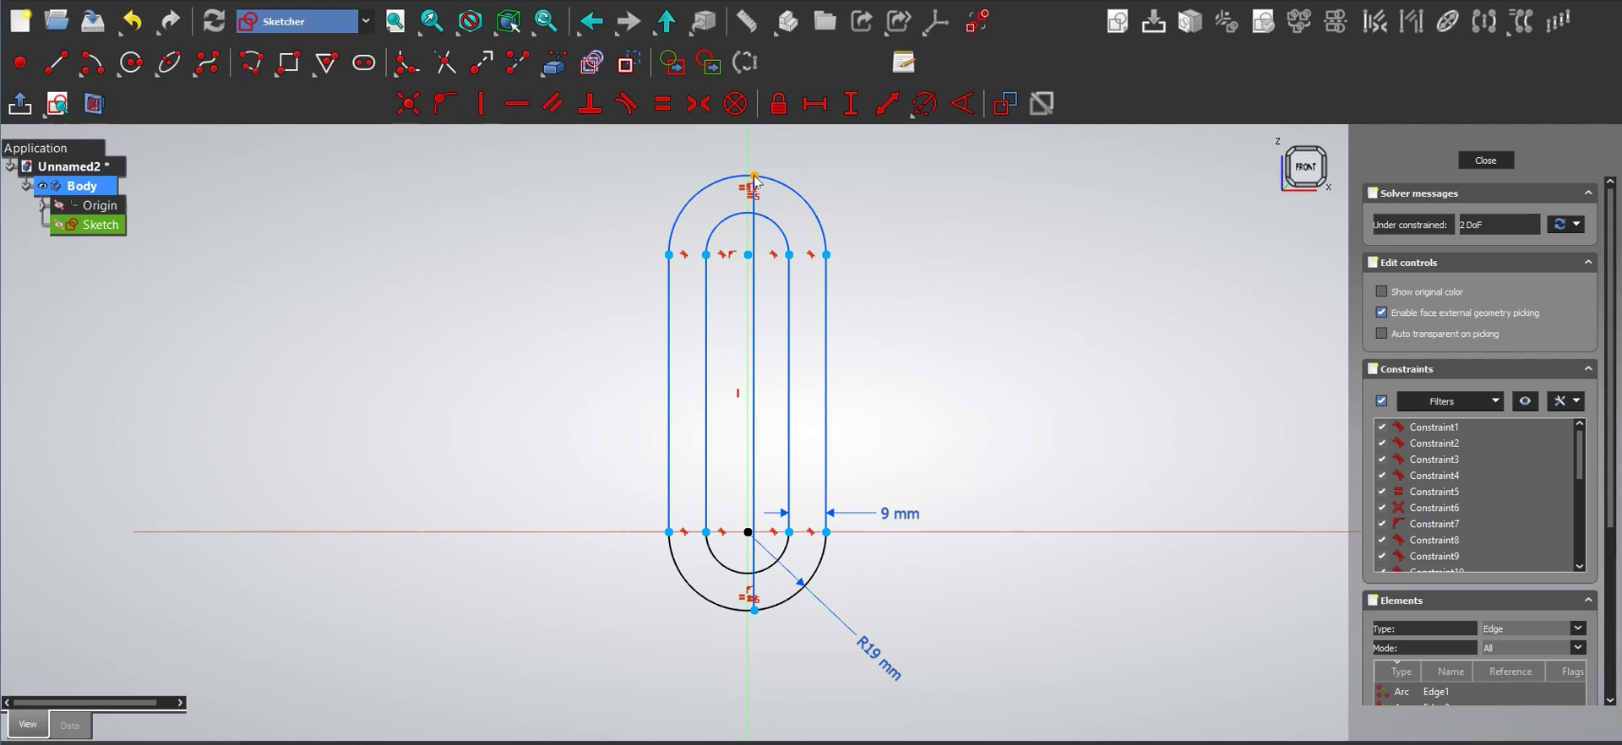
pyautogui.press('o')
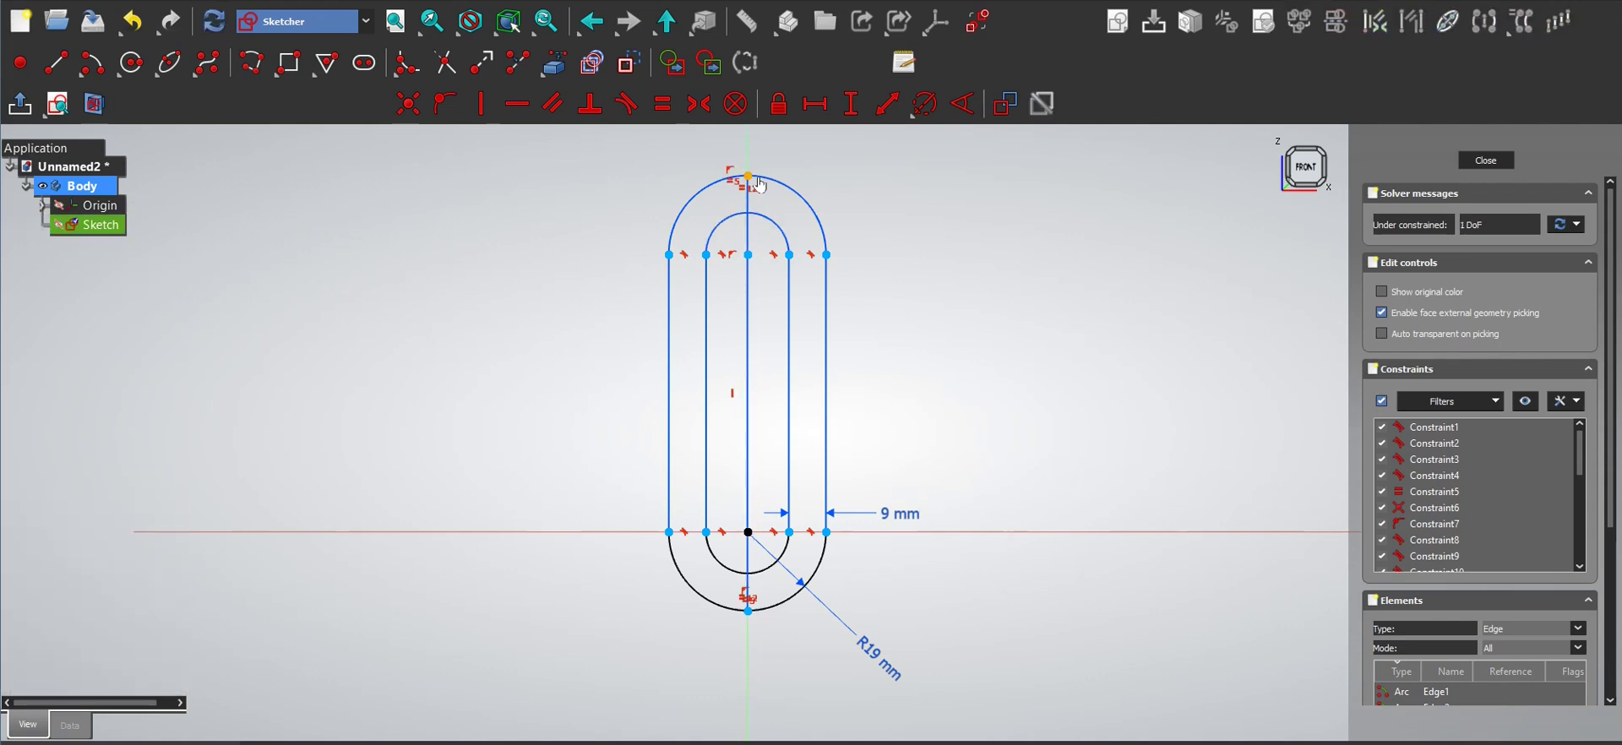
pyautogui.moveTo(749, 176); pyautogui.dragTo(749, 184)
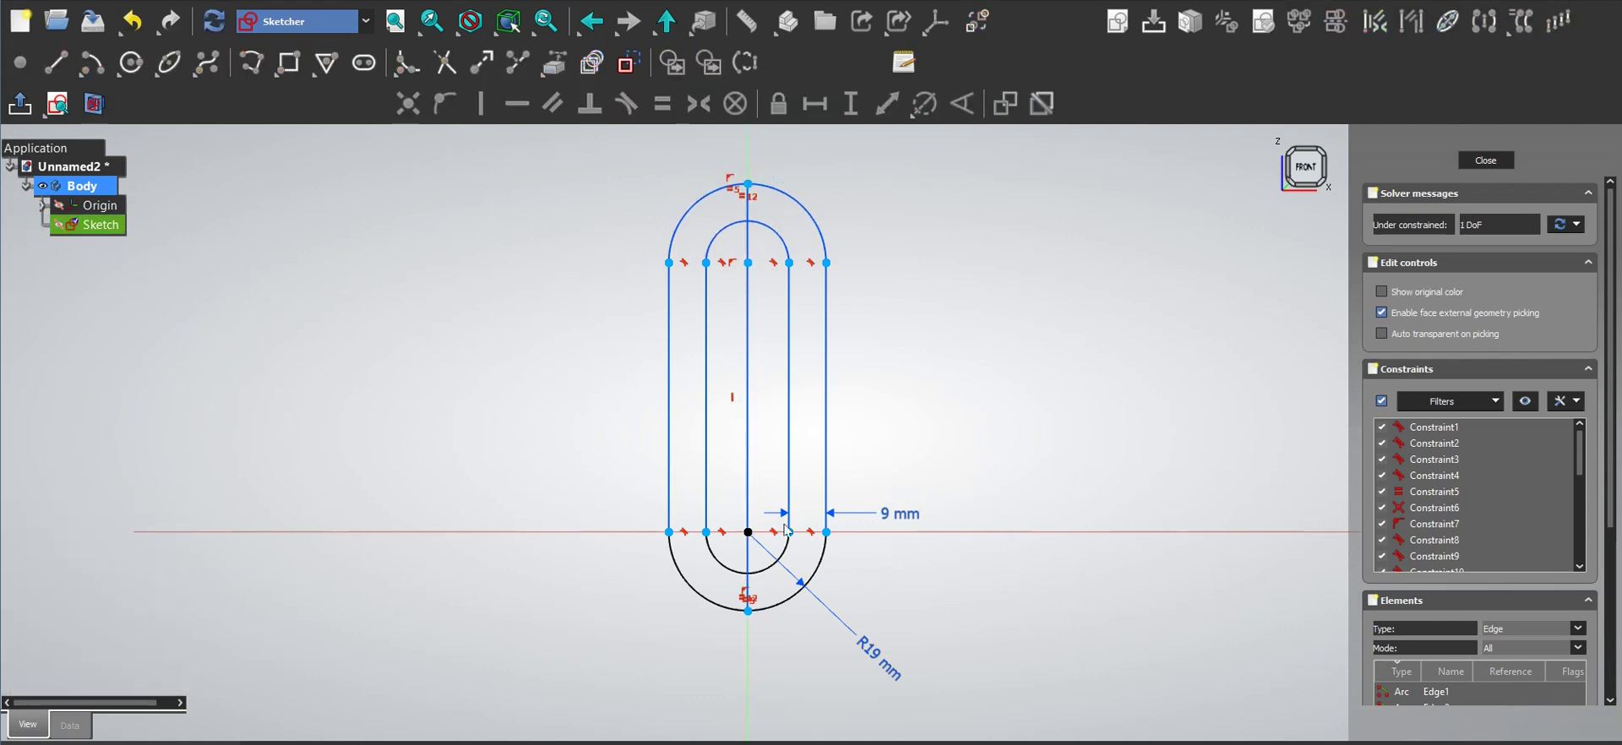
# - Convert the vertical line through the slots to construction geometry
pyautogui.click(749, 291)
pyautogui.click(830, 359)
pyautogui.click(833, 358)
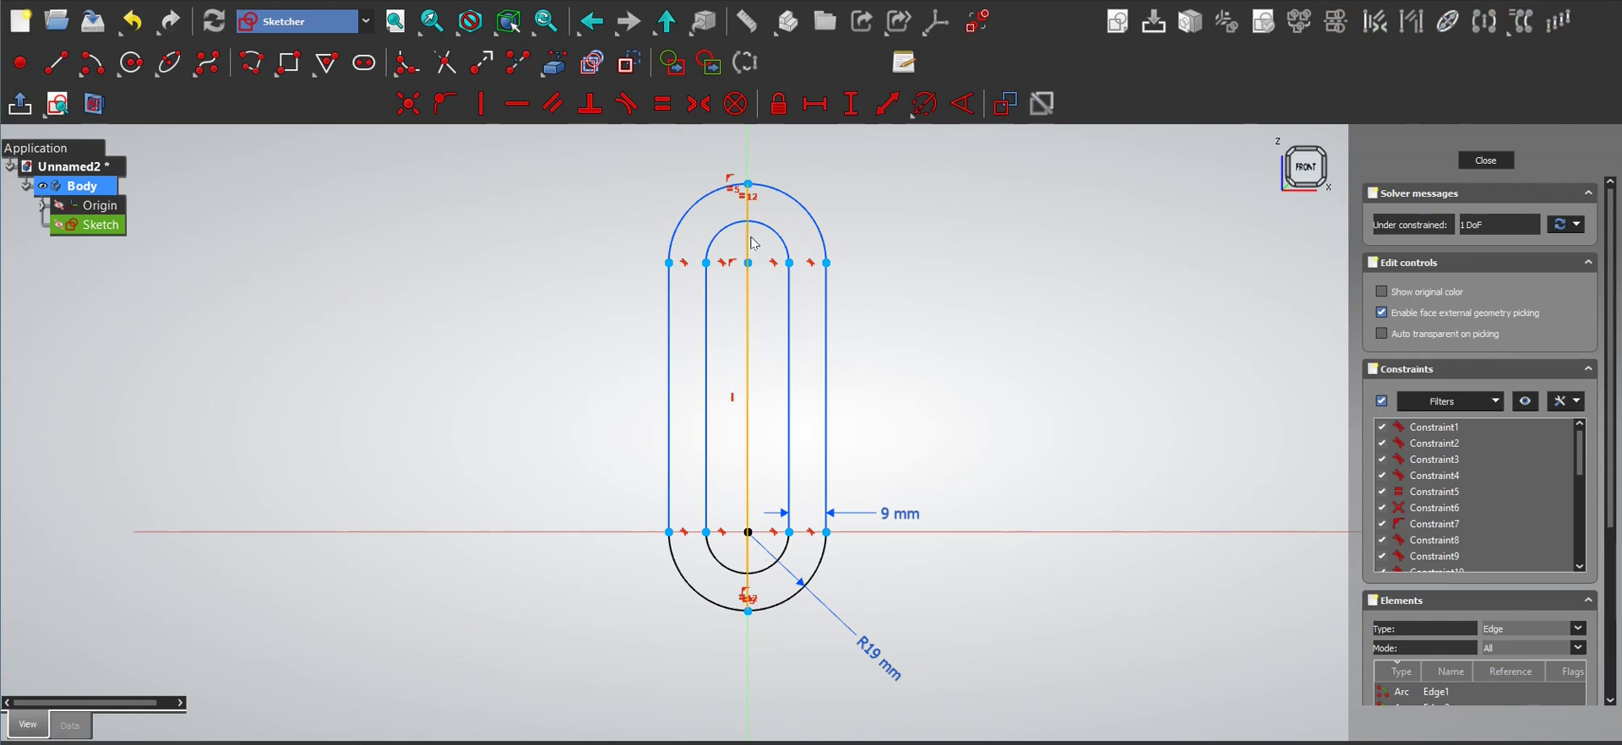
# - Set the vertical line's length to 105 mm and place the dimension beside the outer slot
pyautogui.press('i')
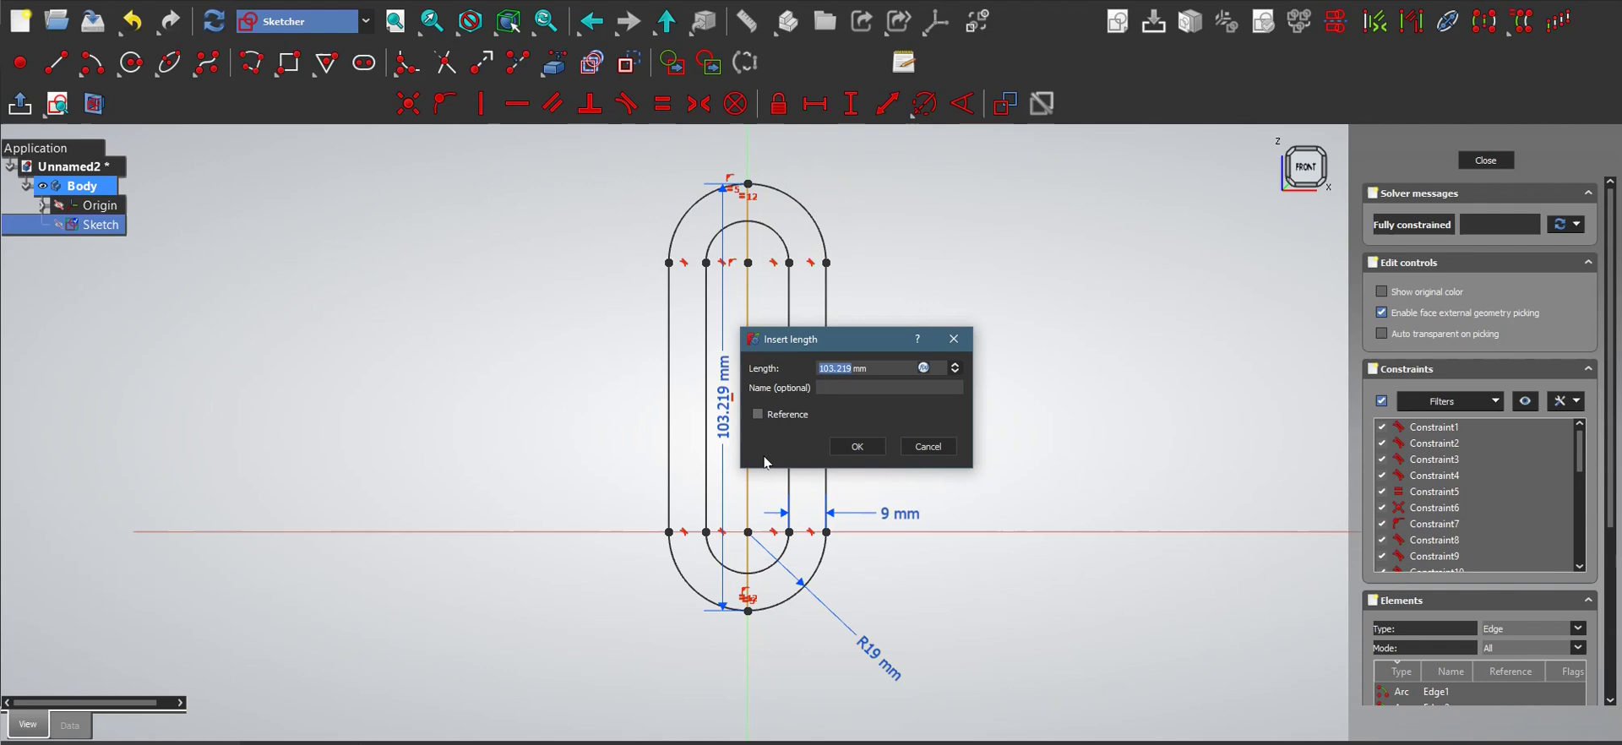
pyautogui.write('105')
pyautogui.press('Return')
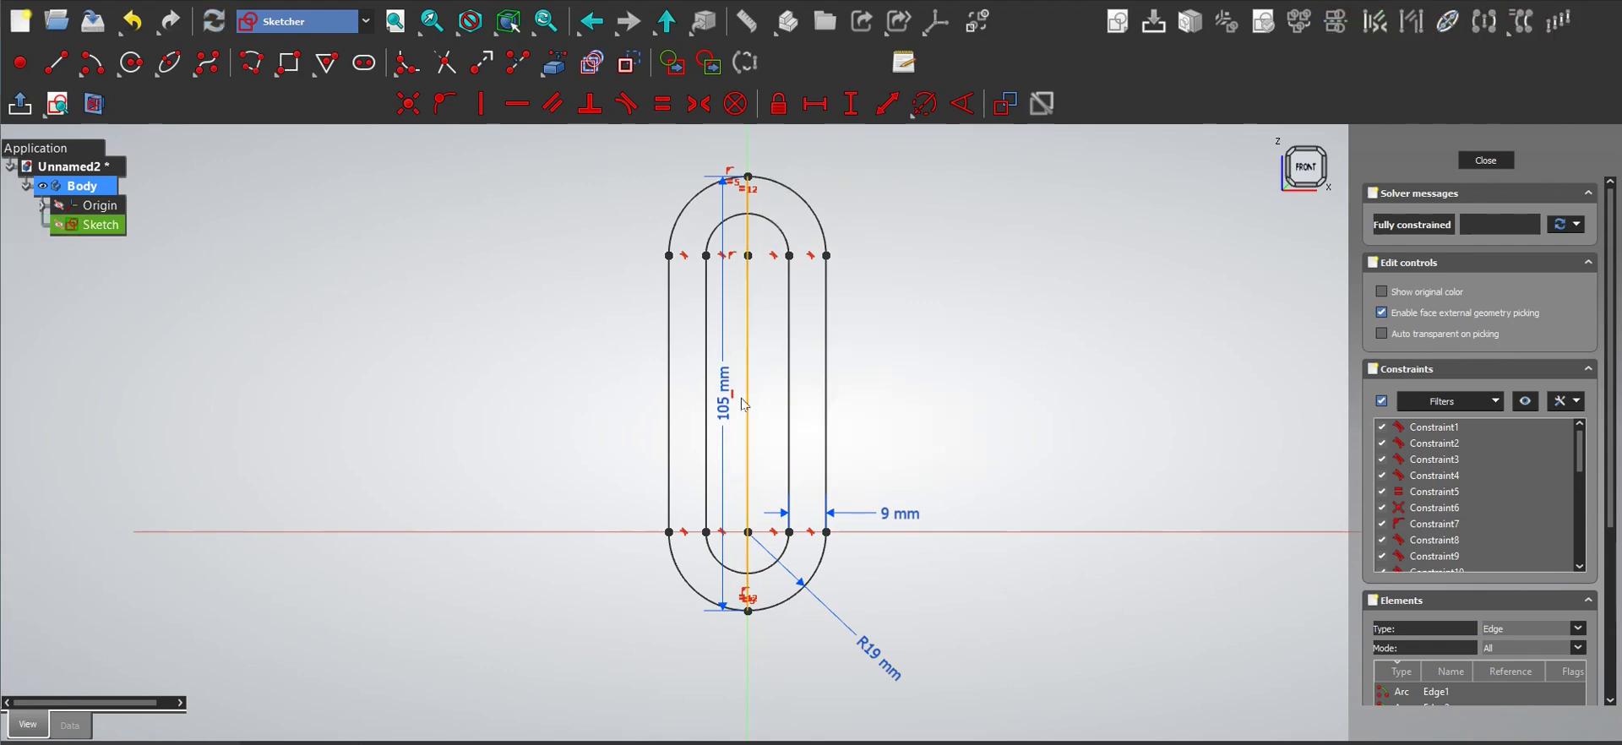
pyautogui.moveTo(731, 394); pyautogui.dragTo(630, 390)
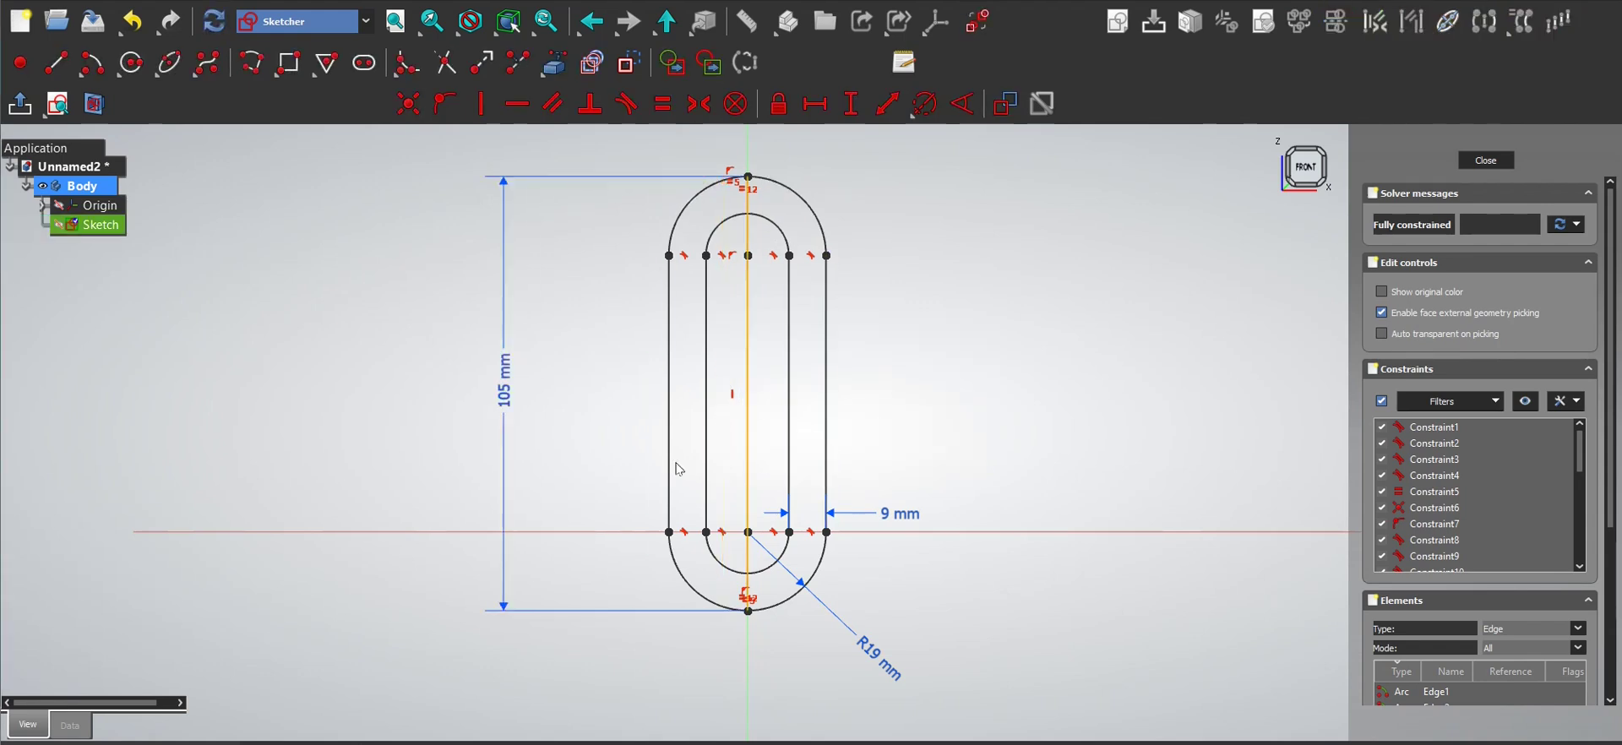
# - Draw a slanted line about 76 mm long, rising outward from the outer slot's right side at about 66°
pyautogui.scroll(-2, 804, 427)
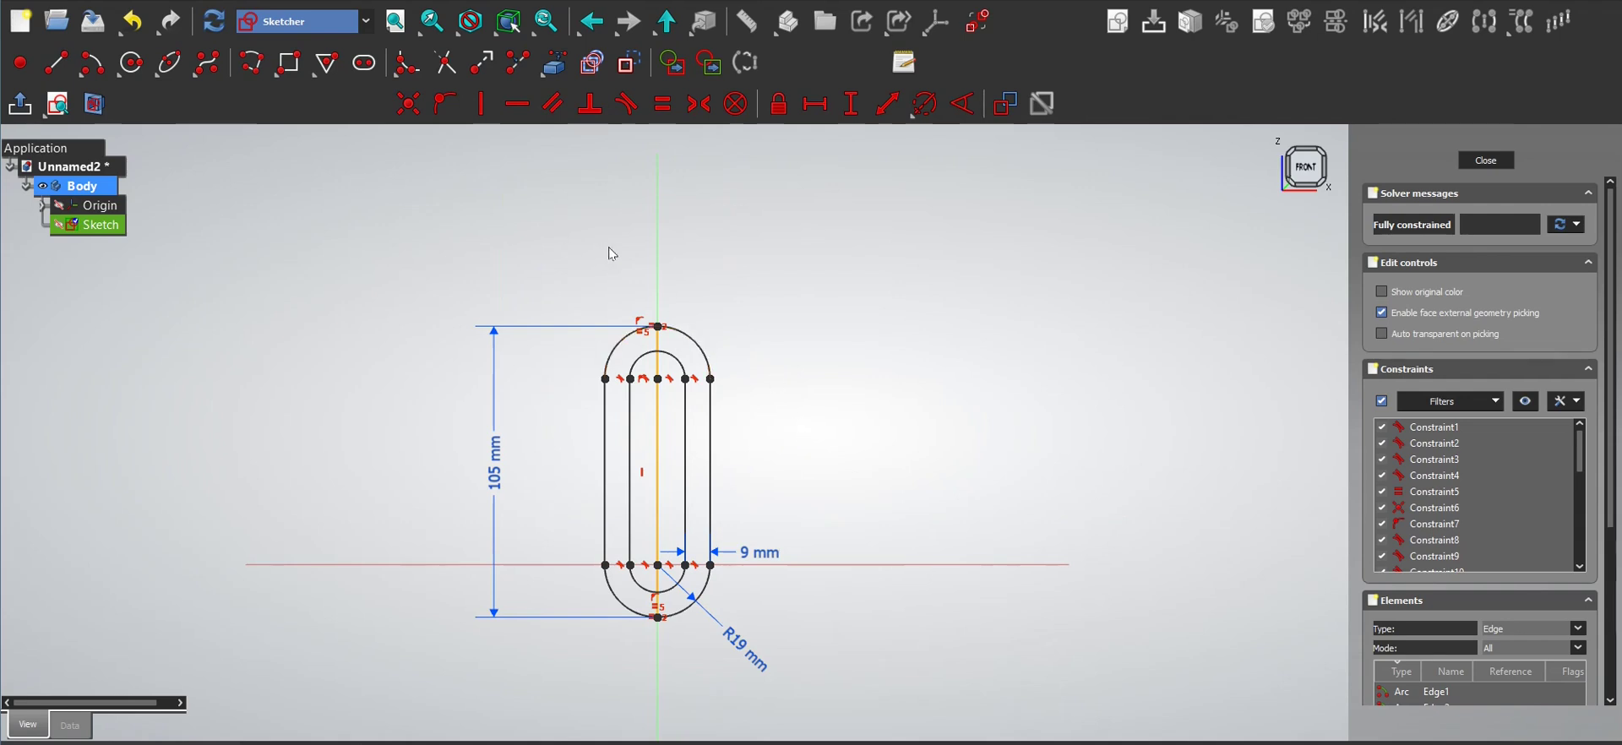
pyautogui.press('g')
pyautogui.press('m')
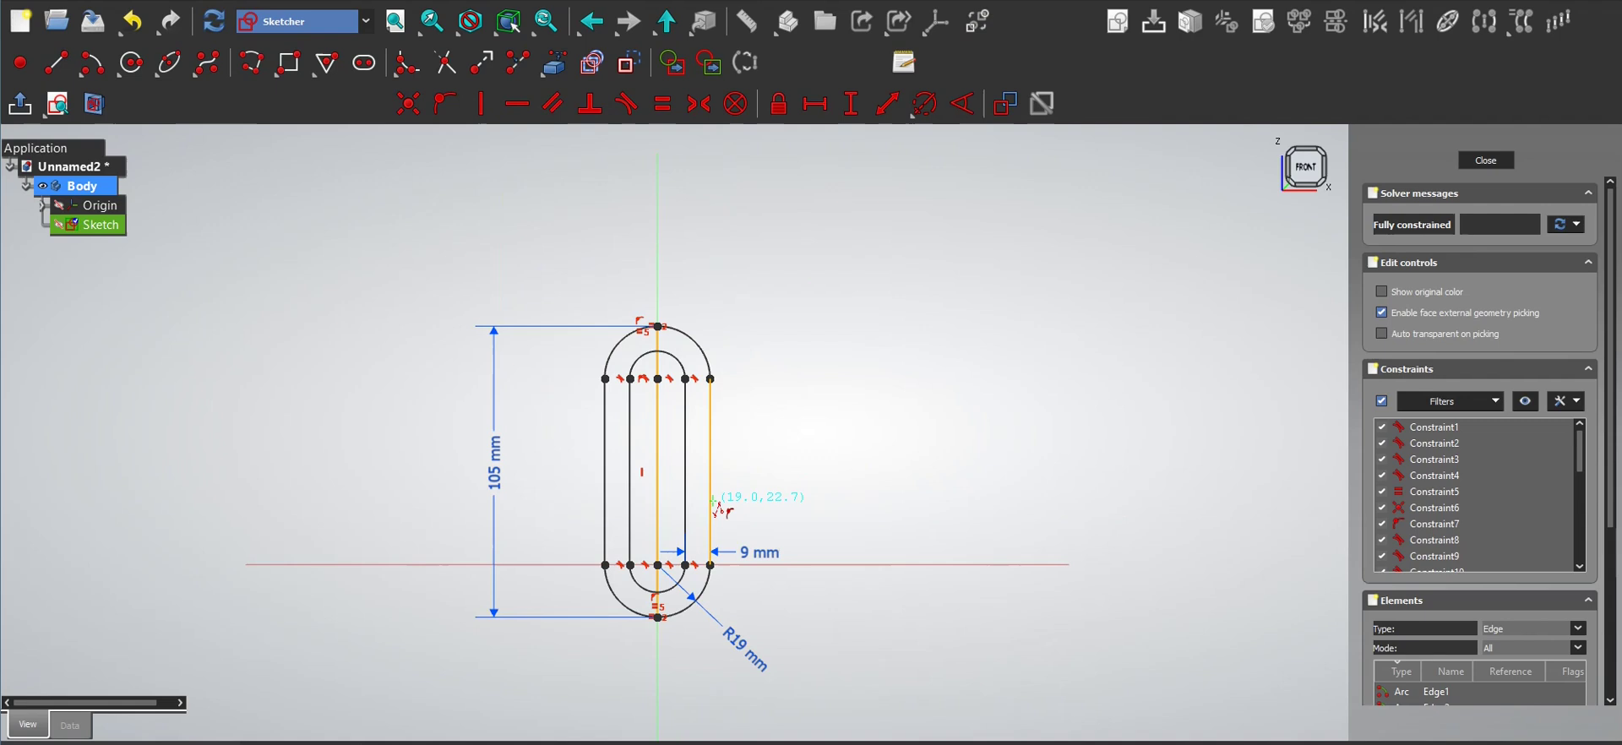
pyautogui.click(712, 503)
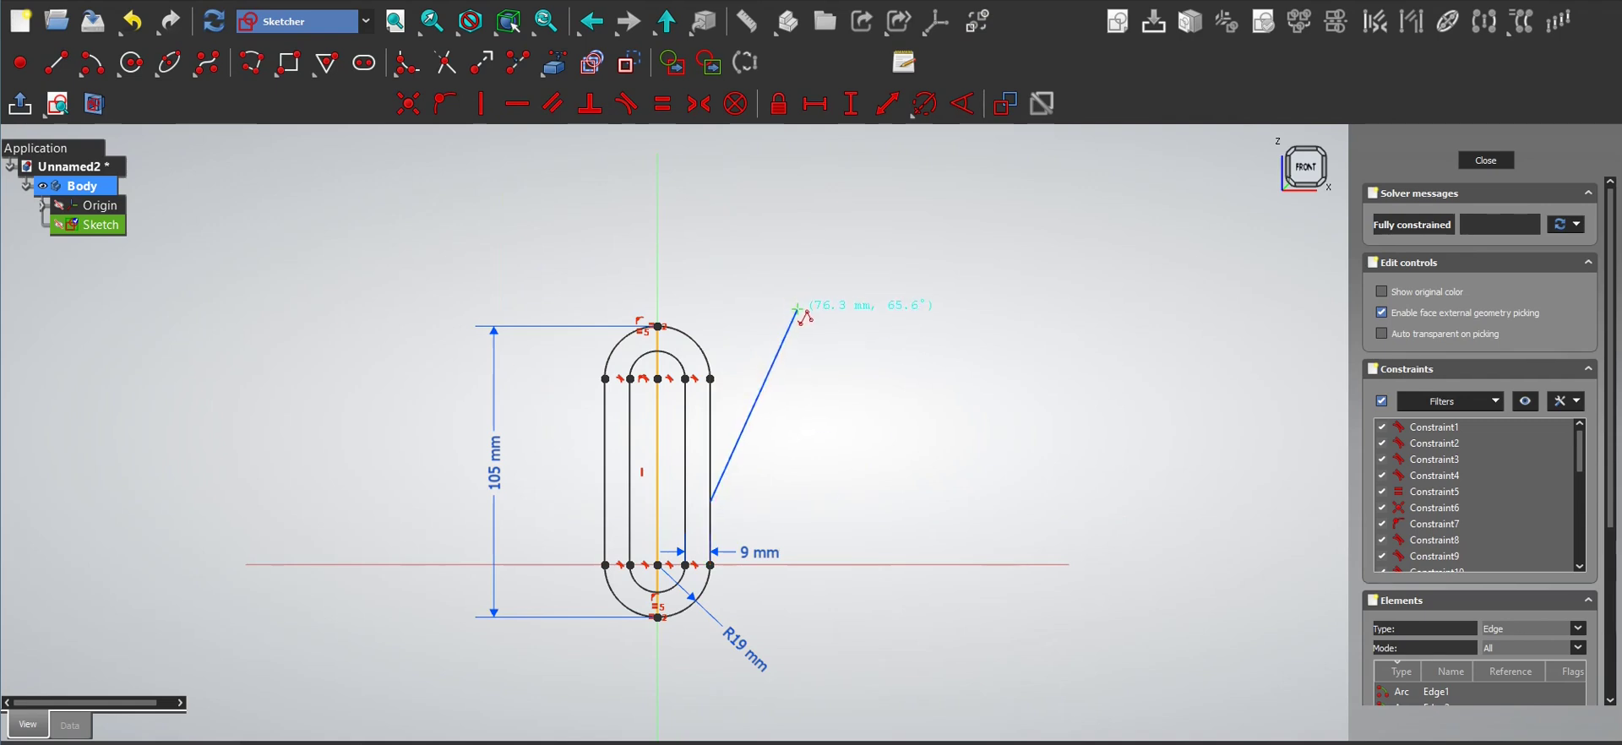
pyautogui.click(797, 309)
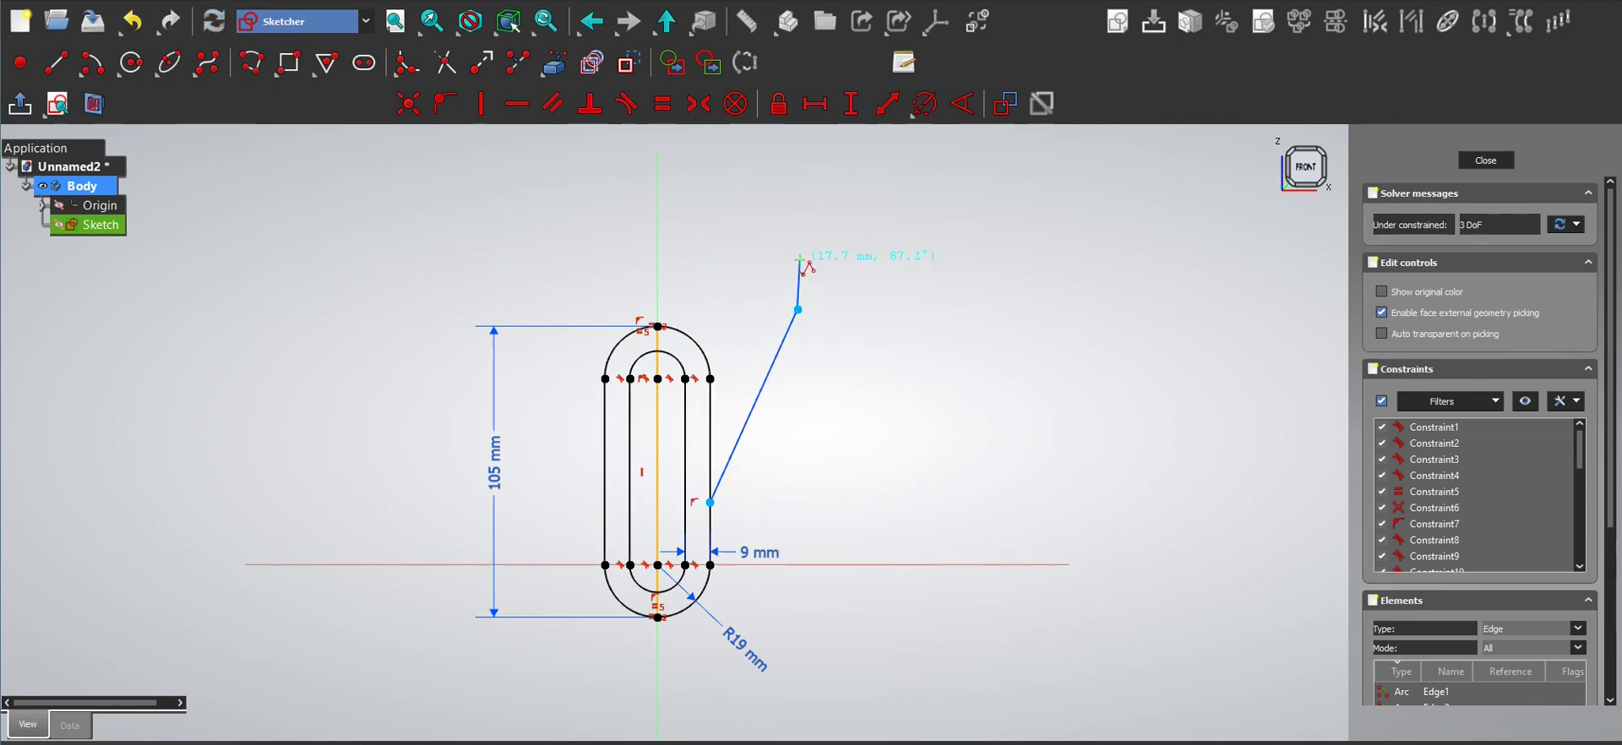
pyautogui.rightClick(732, 253)
# - Draw a polyline from the outer slot's upper arc: about 14 mm vertical, a short horizontal segment, and about 25 mm slanting up at 40°
pyautogui.click(640, 327)
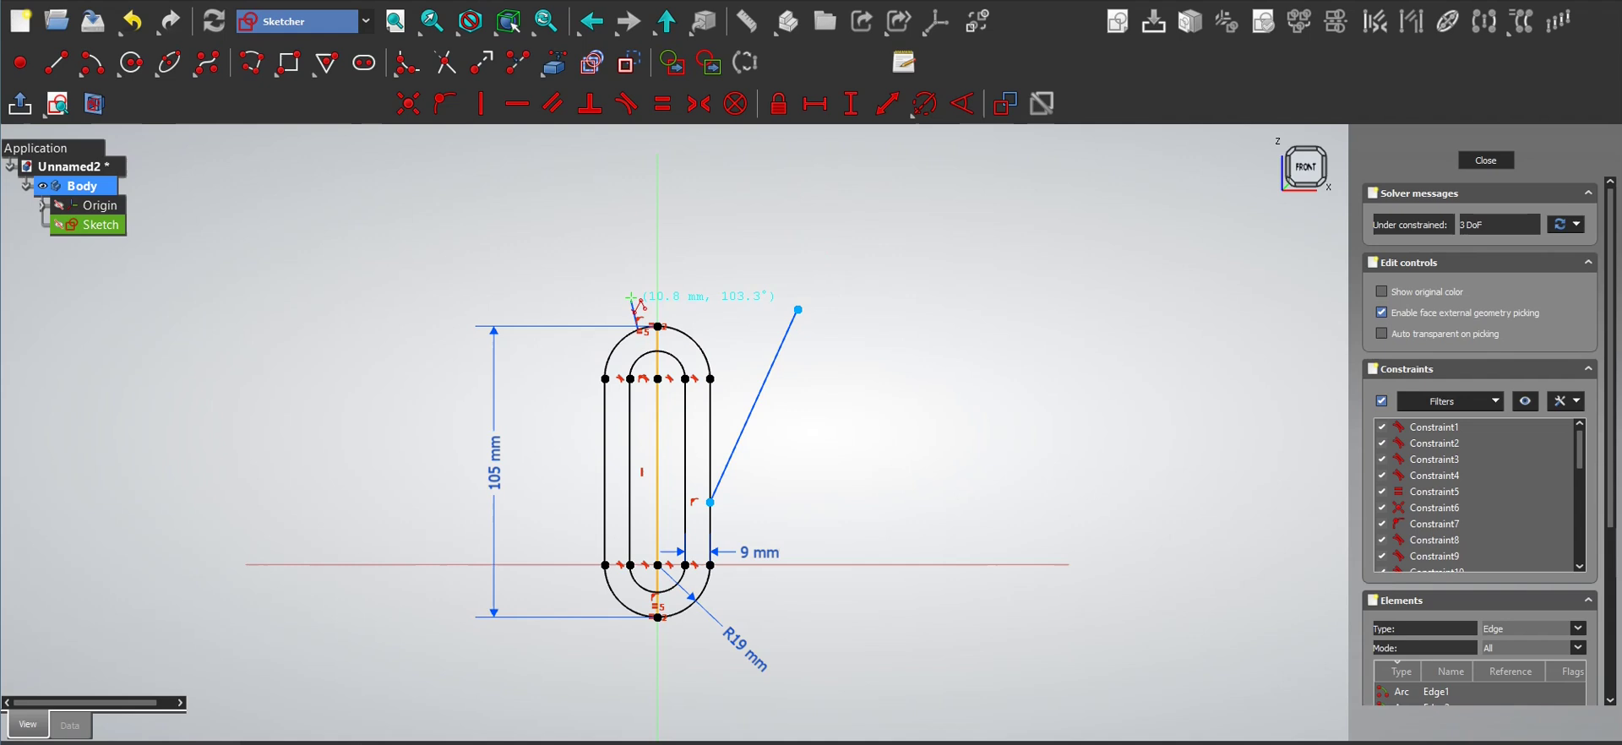
pyautogui.click(639, 291)
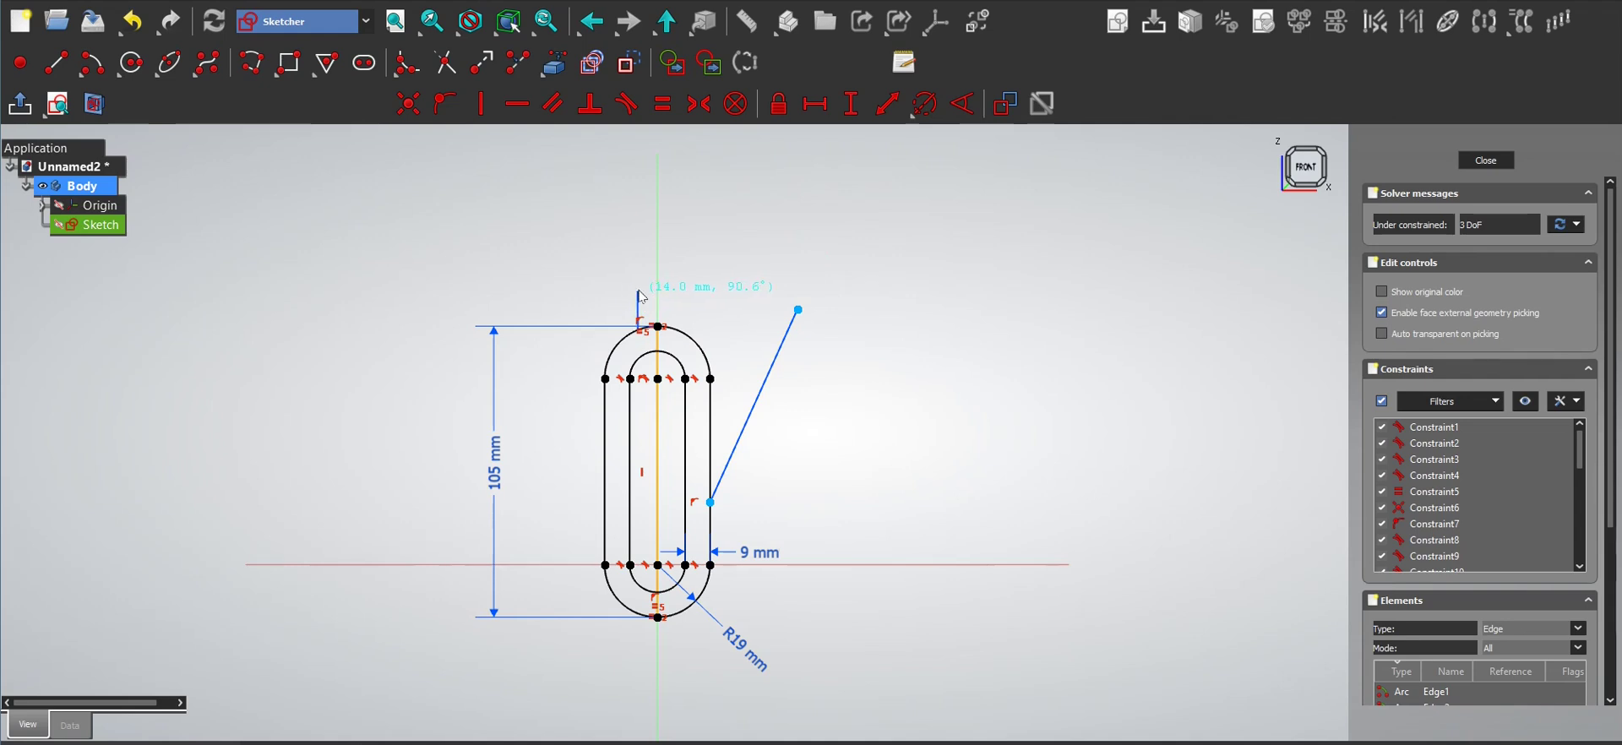
pyautogui.click(690, 292)
pyautogui.click(743, 246)
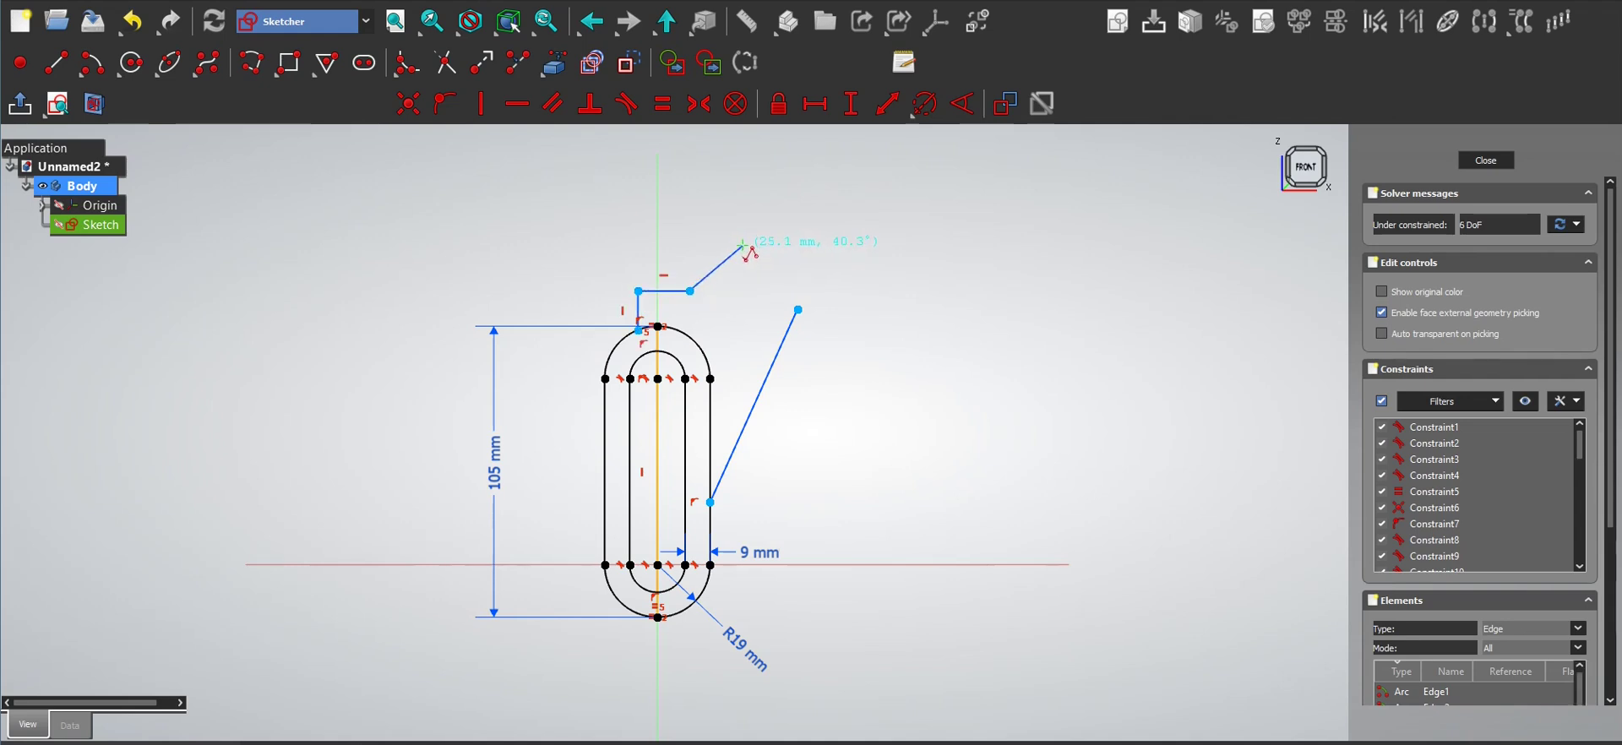
pyautogui.rightClick(817, 270)
pyautogui.rightClick(838, 323)
# - Draw a circle about 31 mm in diameter between the two slanted lines, passing through the short line's upper endpoint
pyautogui.click(776, 273)
pyautogui.click(744, 246)
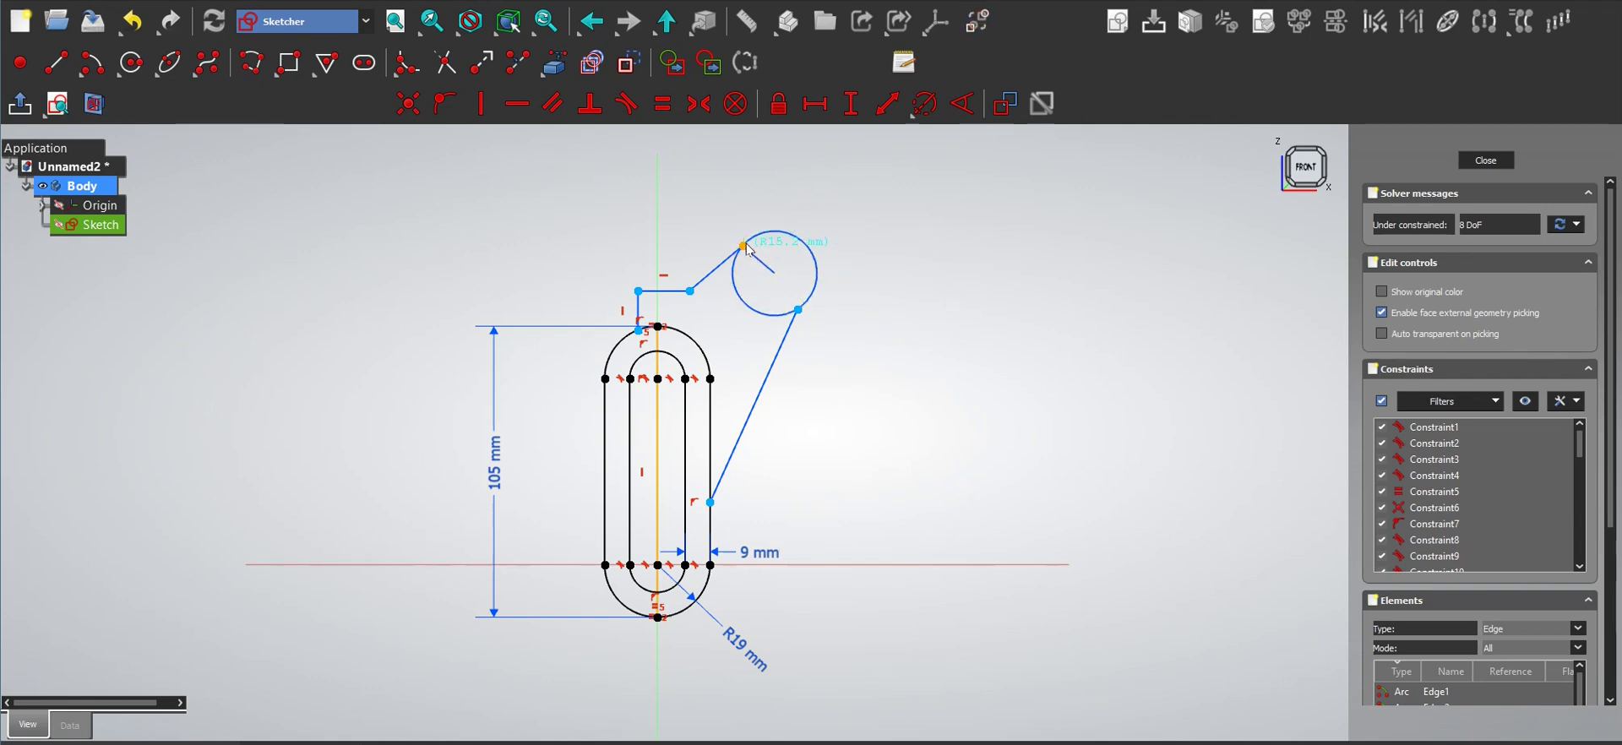
pyautogui.rightClick(801, 322)
# - Make the circle tangent to both slanted lines at their upper endpoints, repositioning the short line's endpoint before constraining it
pyautogui.scroll(4, 801, 322)
pyautogui.click(799, 313)
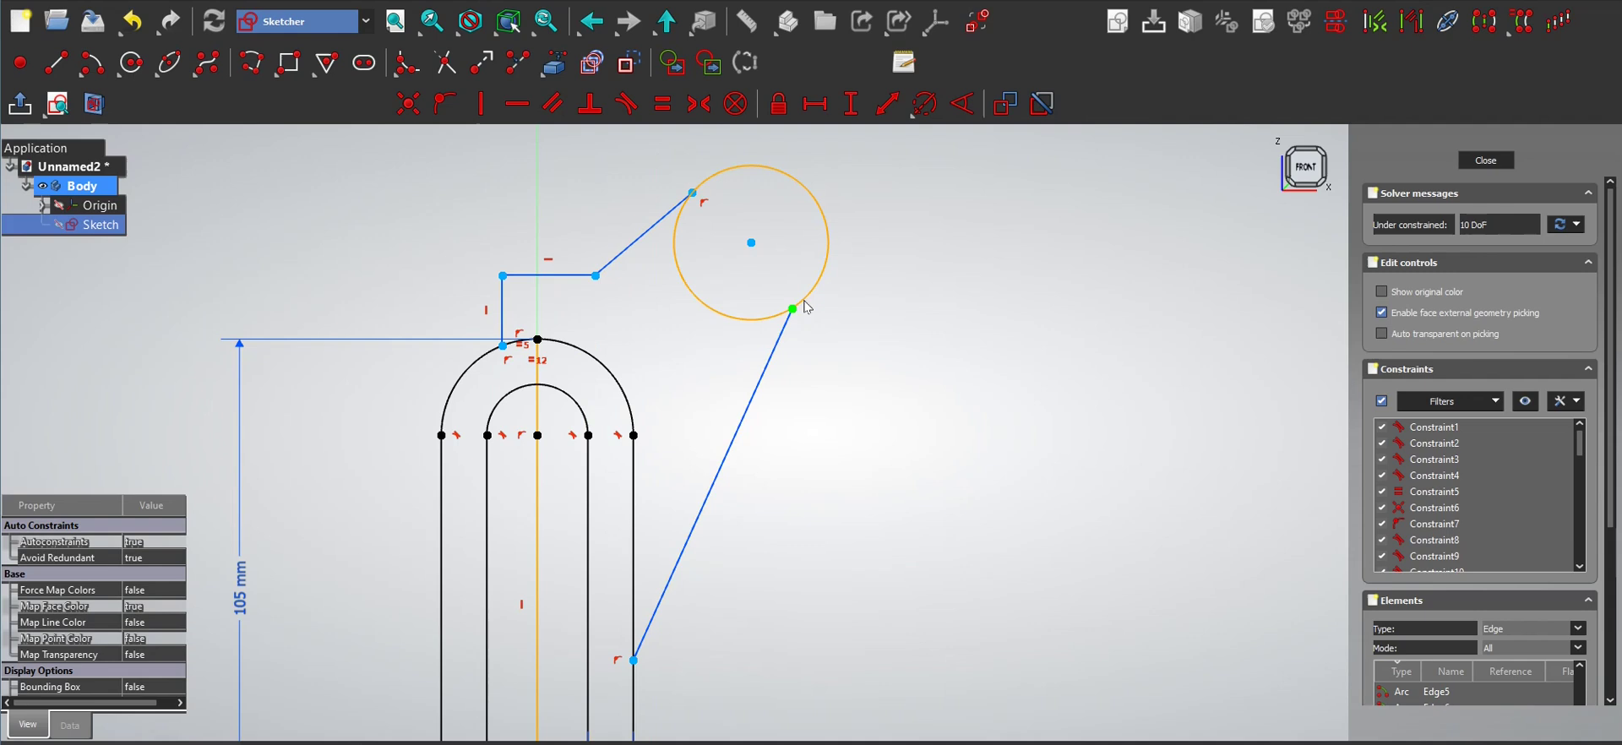
pyautogui.press('t')
pyautogui.click(692, 192)
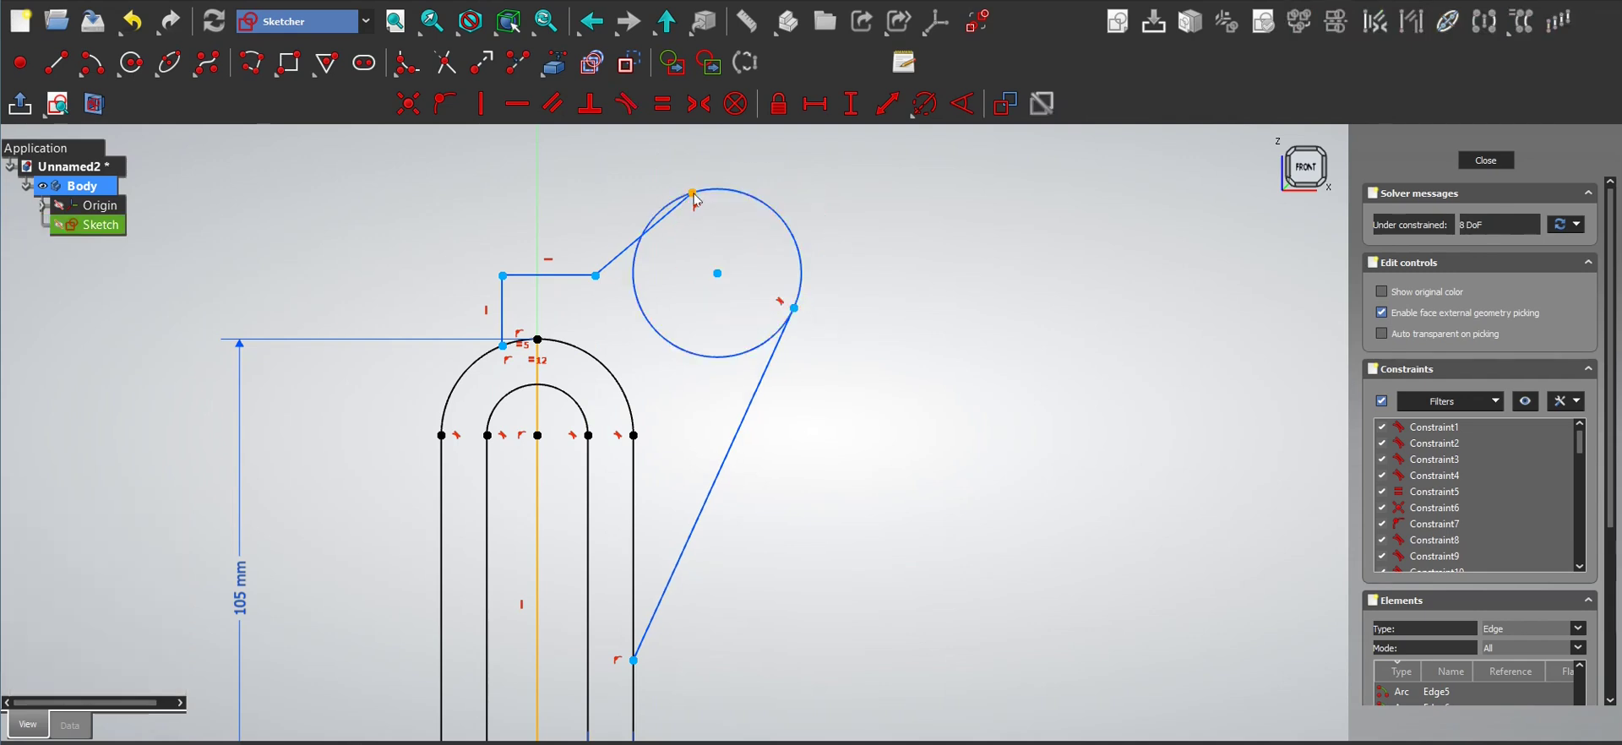
pyautogui.click(826, 265)
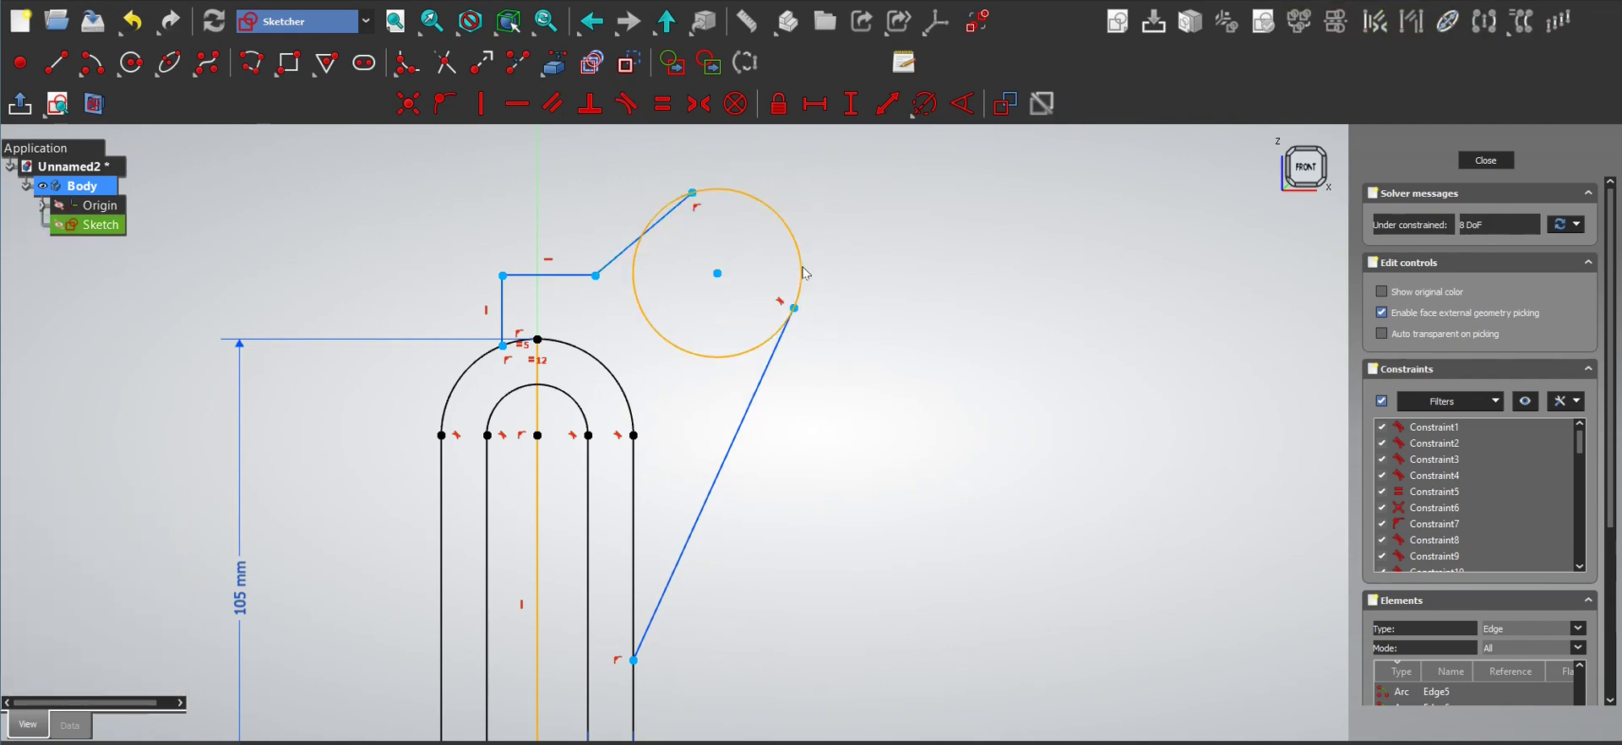
pyautogui.moveTo(693, 193); pyautogui.dragTo(671, 237)
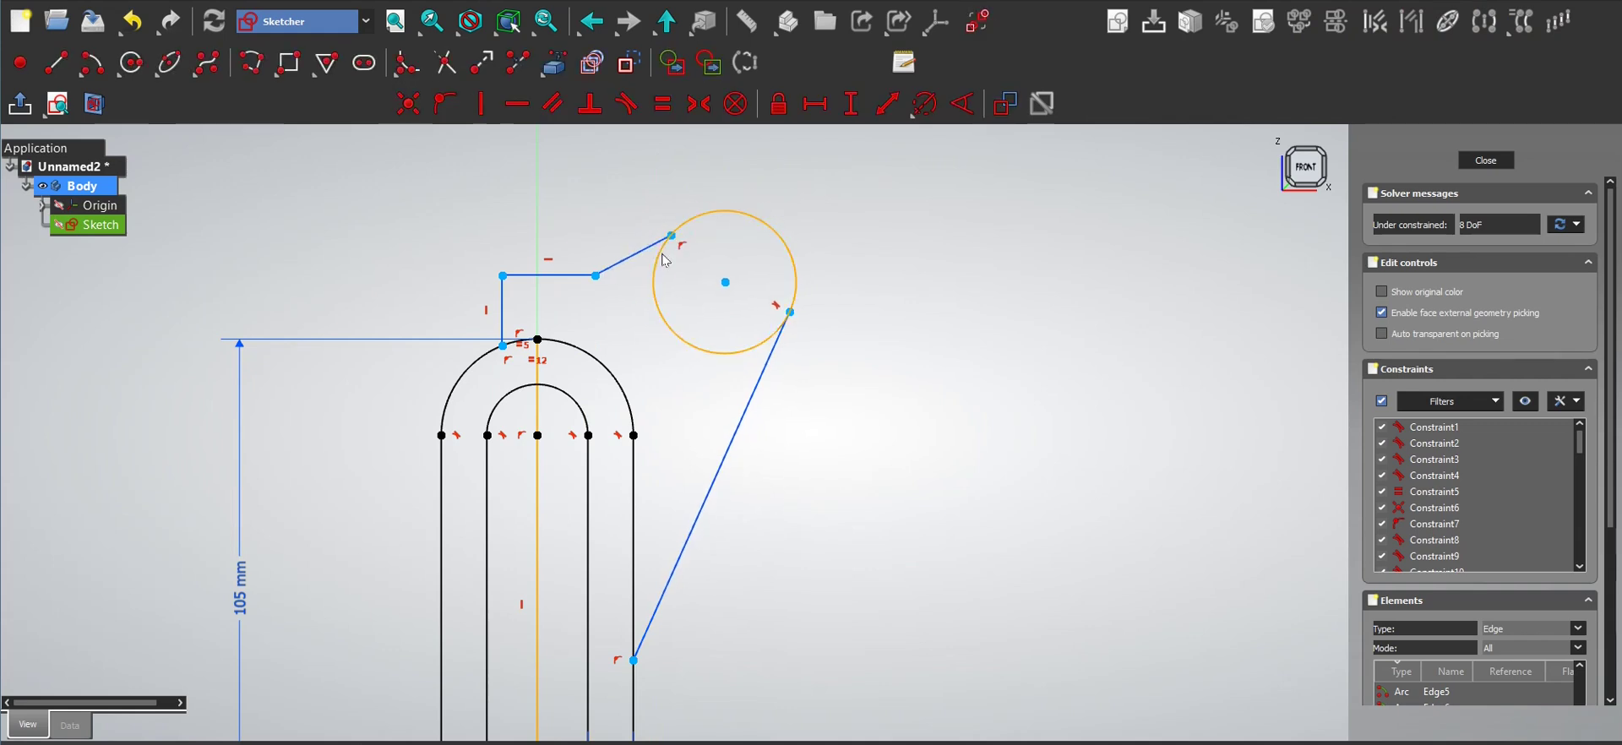
pyautogui.click(659, 255)
pyautogui.click(671, 238)
pyautogui.press('t')
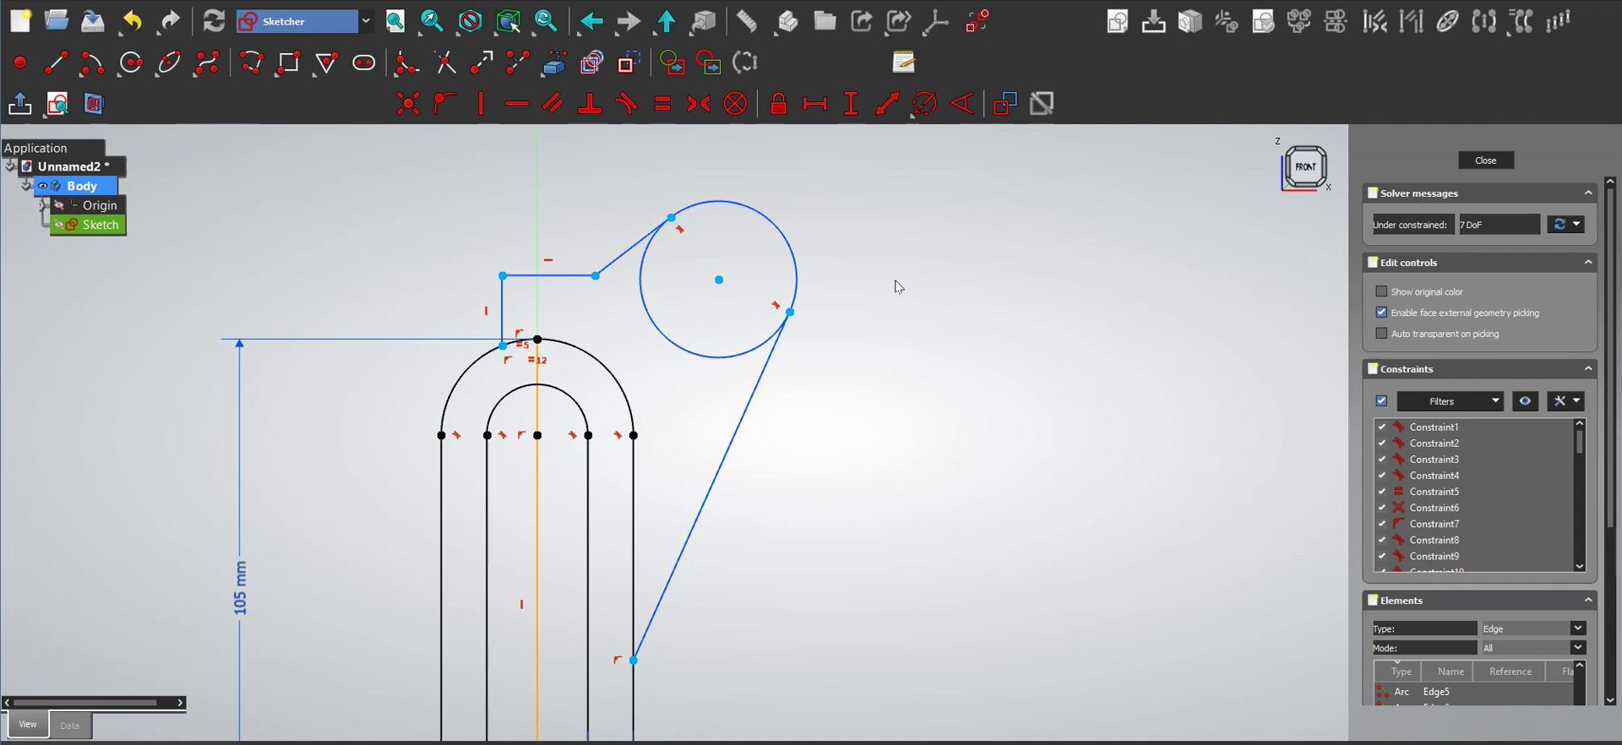
# - Set the circle's diameter to 34 mm and place the dimension outside the circle
pyautogui.press('k')
pyautogui.press('o')
pyautogui.click(793, 255)
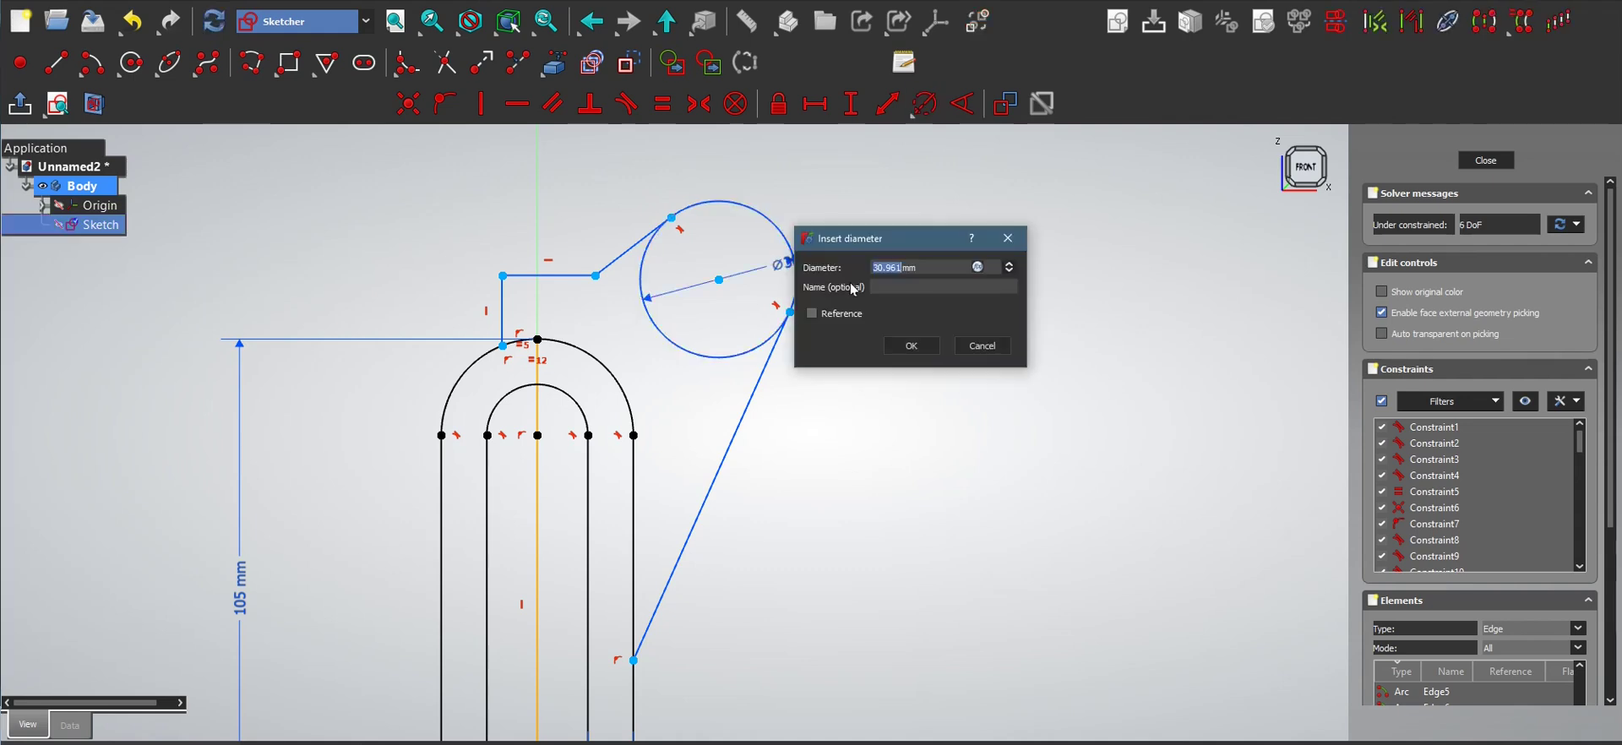
pyautogui.write('34')
pyautogui.press('Return')
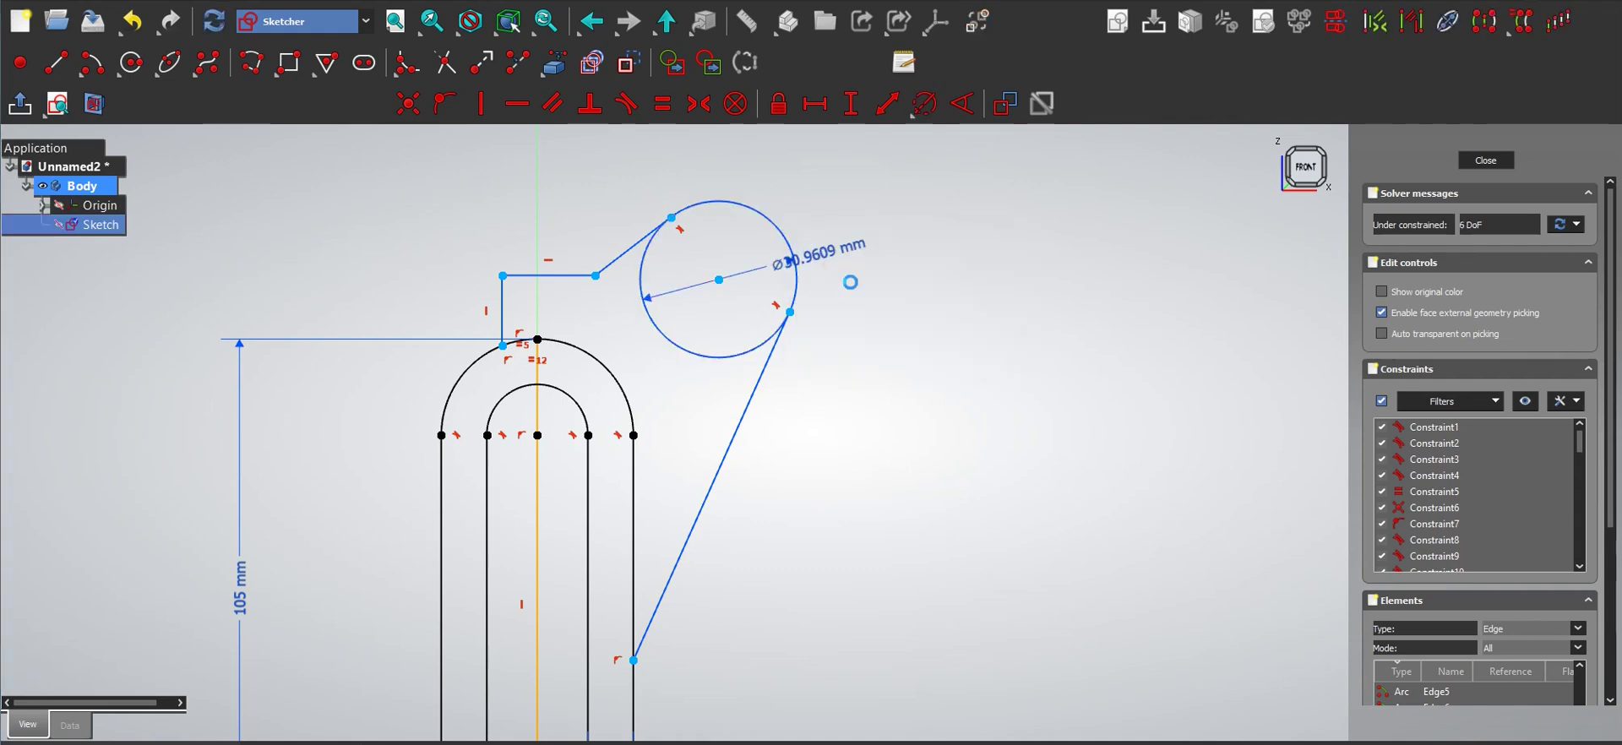
pyautogui.moveTo(848, 247); pyautogui.dragTo(957, 250)
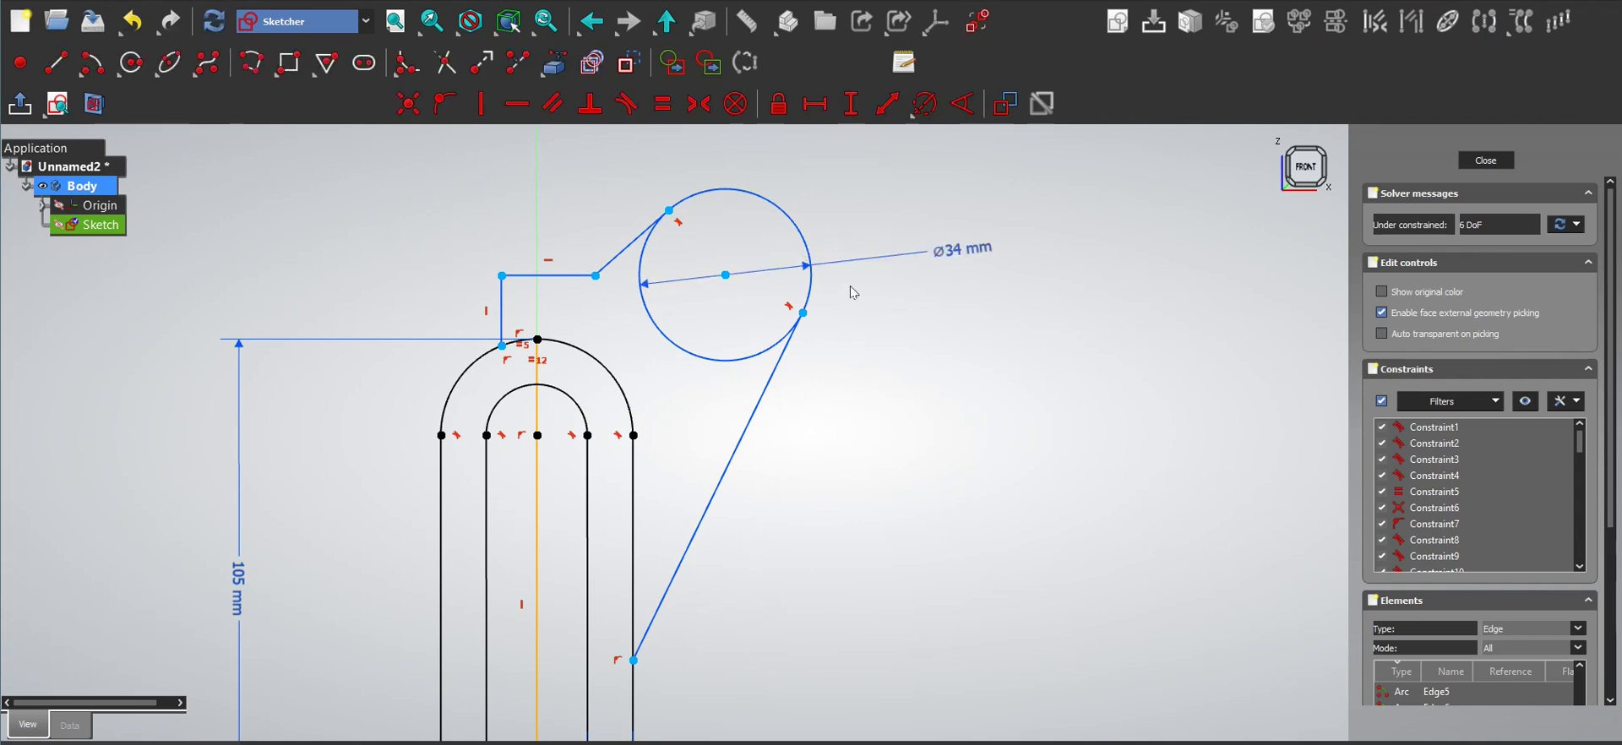
# - Set the horizontal distance from the vertical axis to the horizontal line's outer endpoint to 14 mm
pyautogui.click(595, 278)
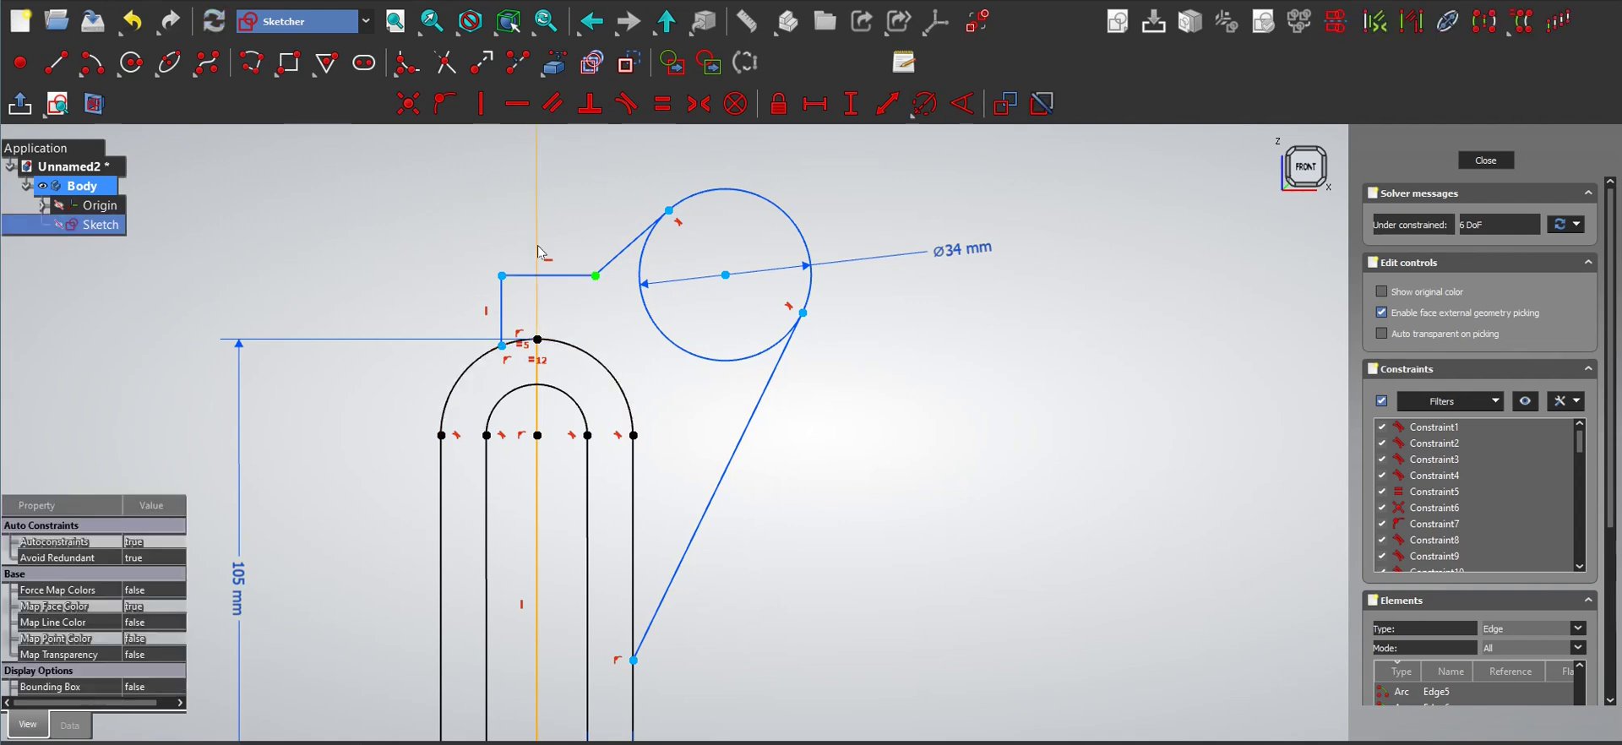
pyautogui.write('l')
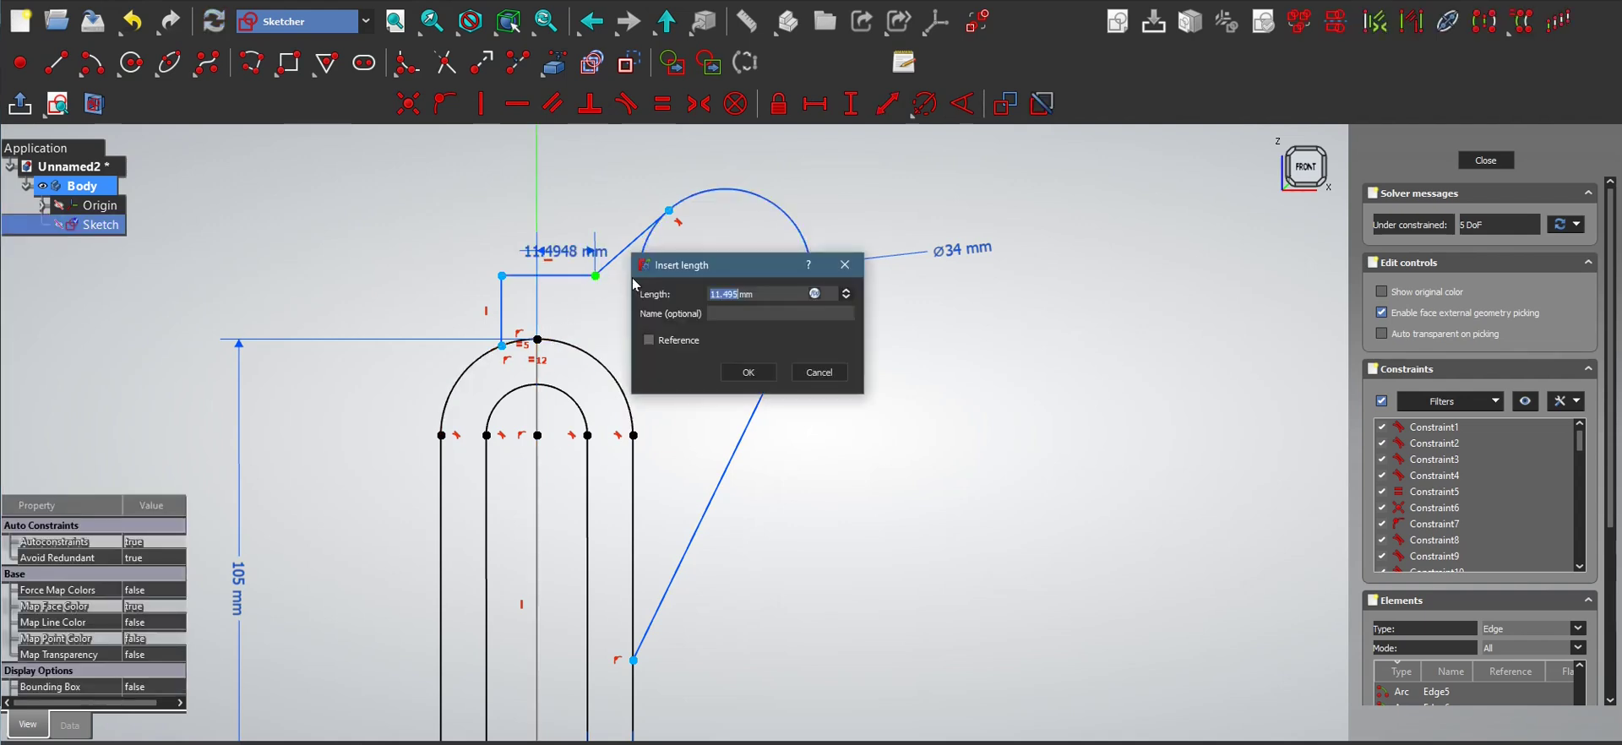
pyautogui.write('14')
pyautogui.press('Return')
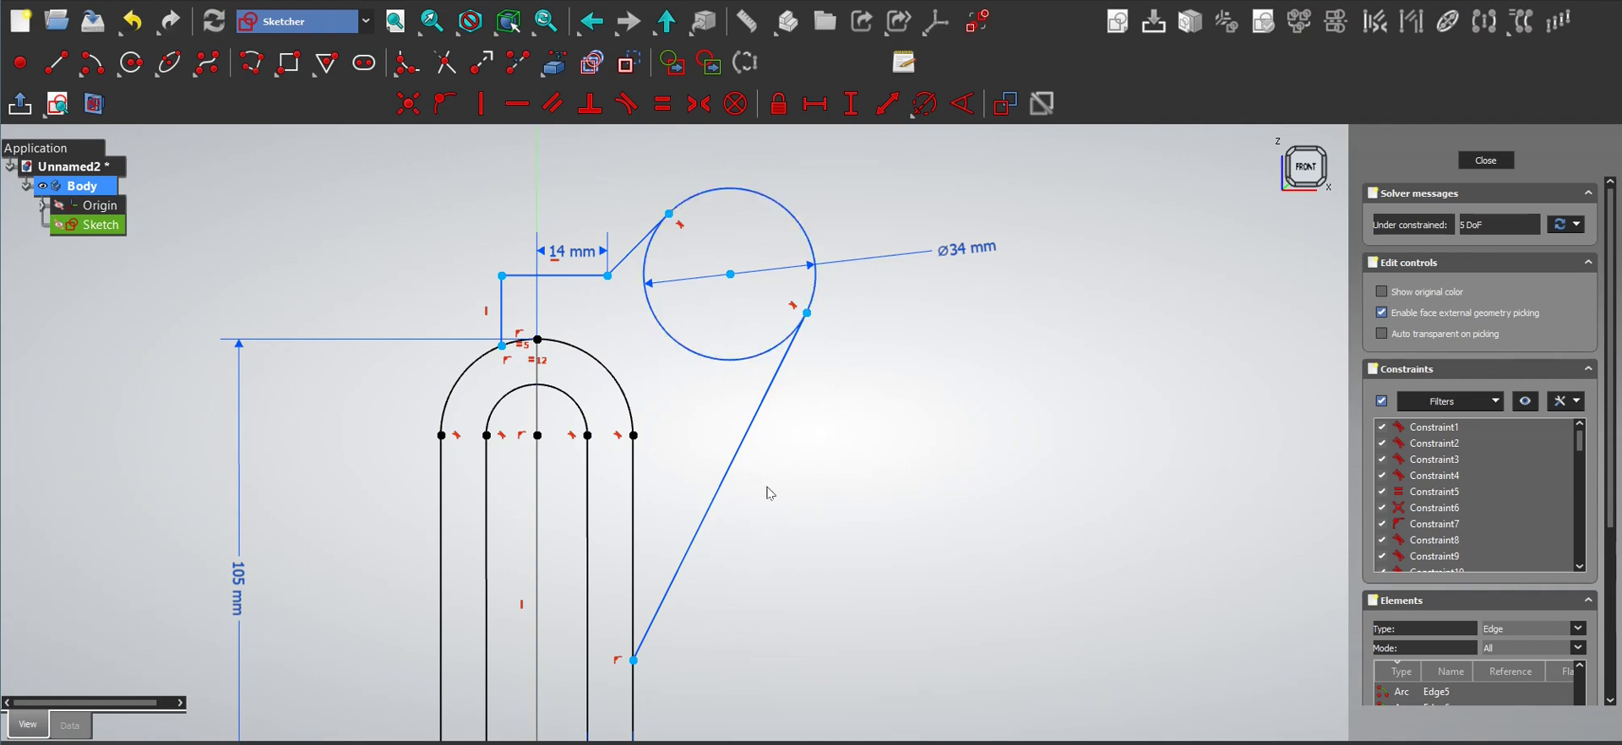
# - Set the circle centre's horizontal distance from the vertical axis to 42 mm and place the dimension below the circle
pyautogui.click(731, 276)
pyautogui.click(538, 149)
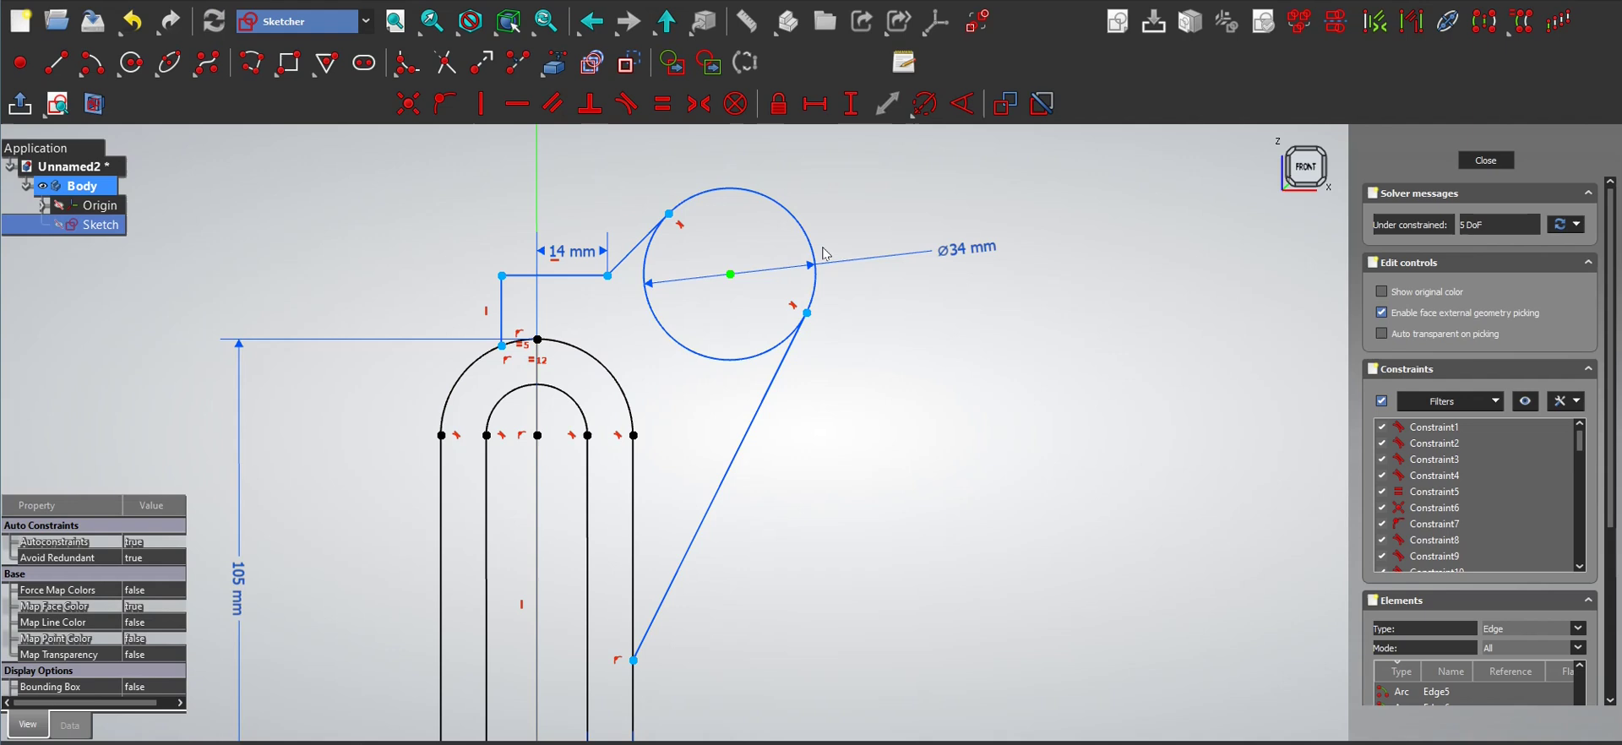
pyautogui.write('l42')
pyautogui.press('Return')
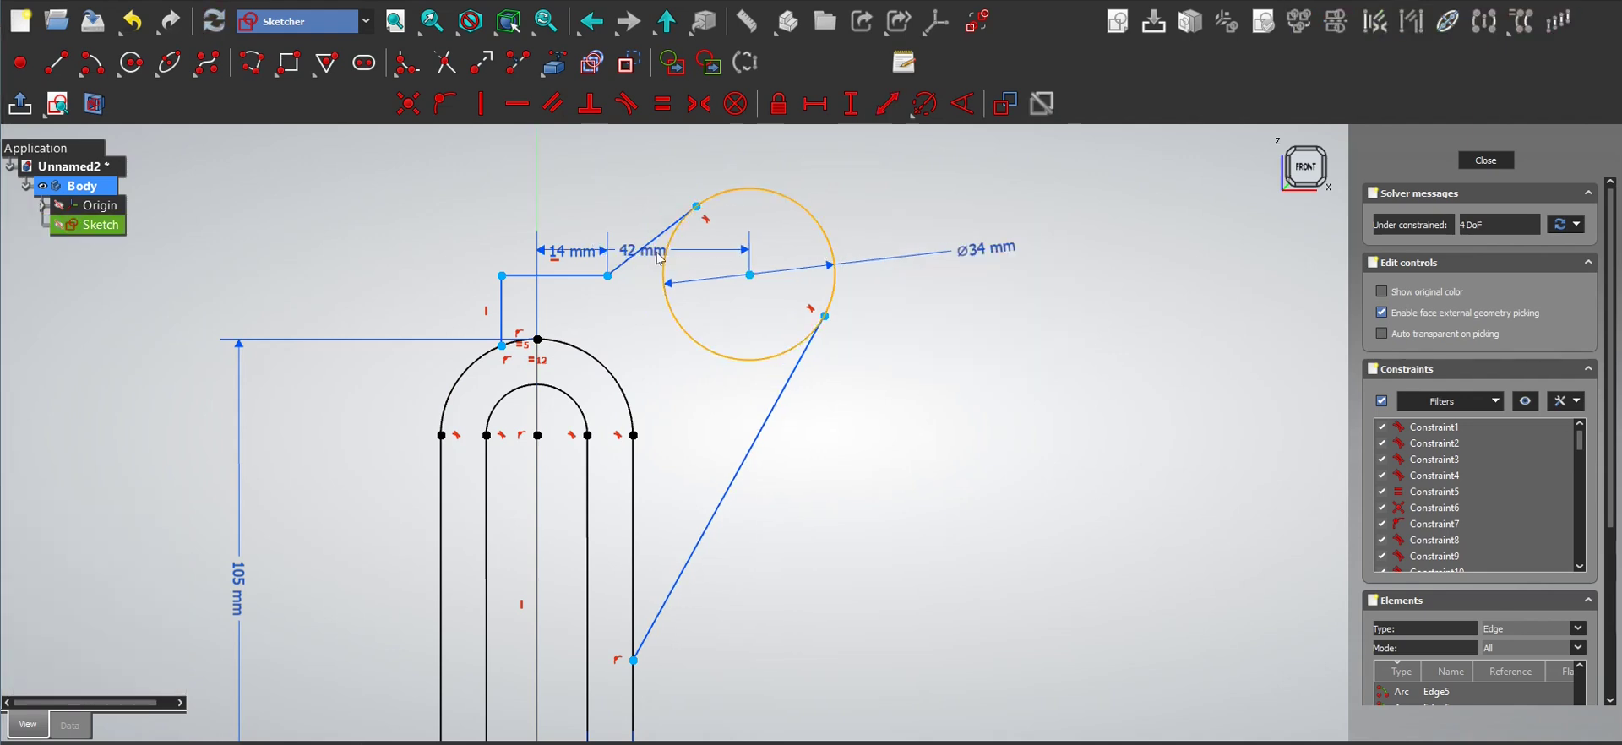
pyautogui.moveTo(646, 251); pyautogui.dragTo(812, 618)
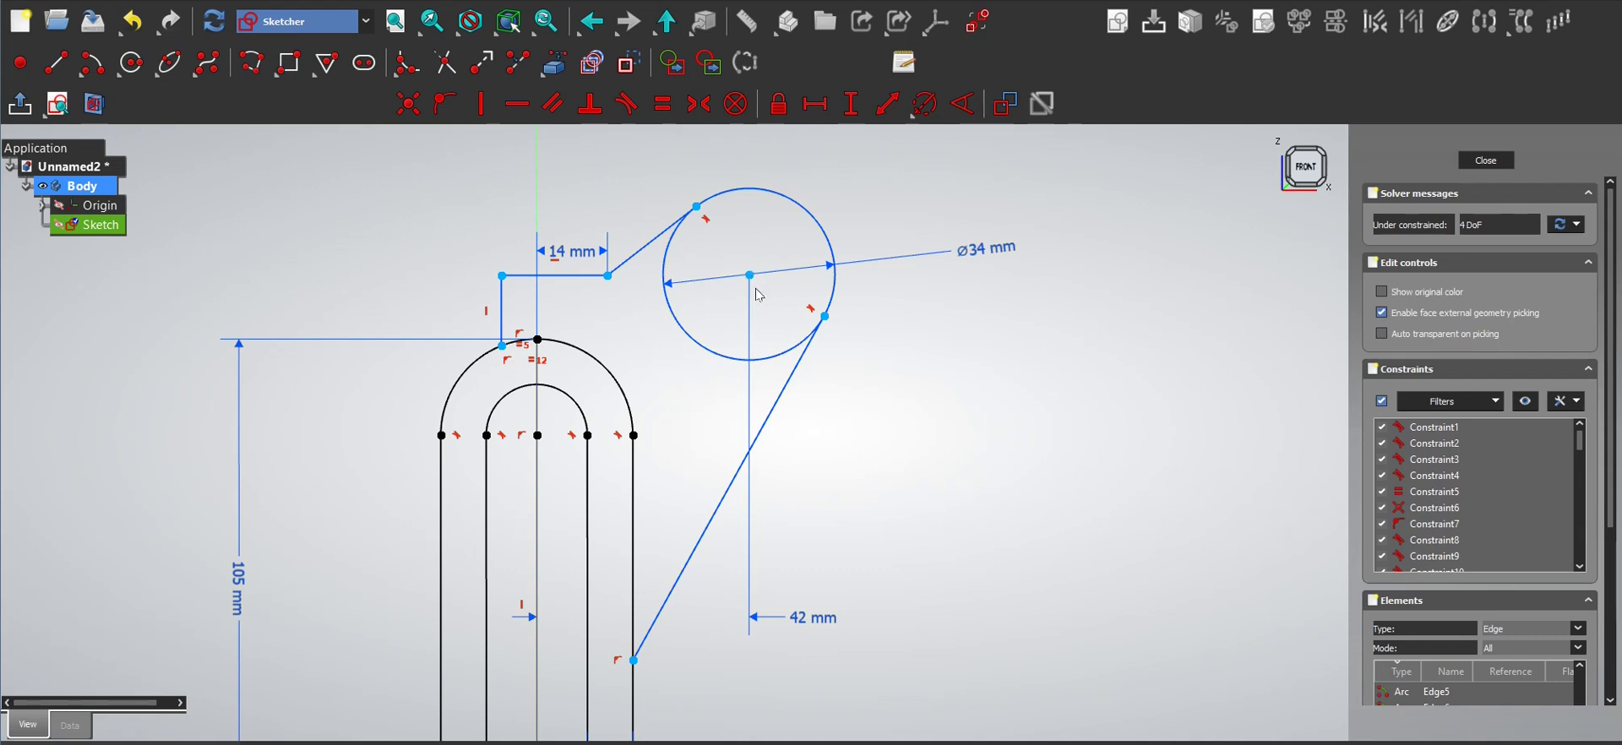
# - Set the vertical distance from the outer slot's lowest point to the horizontal line above the slot to 111 mm
pyautogui.click(529, 276)
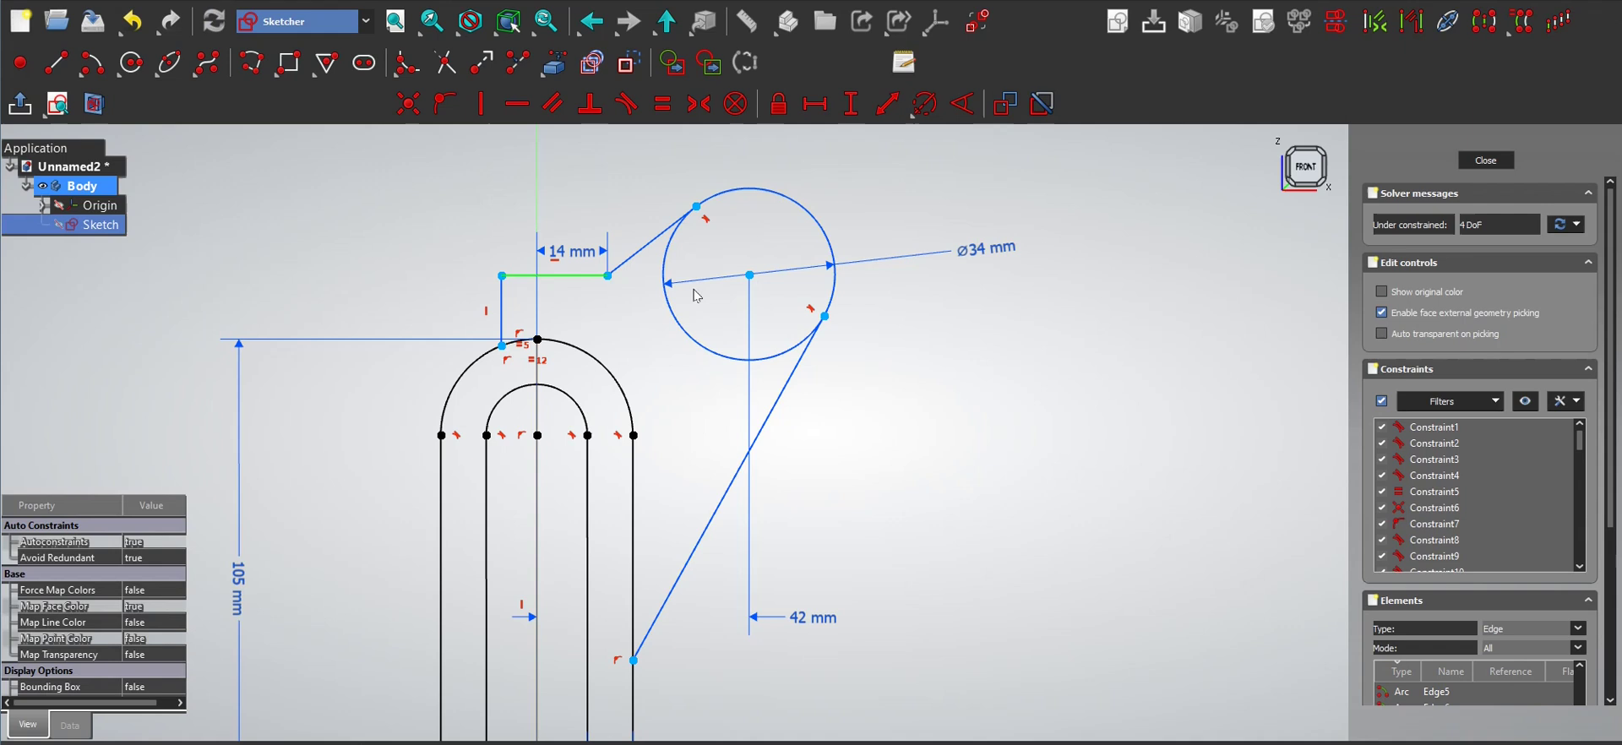
pyautogui.scroll(-3, 699, 298)
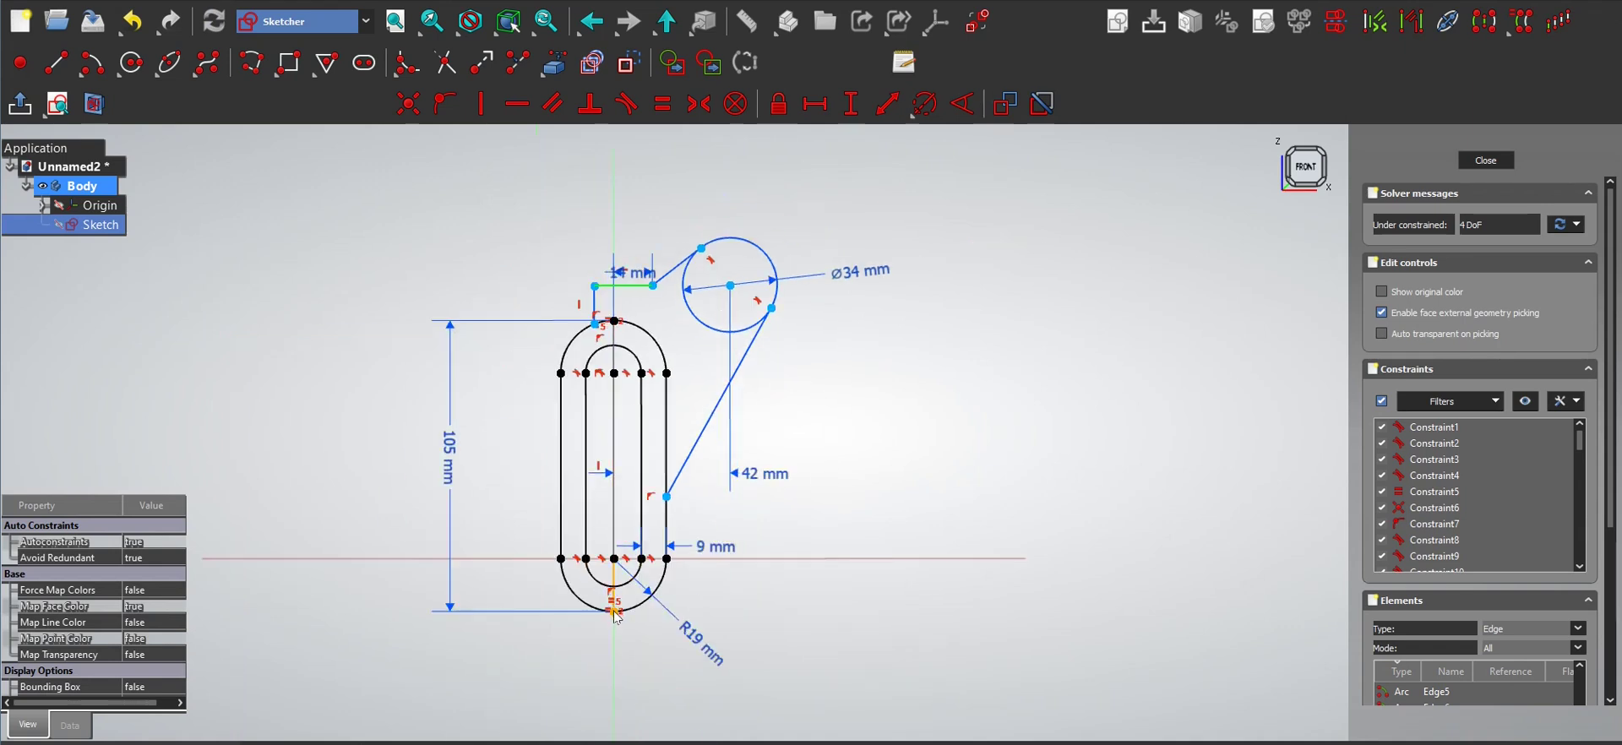
pyautogui.click(616, 613)
pyautogui.write('i')
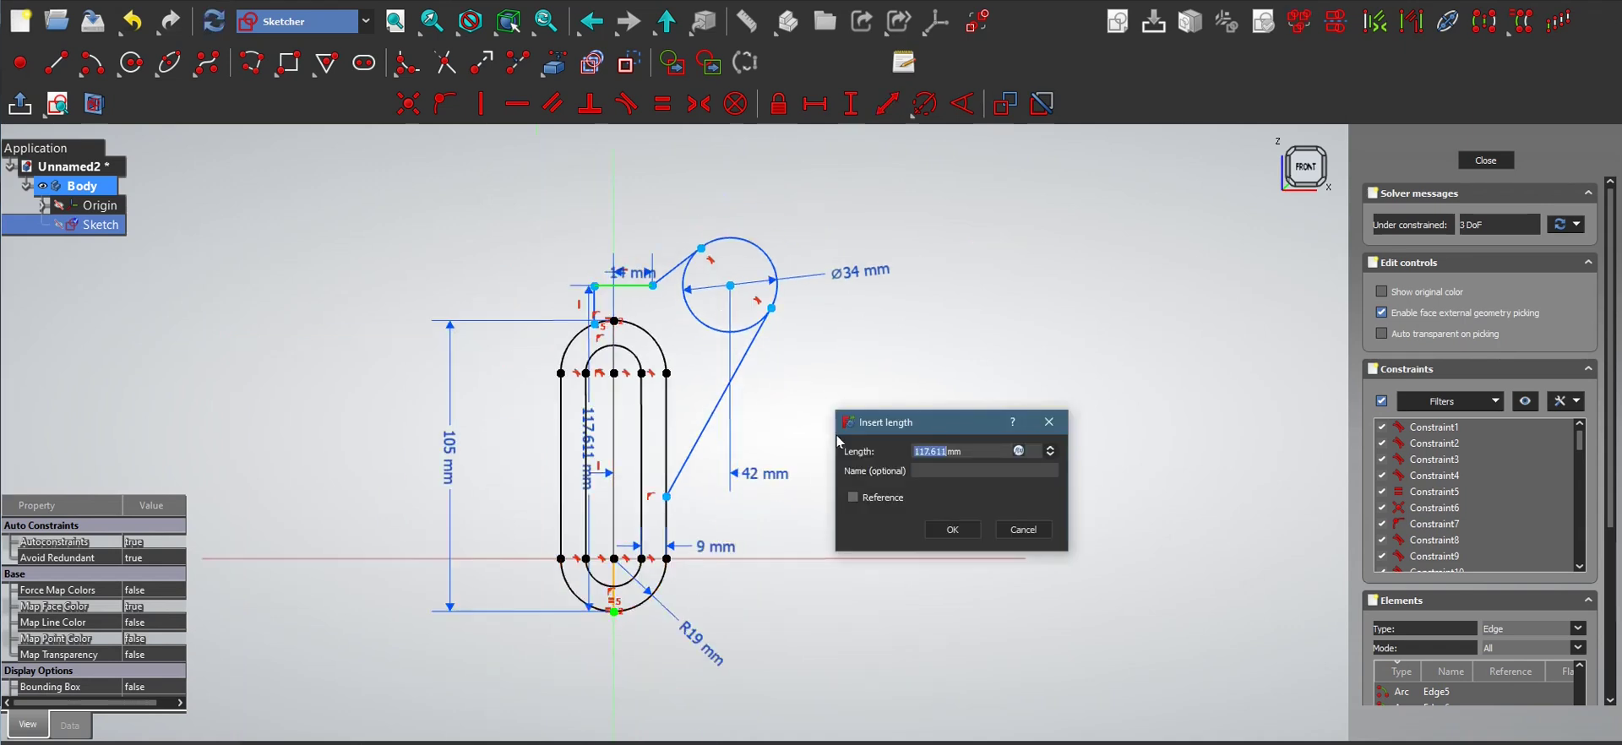
pyautogui.write('11')
pyautogui.press('Return')
pyautogui.rightClick(727, 367)
pyautogui.click(523, 280)
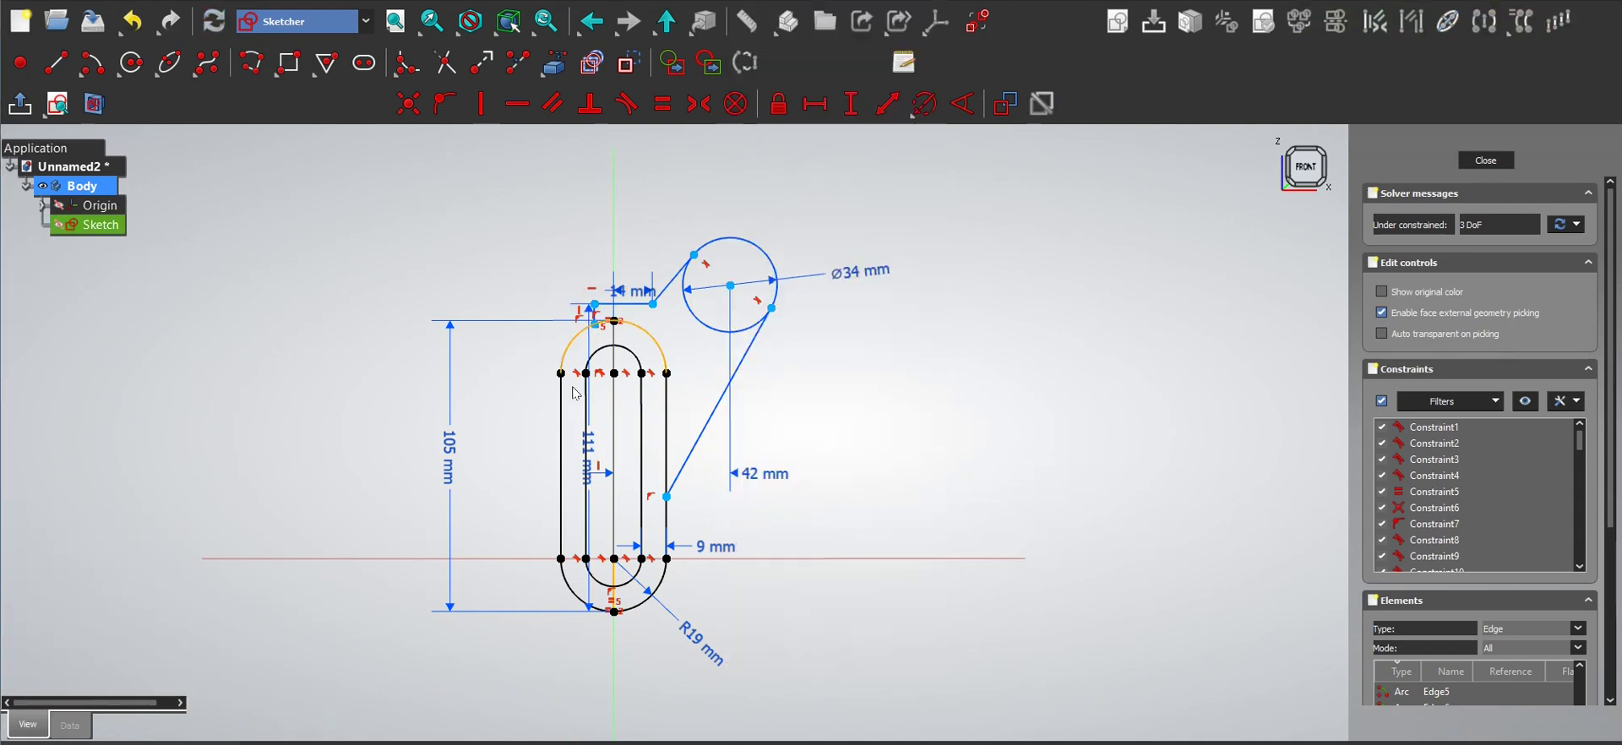
# - Set the angle between the horizontal line and the short slanted line to 135°, and move the 111 mm dimension outside the slot
pyautogui.scroll(3, 674, 279)
pyautogui.click(676, 282)
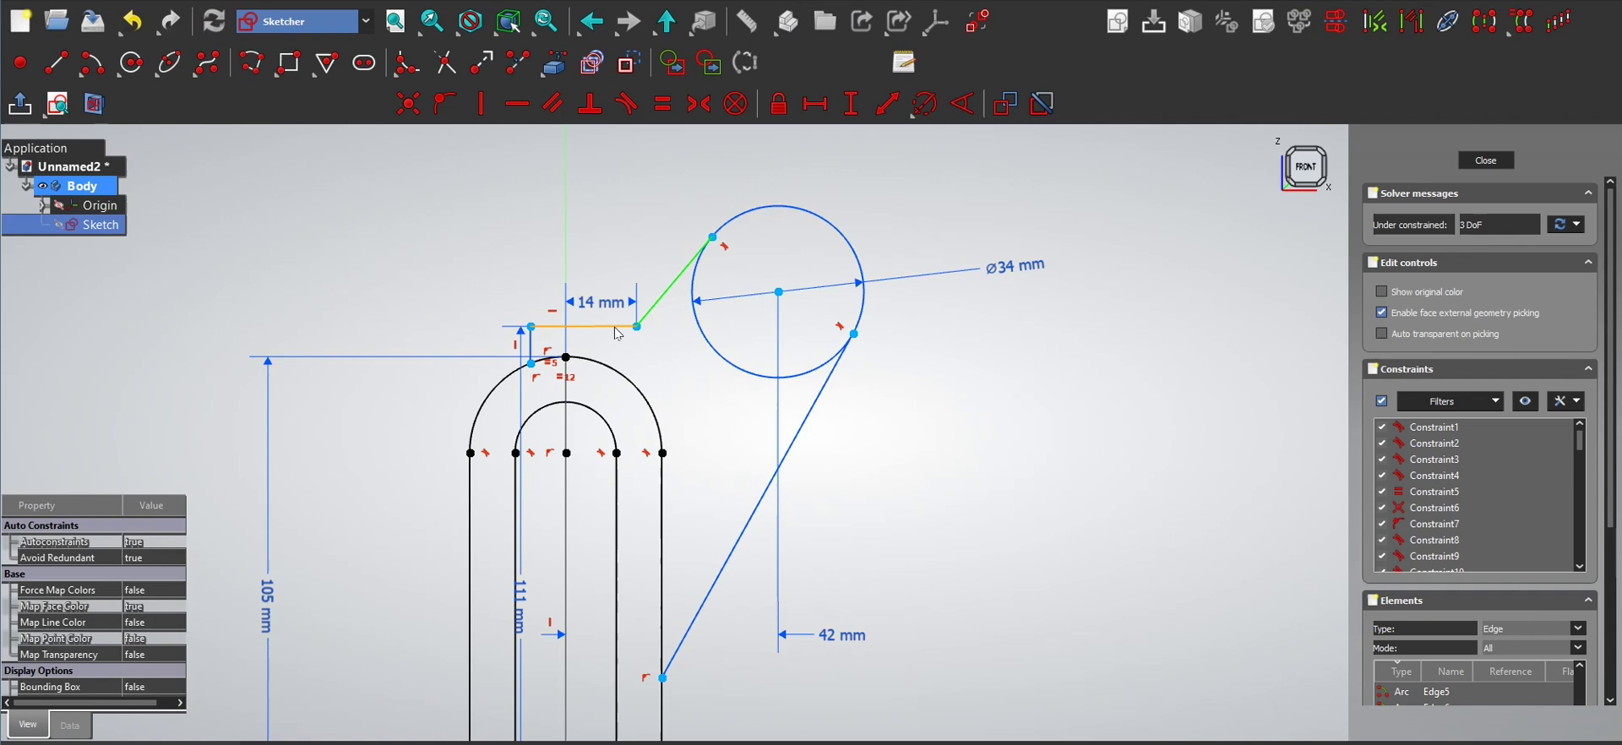
pyautogui.click(617, 333)
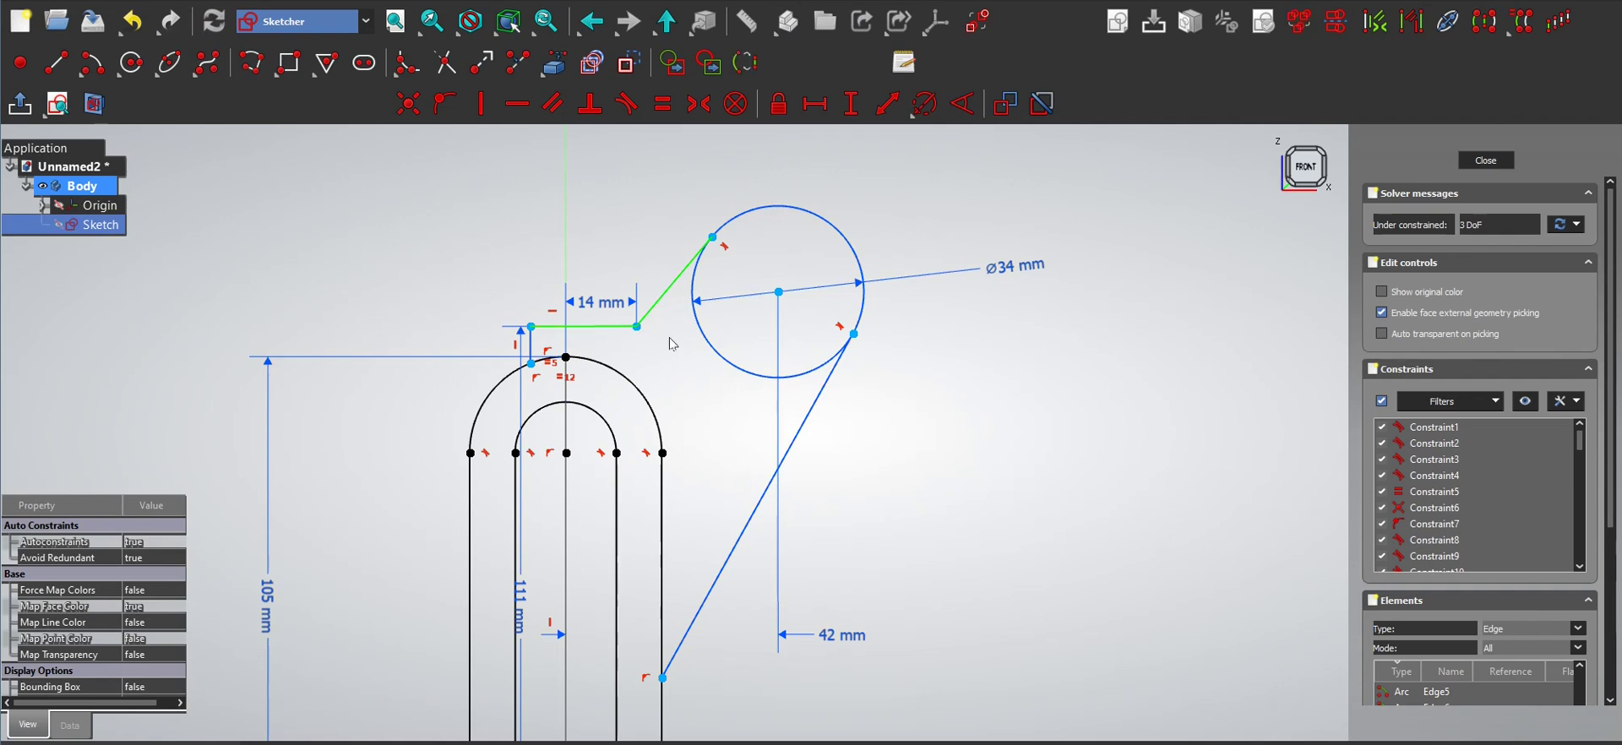
pyautogui.write('ka')
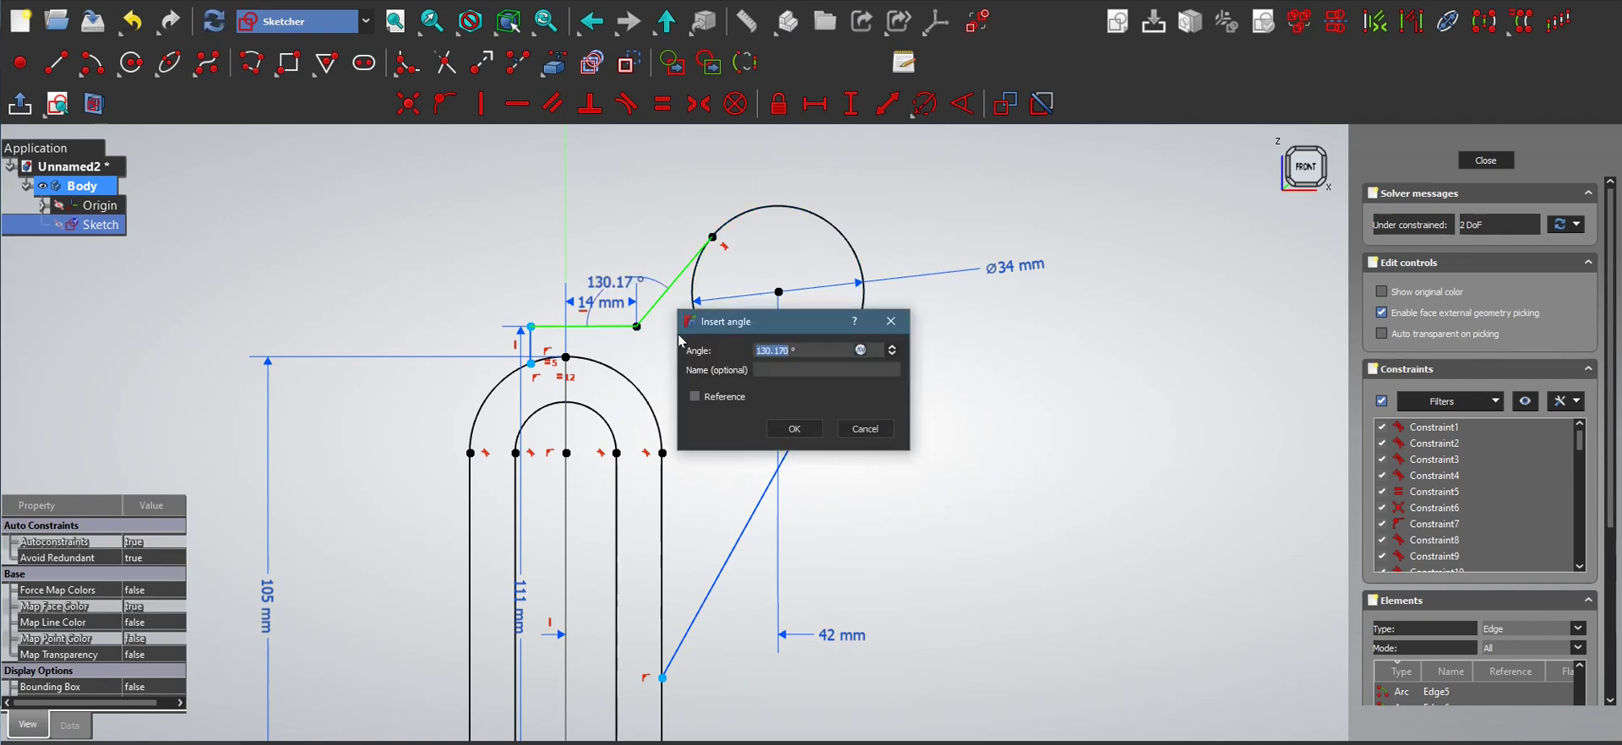
pyautogui.write('135')
pyautogui.press('Return')
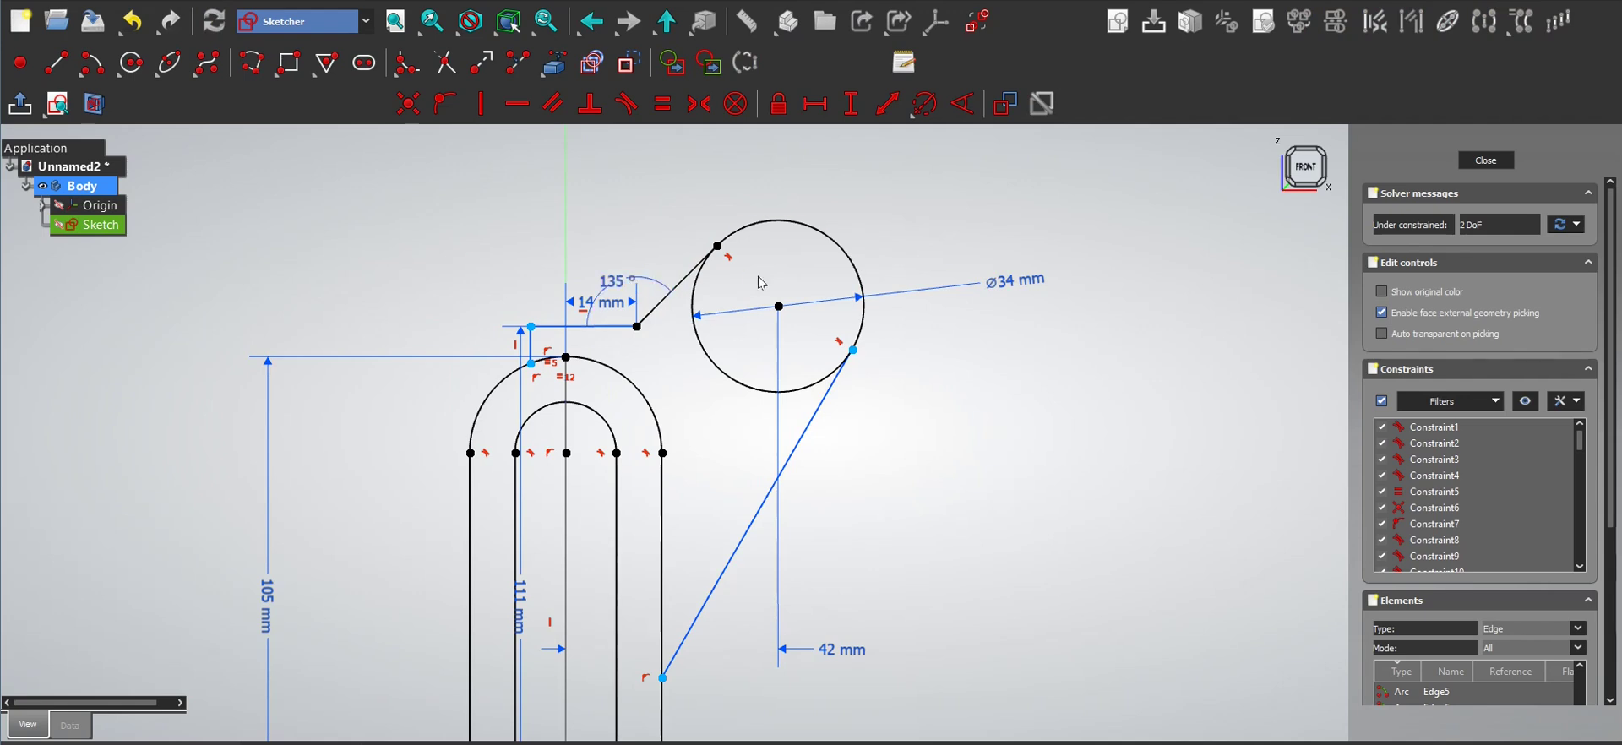
pyautogui.scroll(-2, 759, 266)
pyautogui.moveTo(595, 510); pyautogui.dragTo(479, 507)
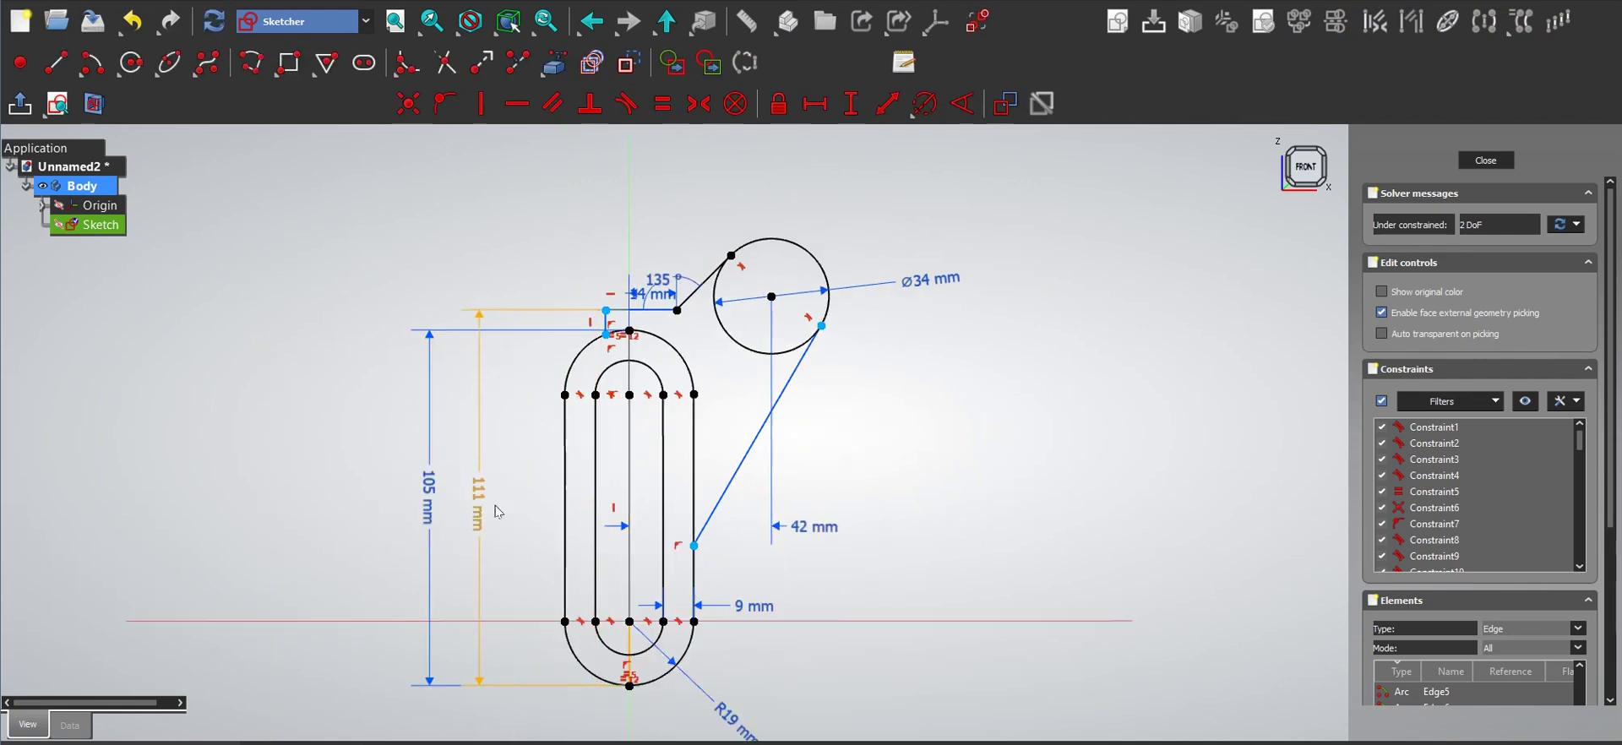
# - Draw a concentric circle about 24 mm in diameter inside the 34 mm circle
pyautogui.scroll(2, 710, 306)
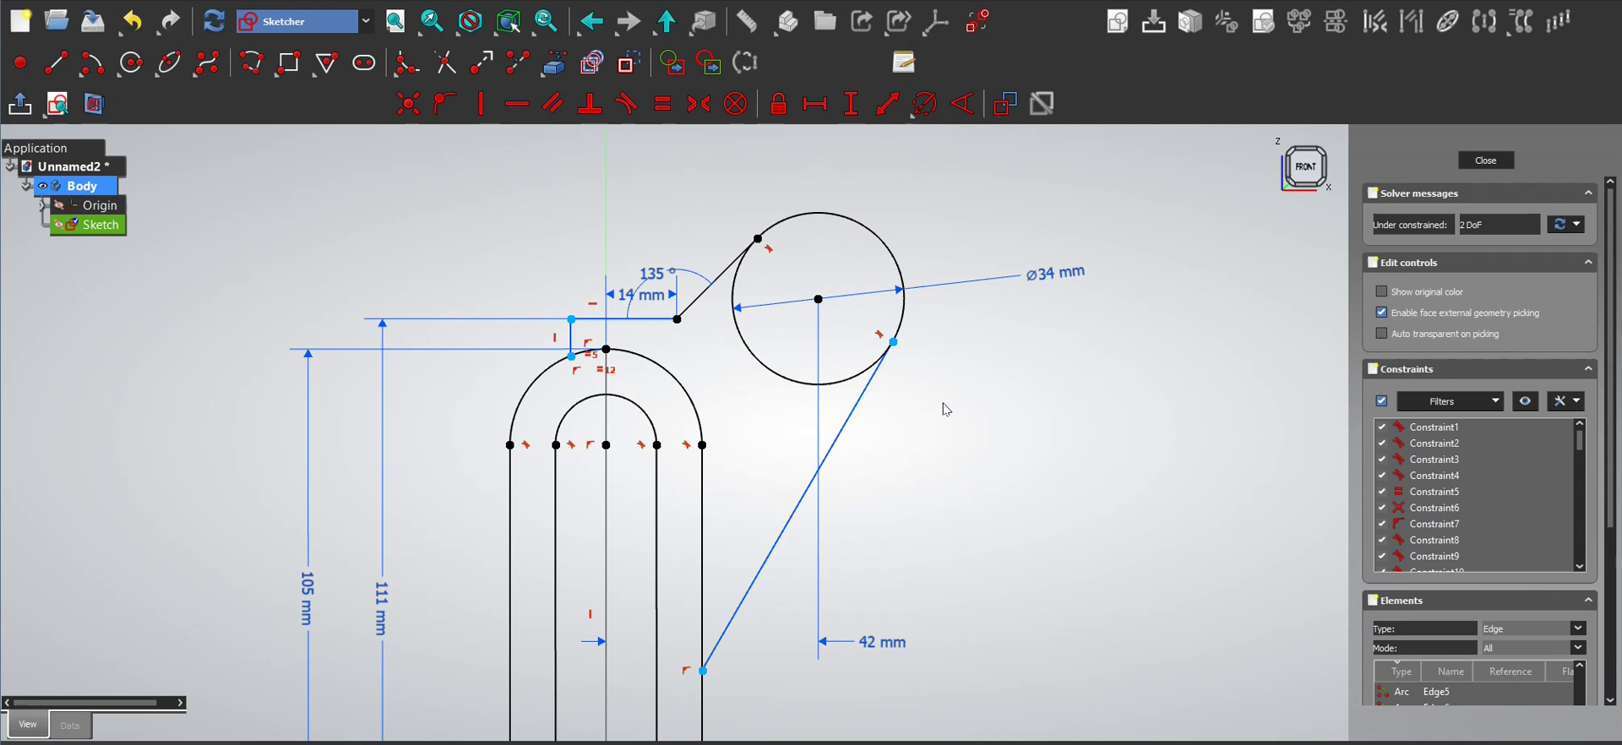
pyautogui.moveTo(945, 409); pyautogui.dragTo(903, 346, button='middle')
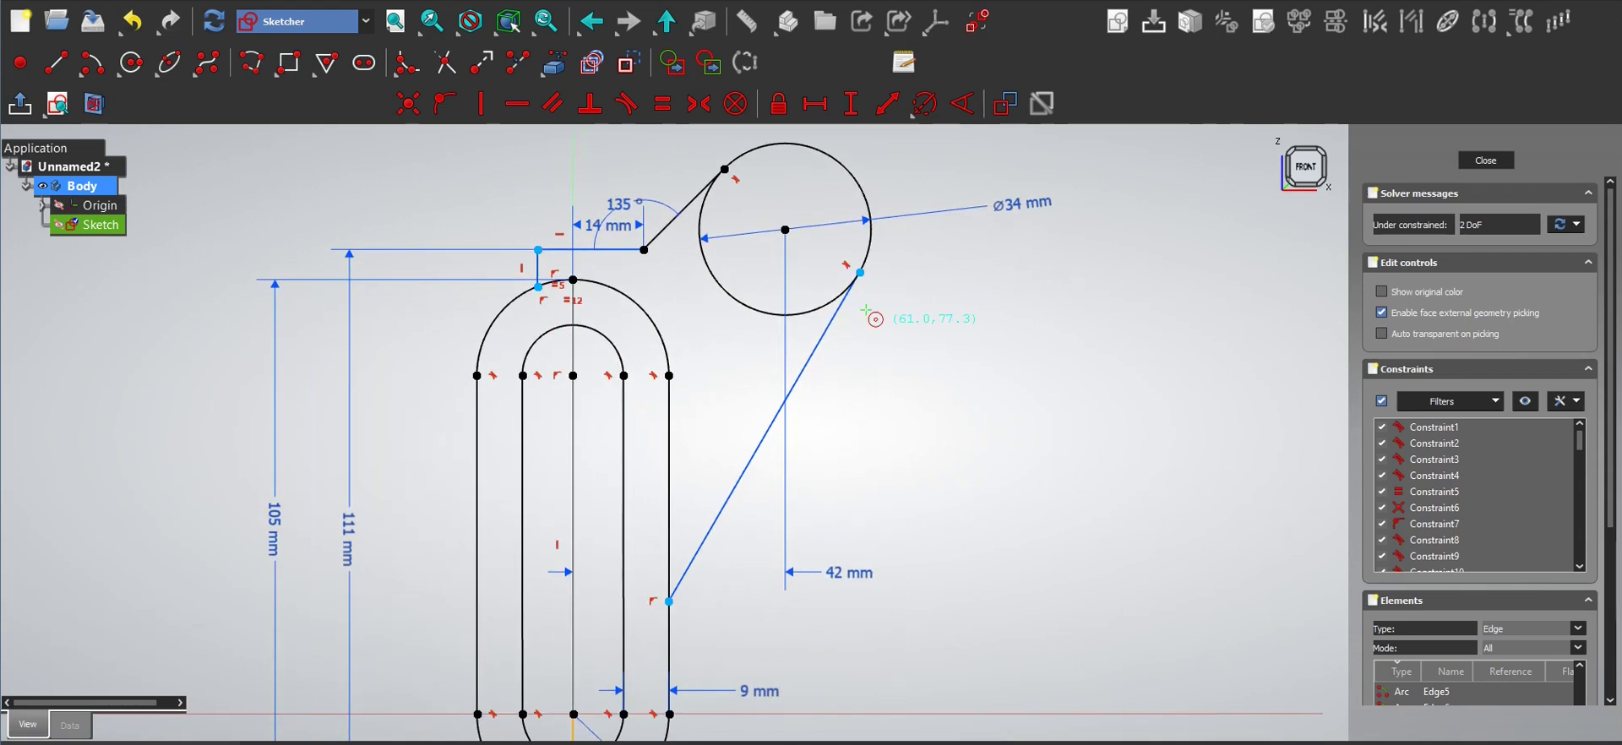
pyautogui.click(787, 230)
pyautogui.click(839, 205)
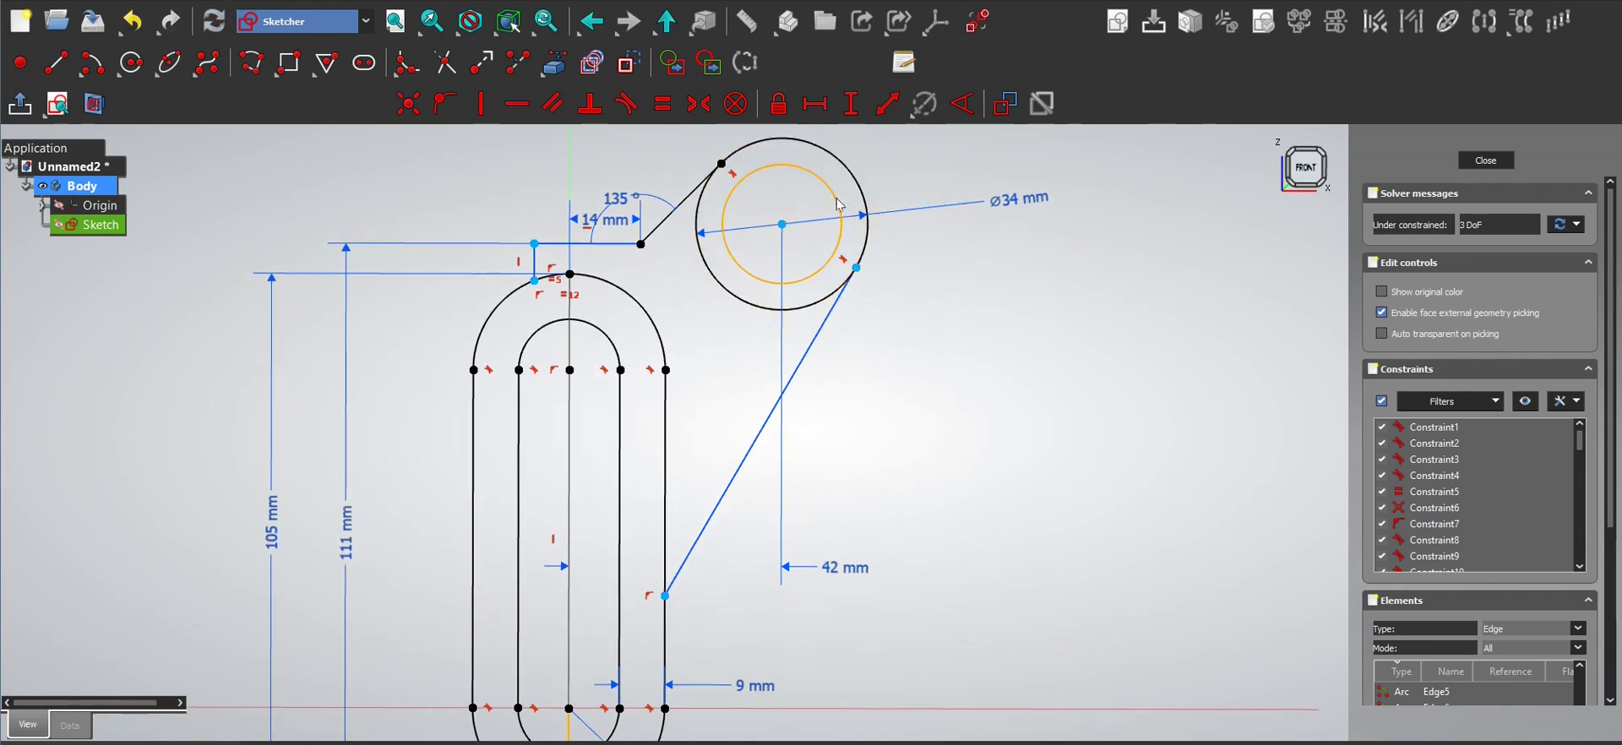
# - Set the diameter of the inner concentric circle to 22 mm
pyautogui.press('k')
pyautogui.press('o')
pyautogui.click(841, 209)
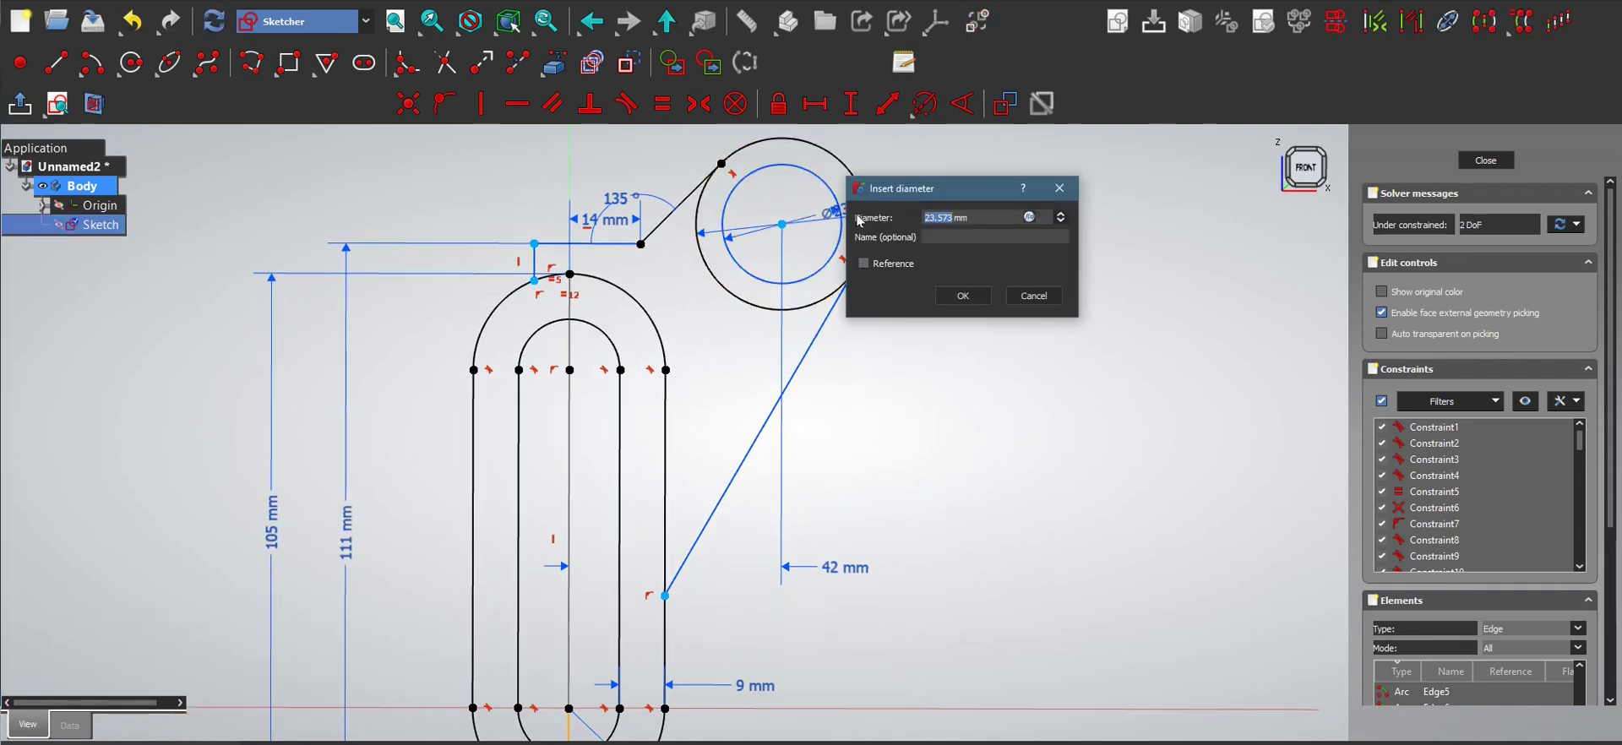
pyautogui.write('22')
pyautogui.press('Return')
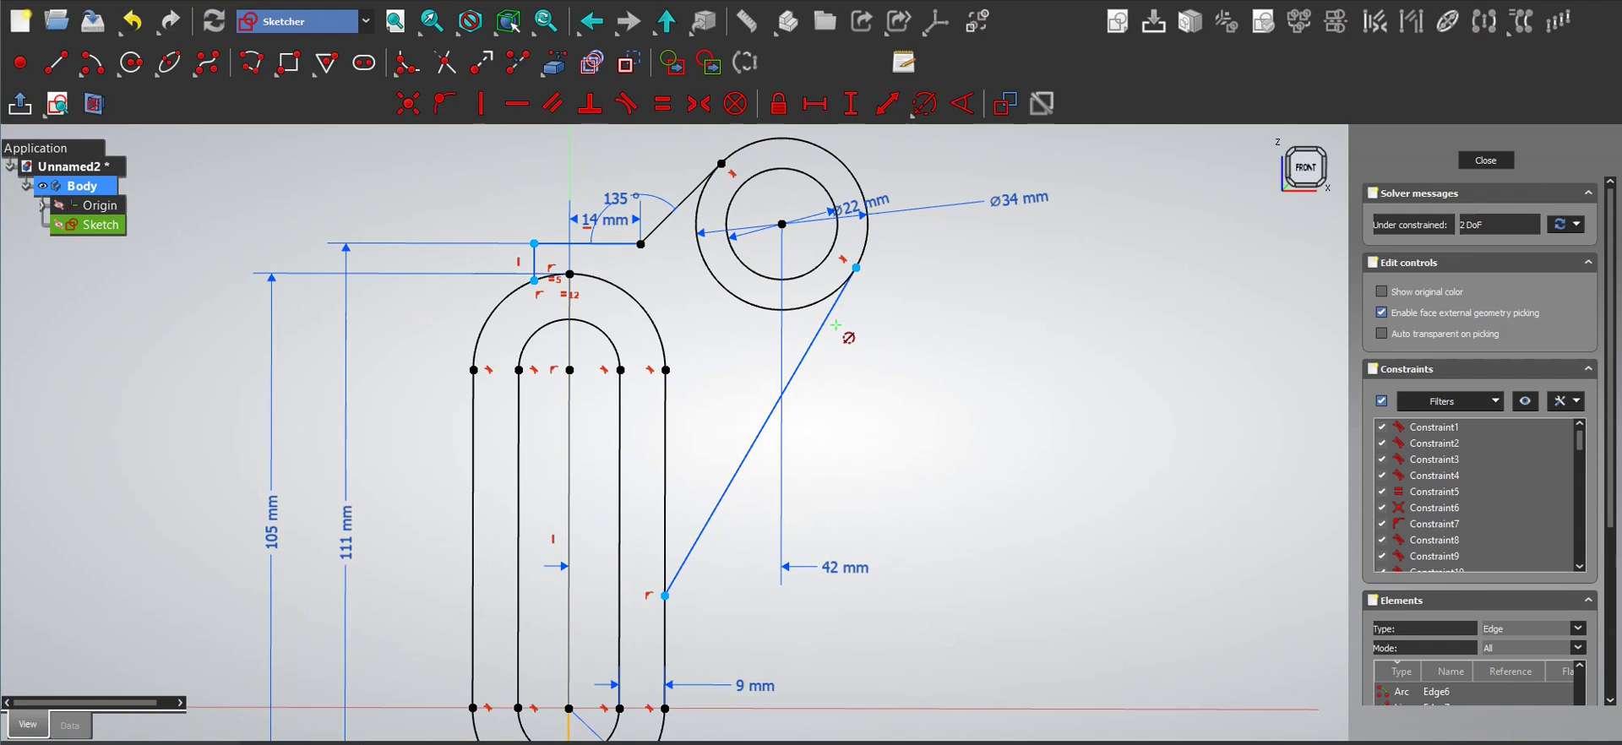
pyautogui.press('Escape')
# - Set the angle between the long slanted line and the outer slot's adjacent vertical side to 27°
pyautogui.click(782, 410)
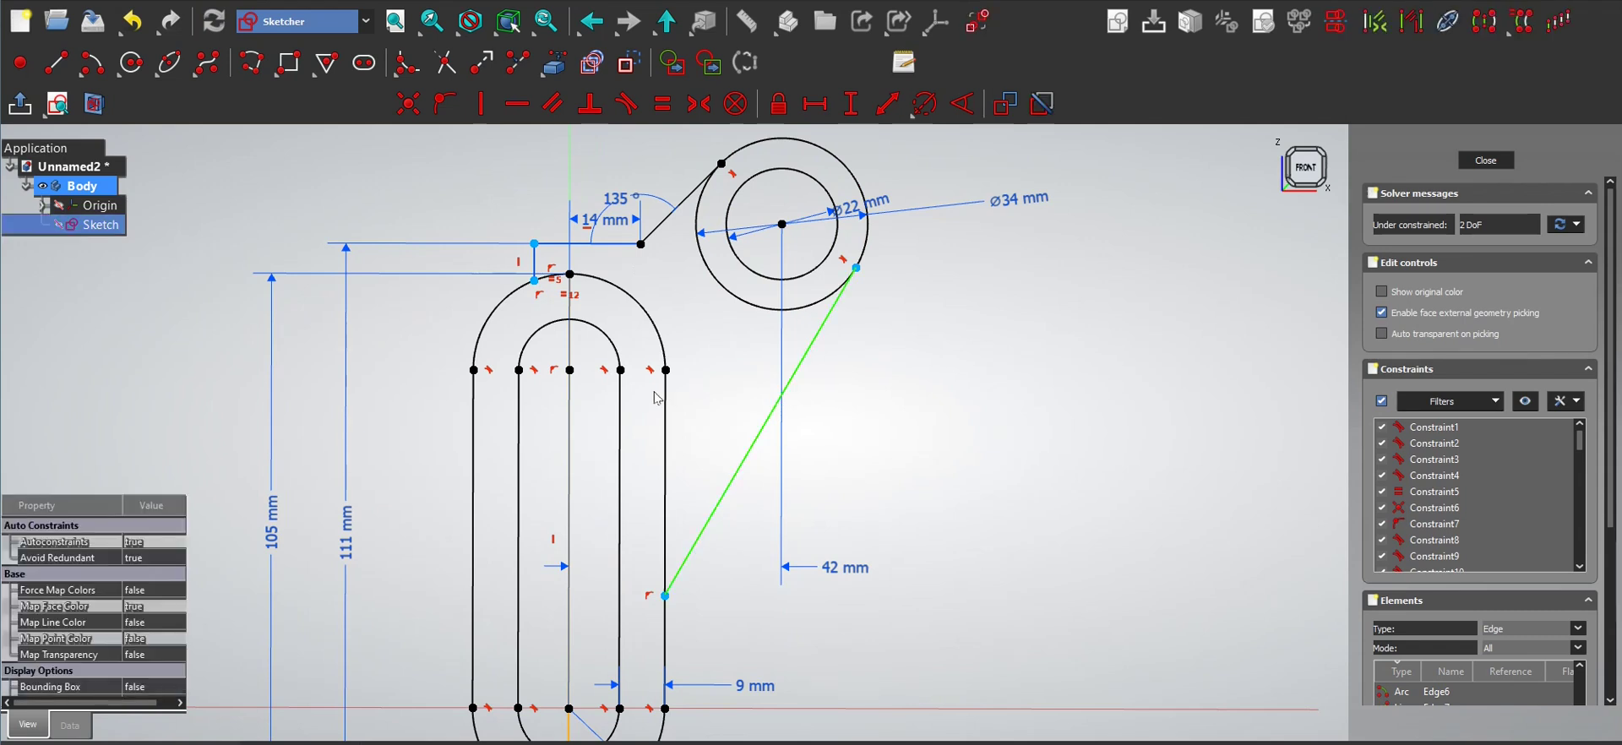
pyautogui.click(667, 401)
pyautogui.write('ka2')
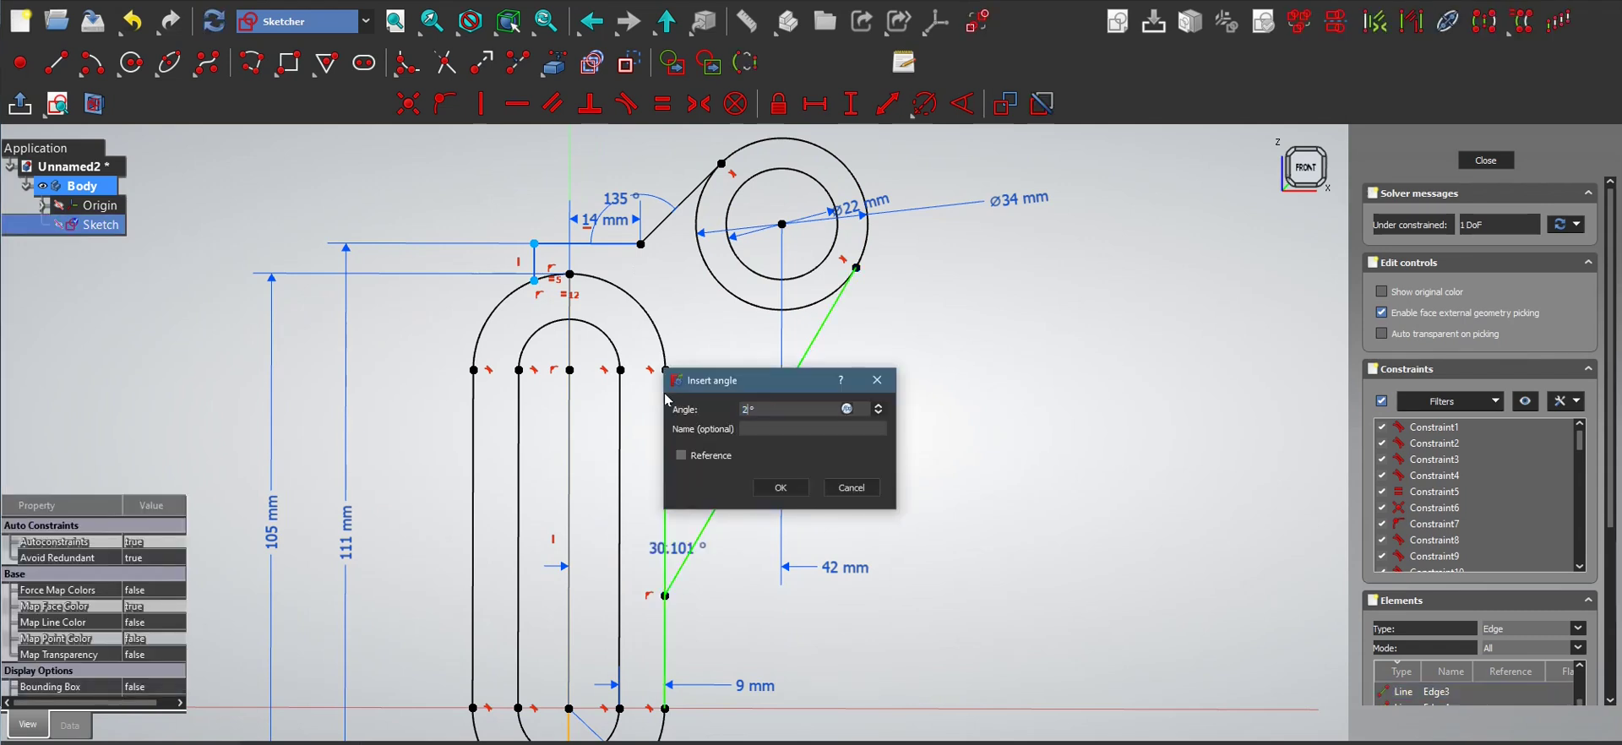
pyautogui.write('7')
pyautogui.press('Return')
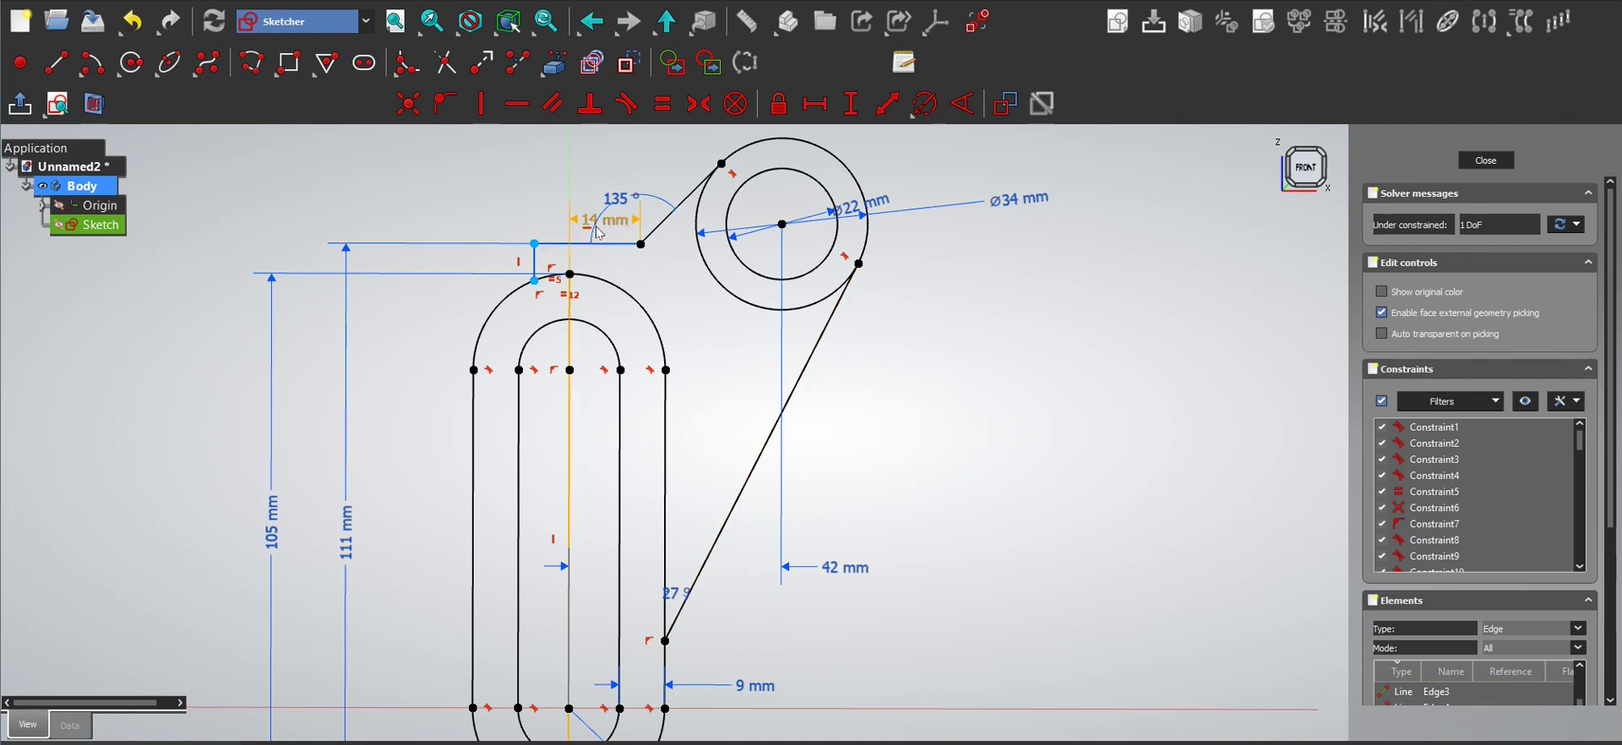
# - Set the horizontal distance from the free corner of the line above the slot to the vertical axis to 11 mm
pyautogui.moveTo(535, 244); pyautogui.dragTo(513, 250)
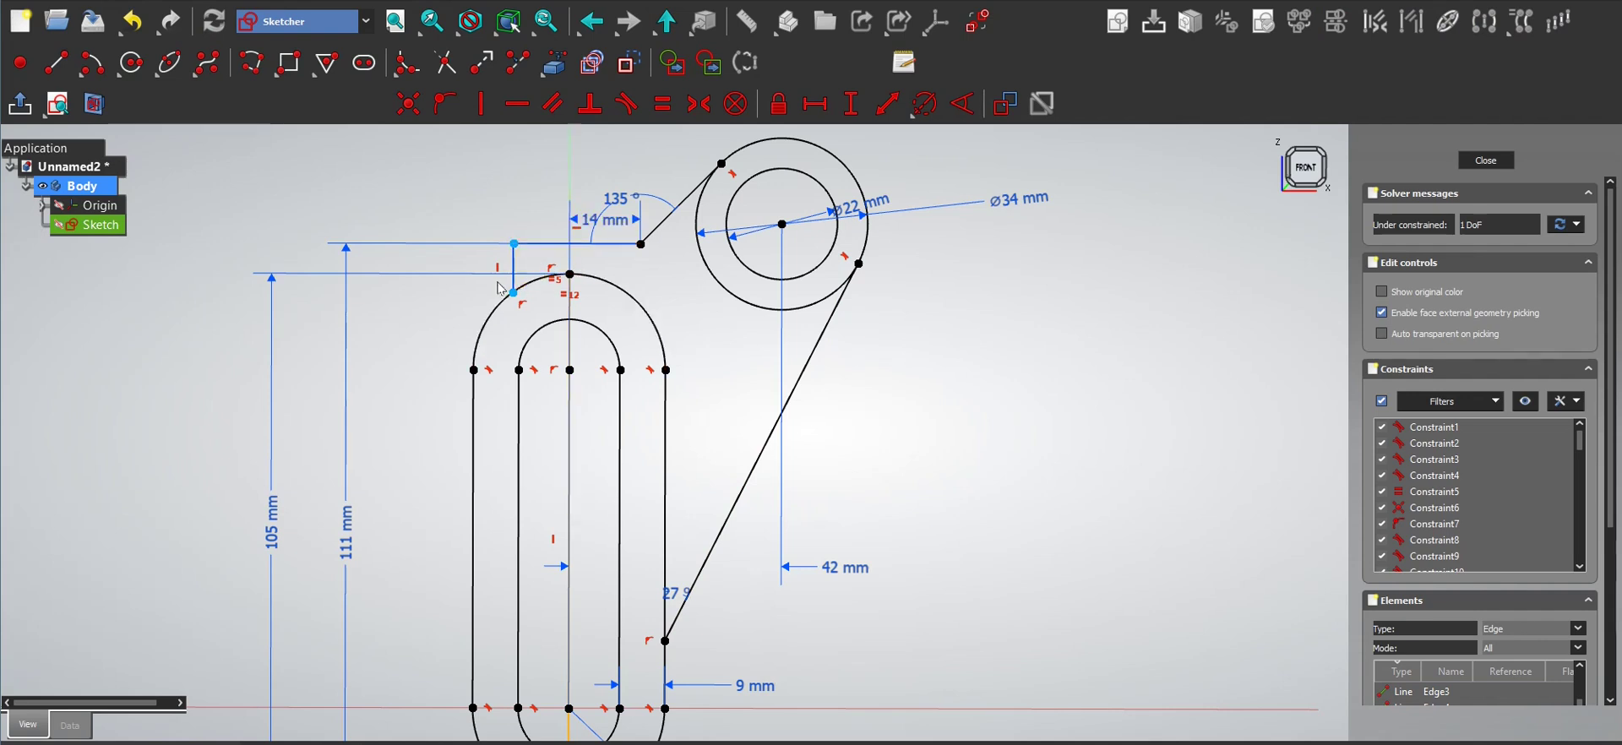
pyautogui.click(514, 243)
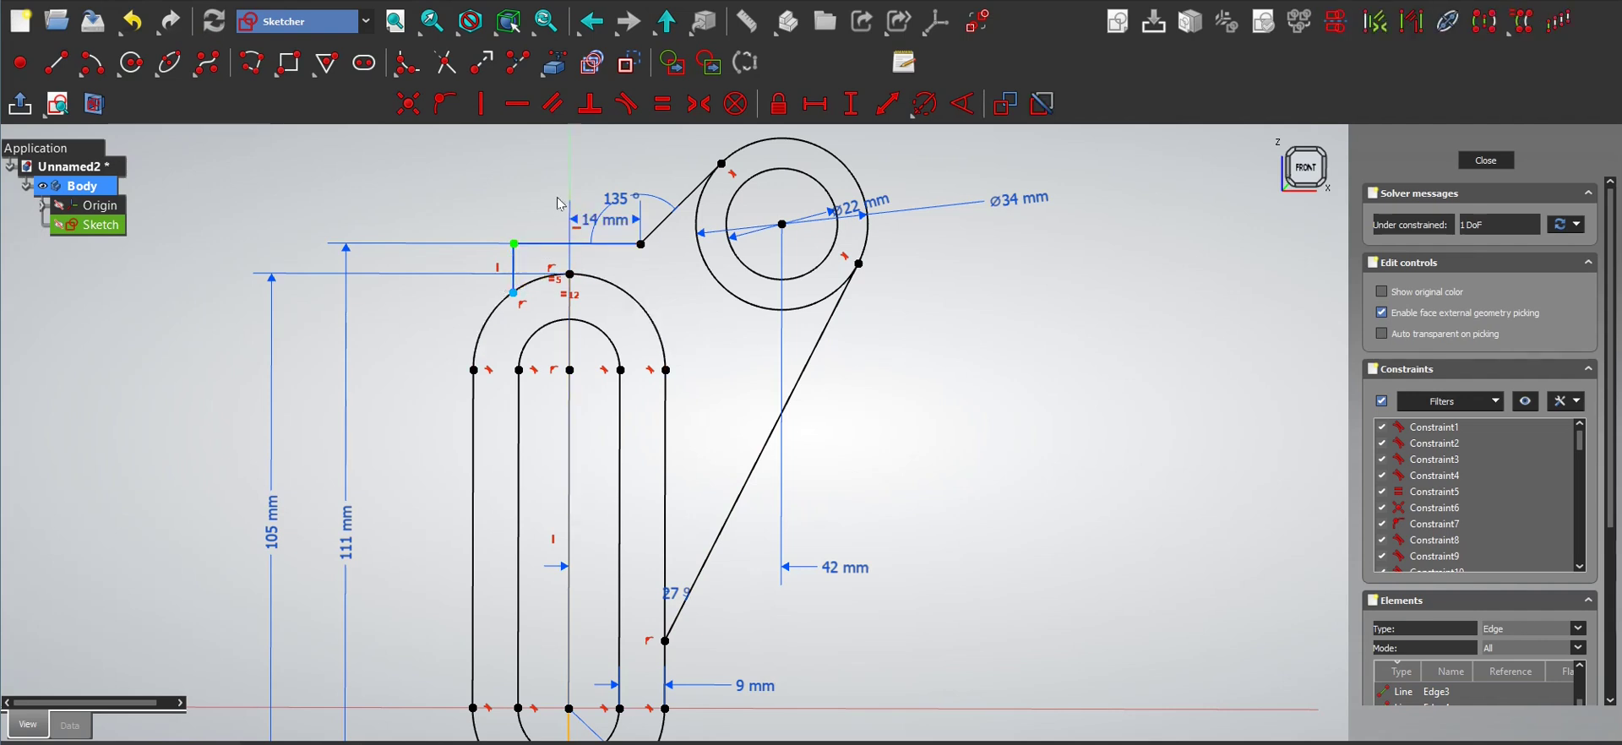
pyautogui.click(605, 246)
pyautogui.press('l')
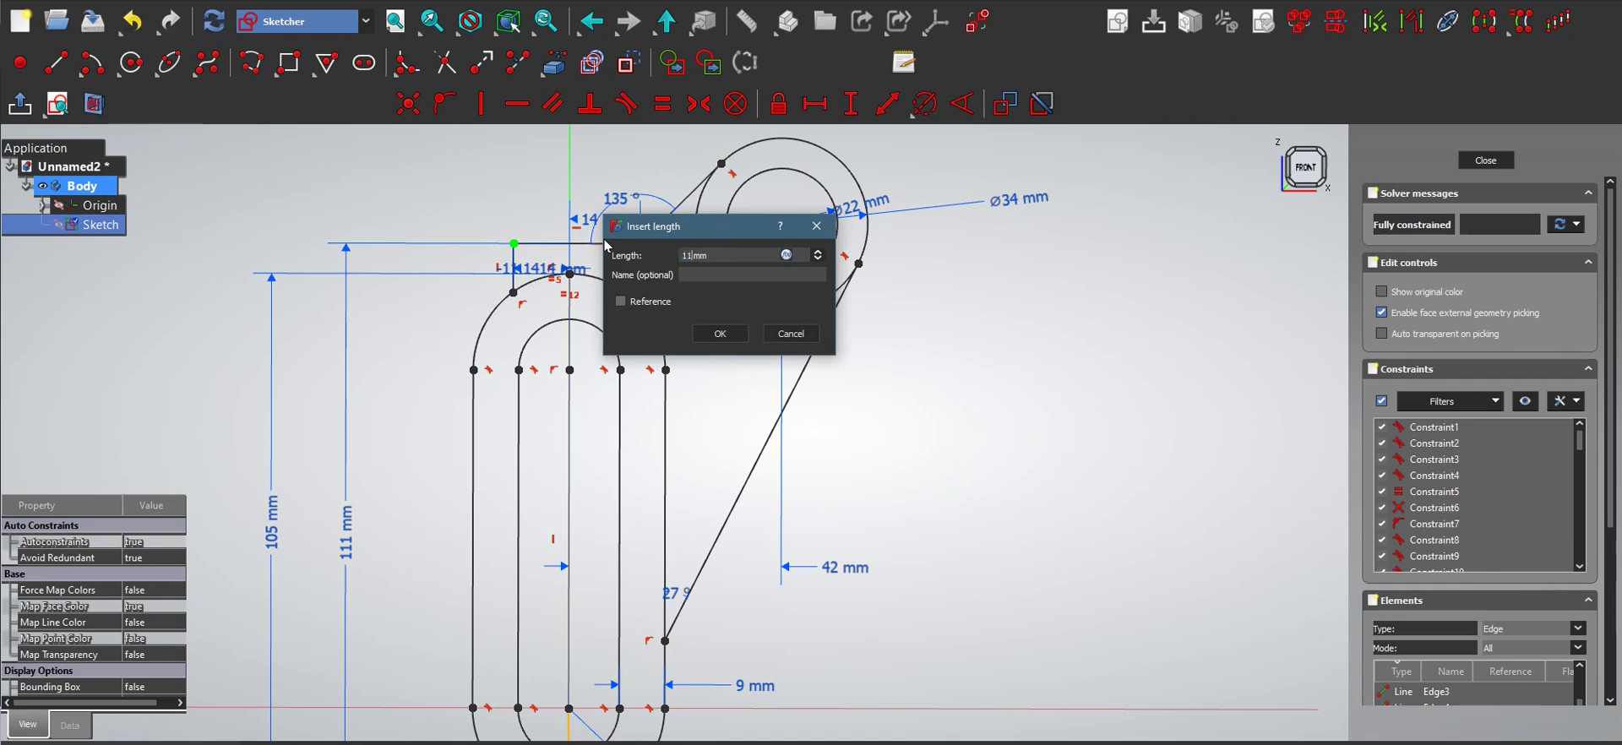
pyautogui.press('Escape')
pyautogui.click(514, 243)
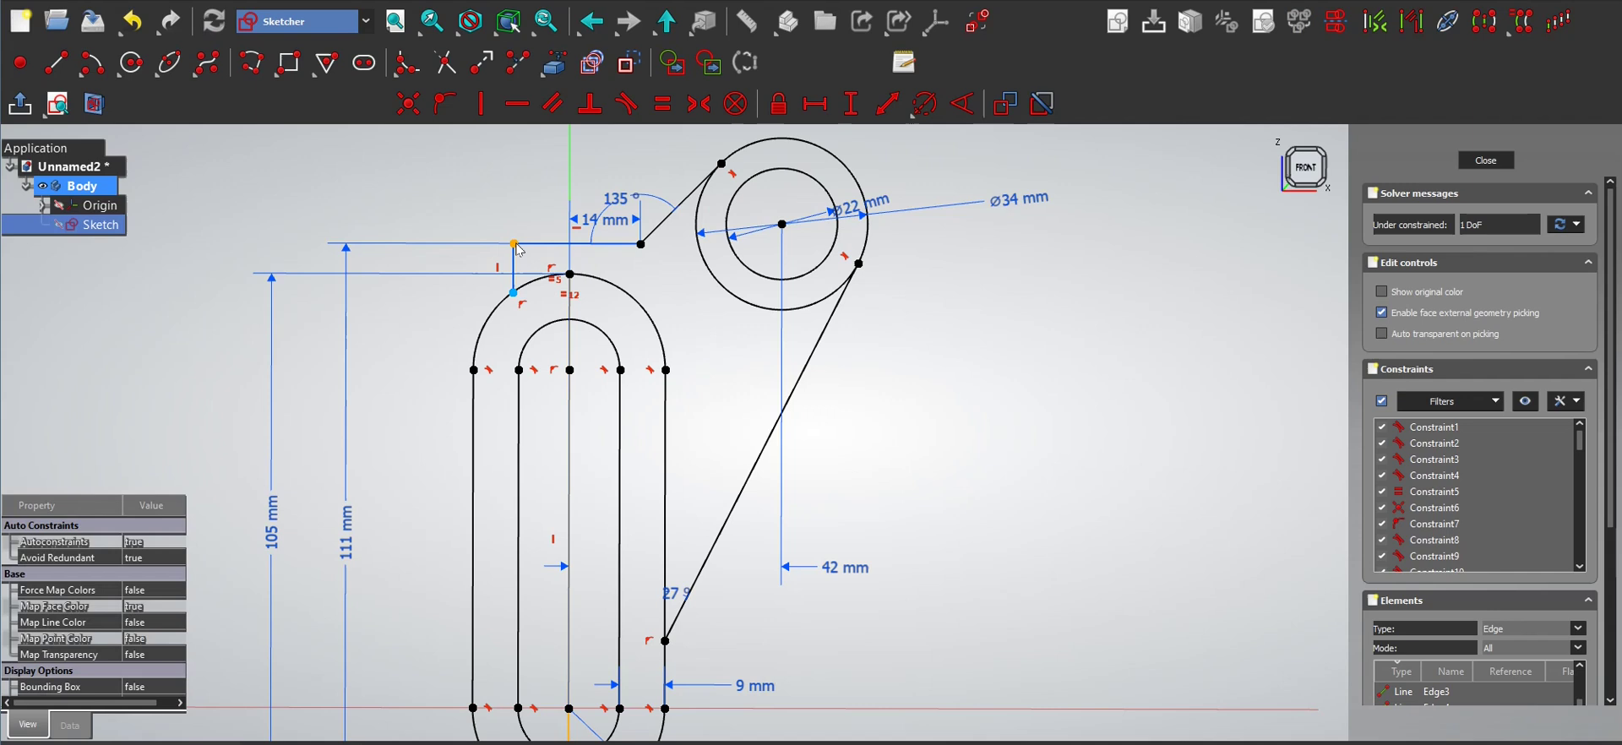
pyautogui.press('l')
pyautogui.press('Escape')
pyautogui.press('l')
pyautogui.press('Return')
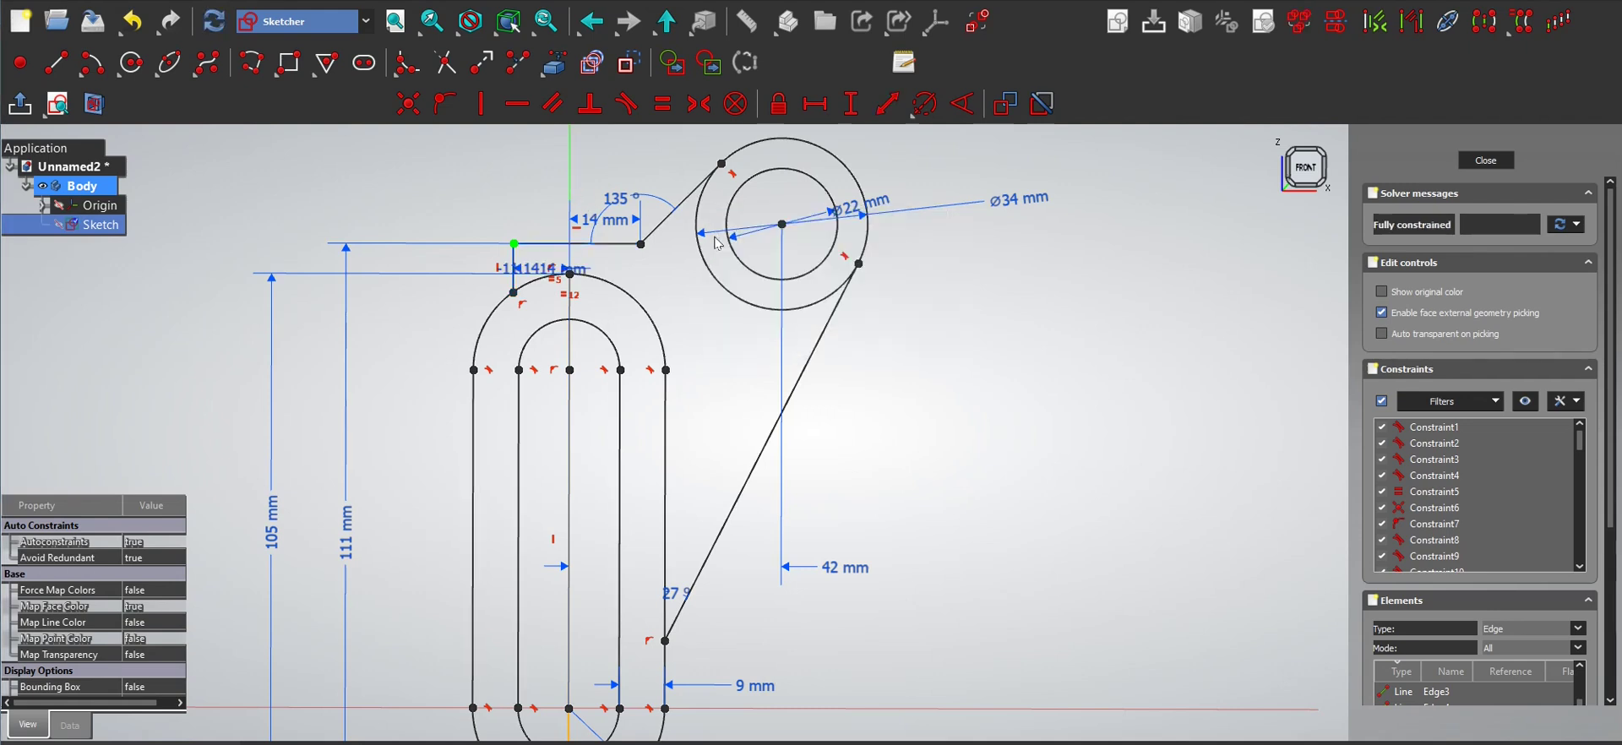
# - Move the 11 mm dimension clear of the geometry, above the horizontal line
pyautogui.rightClick(634, 262)
pyautogui.click(519, 203)
pyautogui.moveTo(533, 271); pyautogui.dragTo(482, 189)
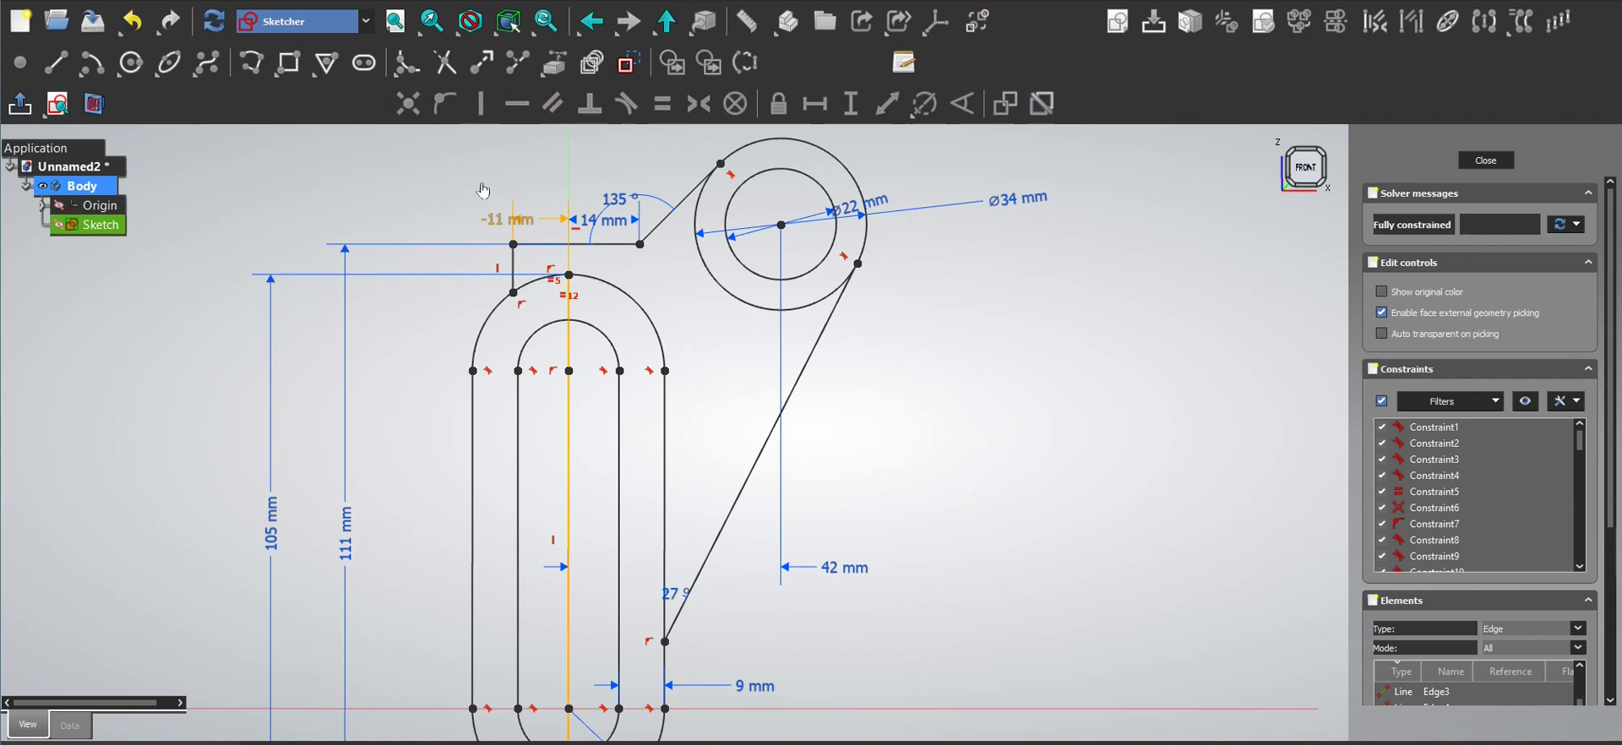
pyautogui.click(479, 188)
# - Draw a line from the outer slot arc to the 34 mm circle and make it parallel to the short slanted line
pyautogui.scroll(-2, 659, 289)
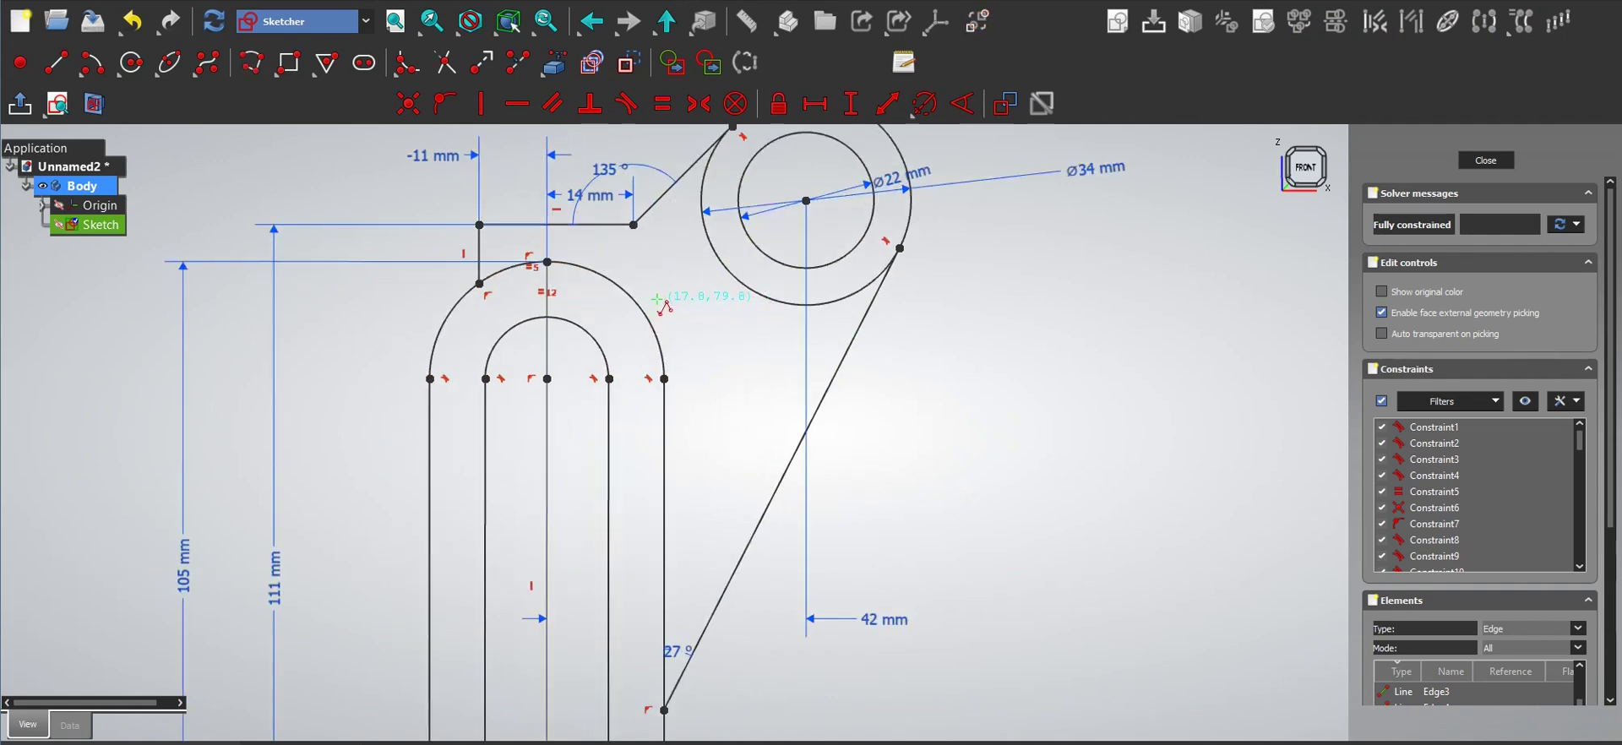
pyautogui.scroll(3, 660, 328)
pyautogui.click(644, 311)
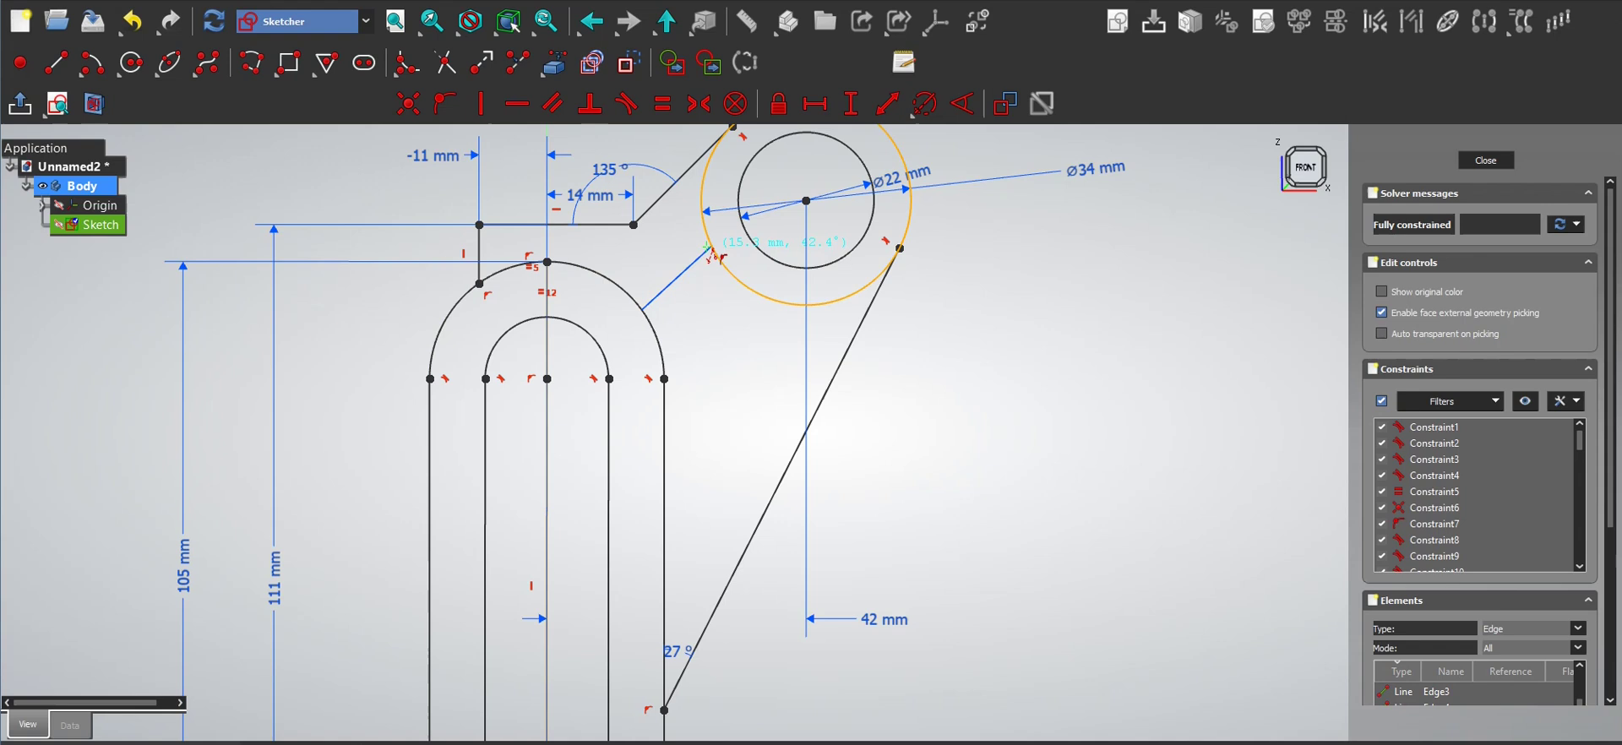
pyautogui.click(711, 254)
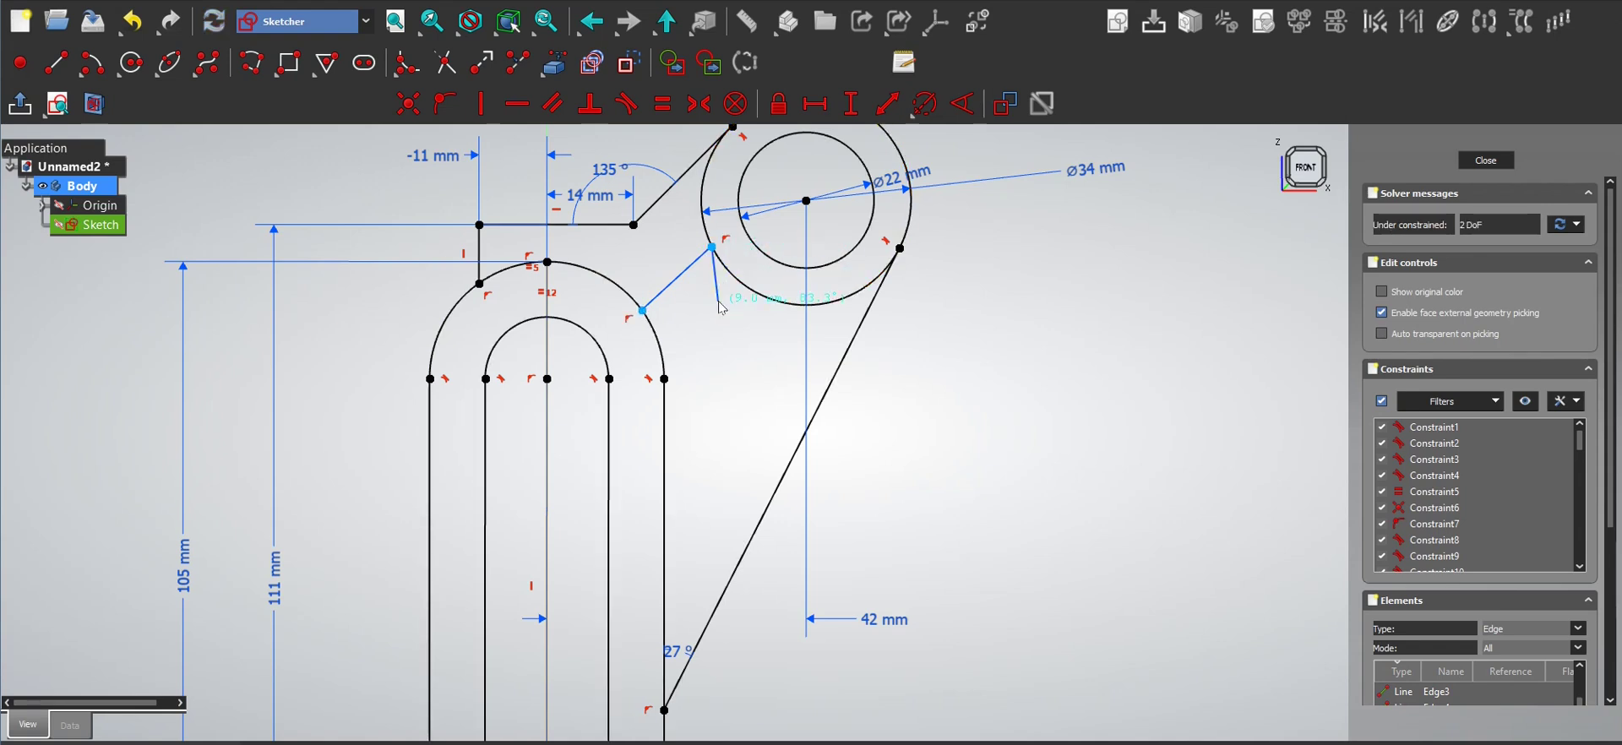
pyautogui.click(670, 189)
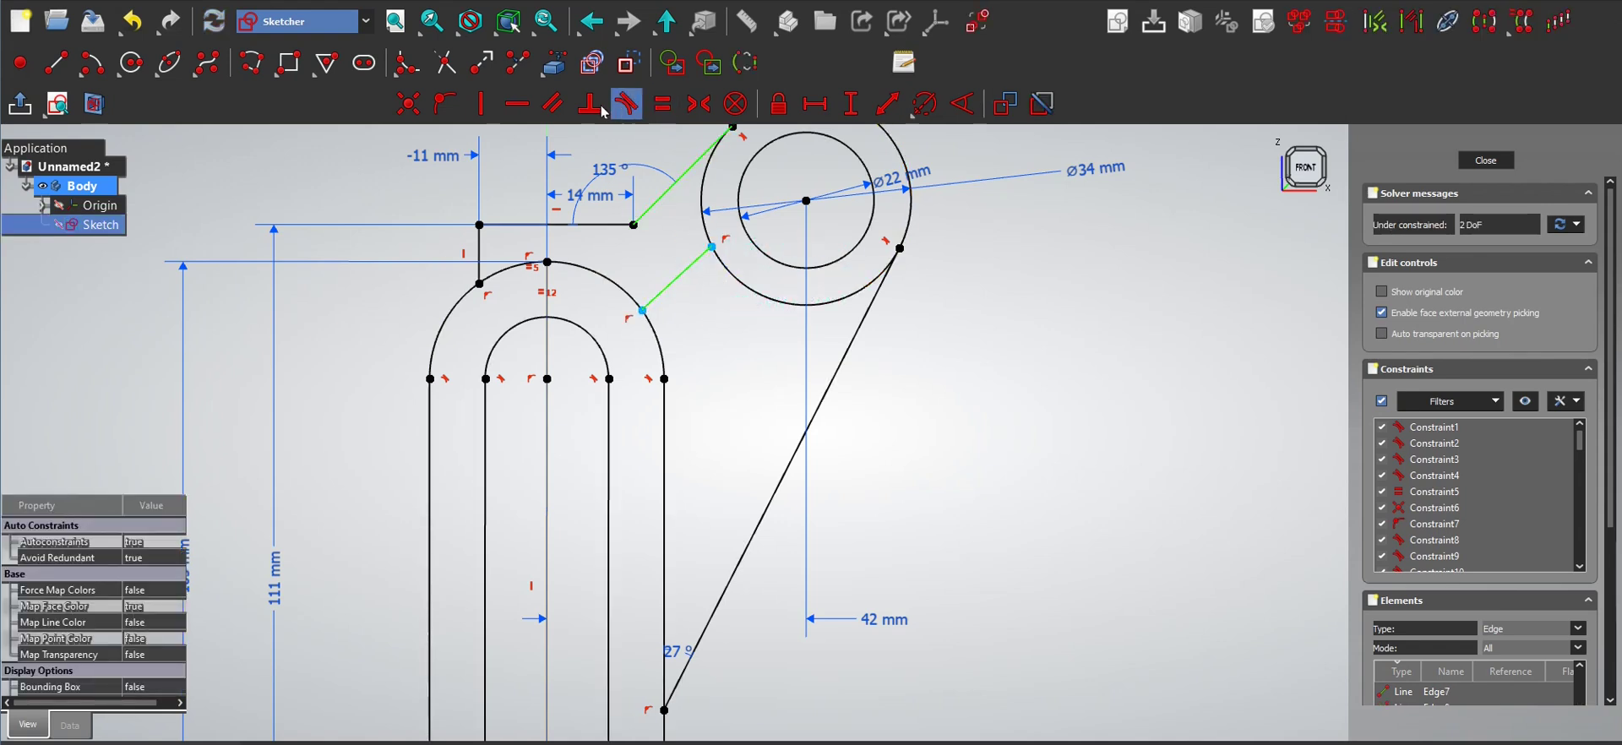
pyautogui.click(554, 103)
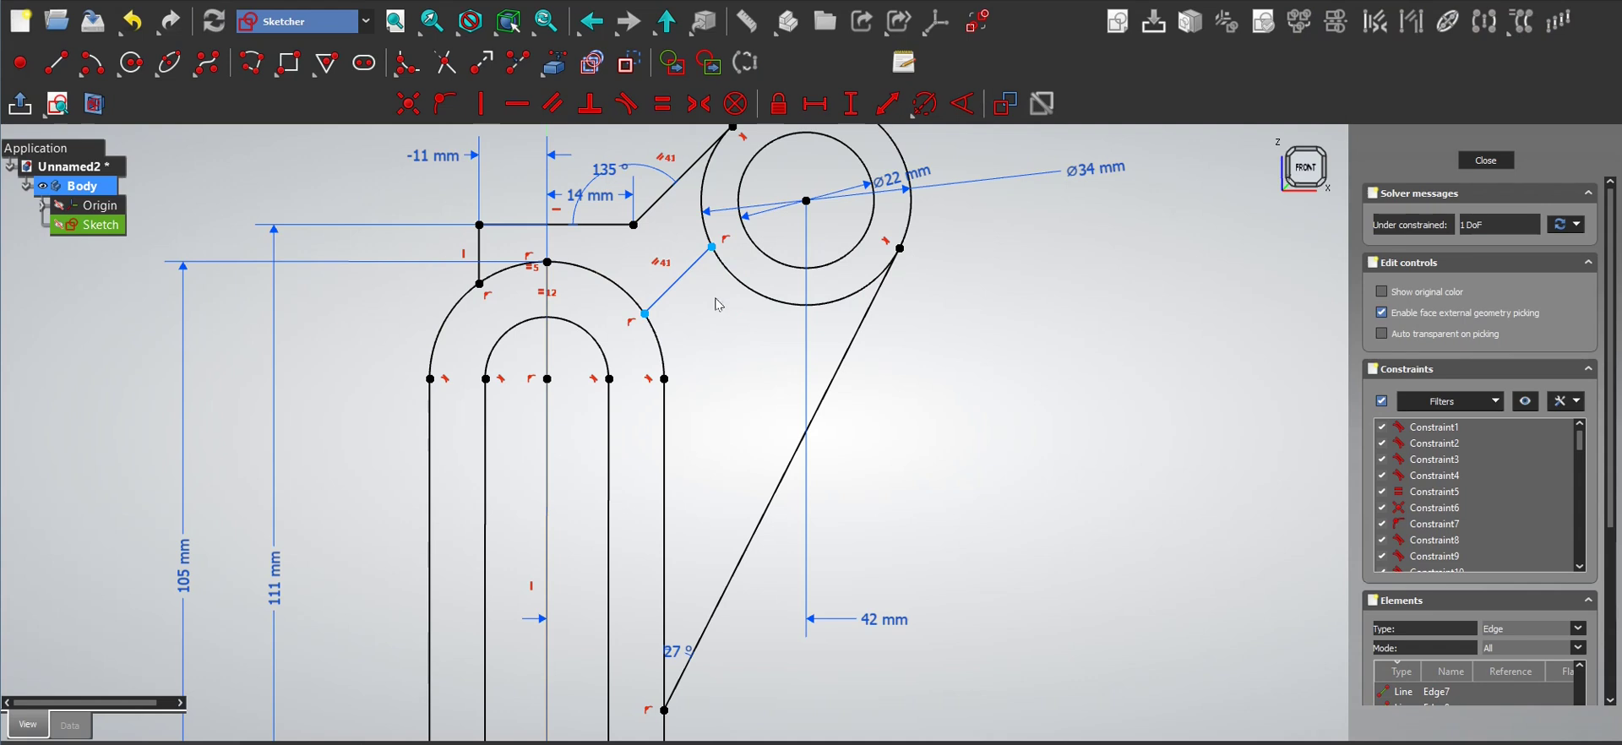
# - Set the distance from the short slanted line's lower endpoint to the parallel line to 12 mm and close the sketch
pyautogui.scroll(-2, 724, 302)
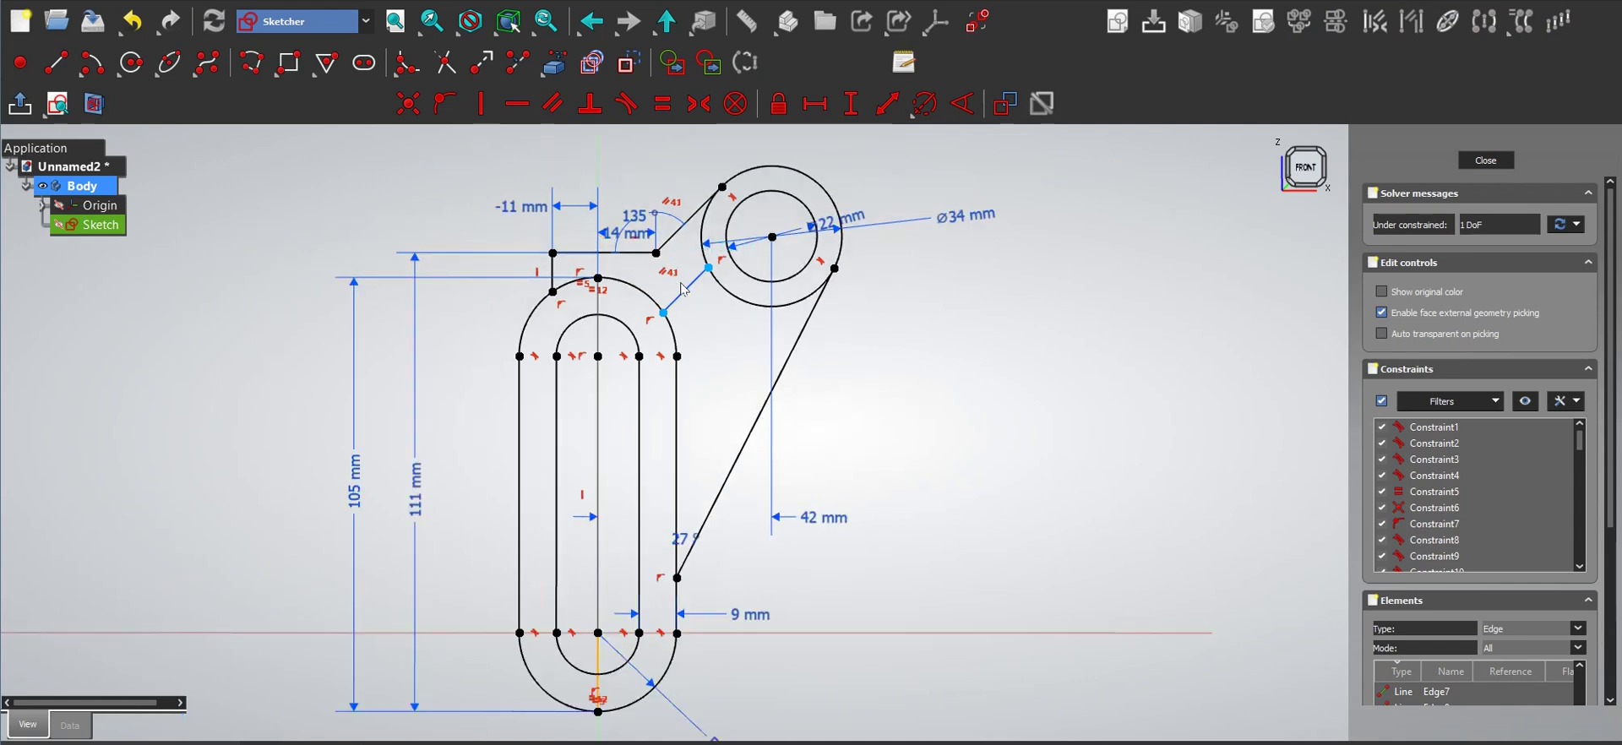
pyautogui.click(668, 243)
pyautogui.click(705, 331)
pyautogui.click(657, 253)
pyautogui.click(688, 289)
pyautogui.write('kd12')
pyautogui.press('Return')
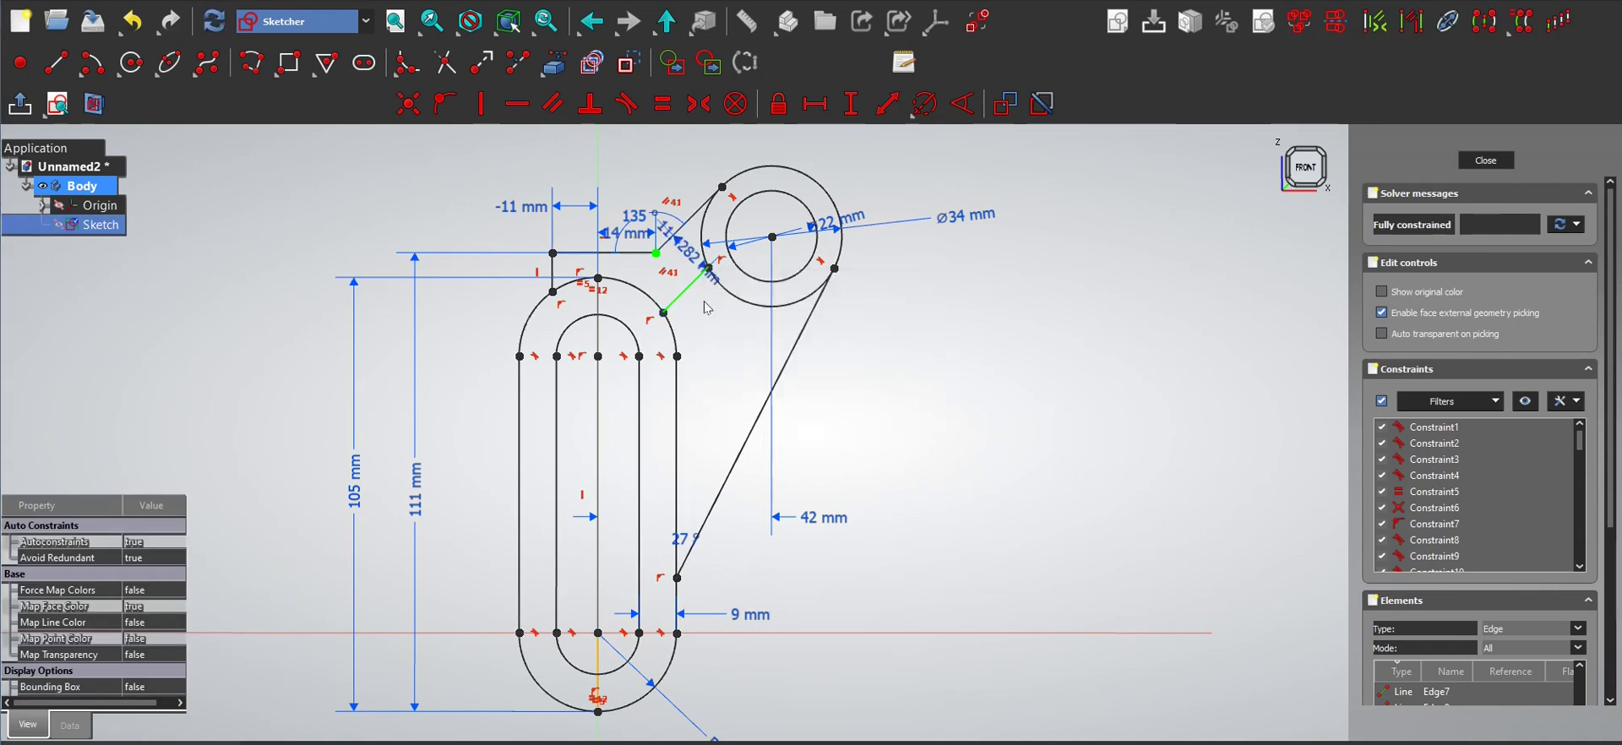
pyautogui.click(1488, 160)
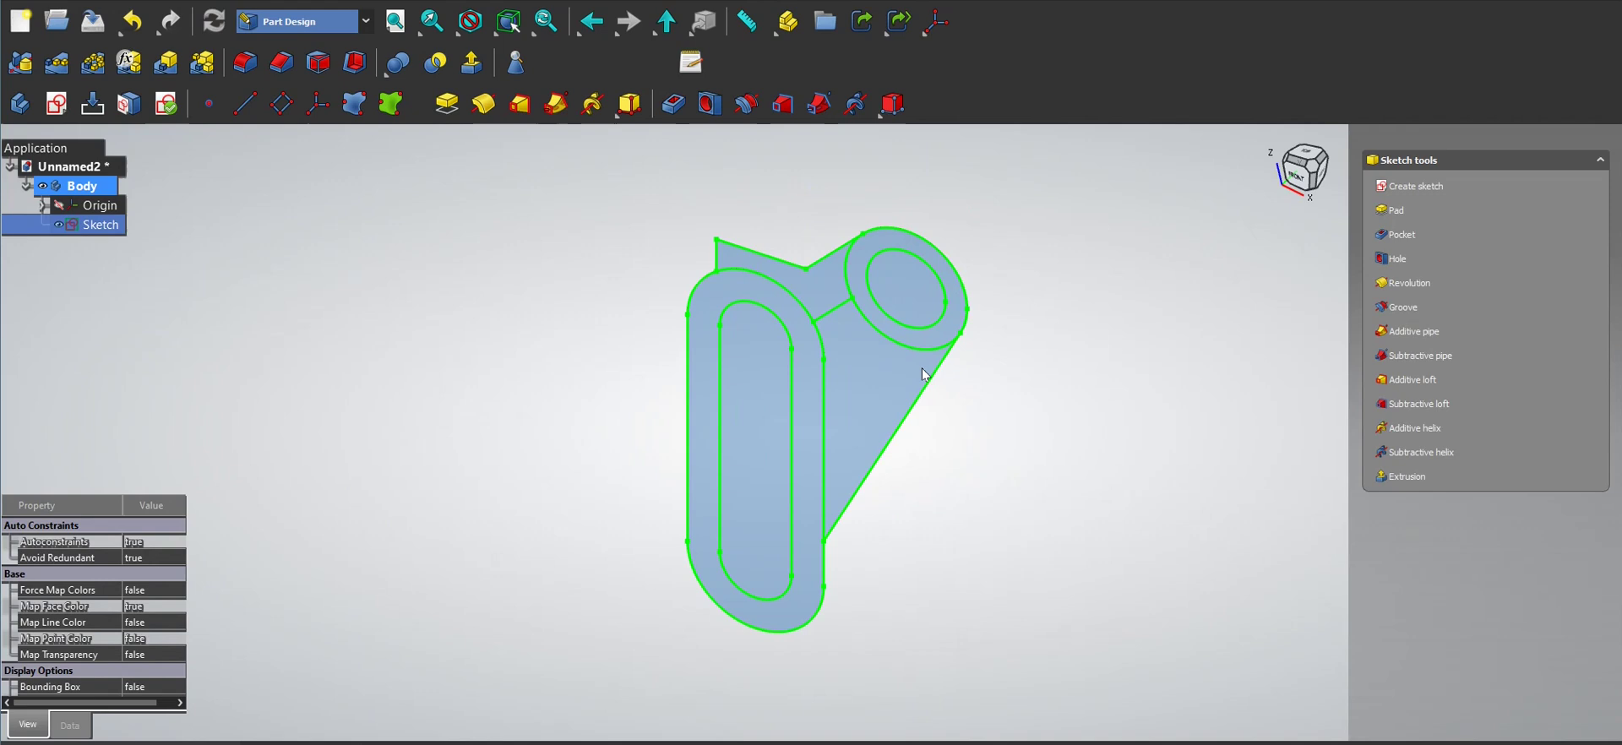
# - Switch to the drawing in ShareX and examine the symmetric depth in the top view, marking it with temporary arrows
pyautogui.moveTo(1621, 279)
pyautogui.mouseDown()
pyautogui.moveTo(928, 111)
pyautogui.moveTo(797, 48)
pyautogui.mouseUp()
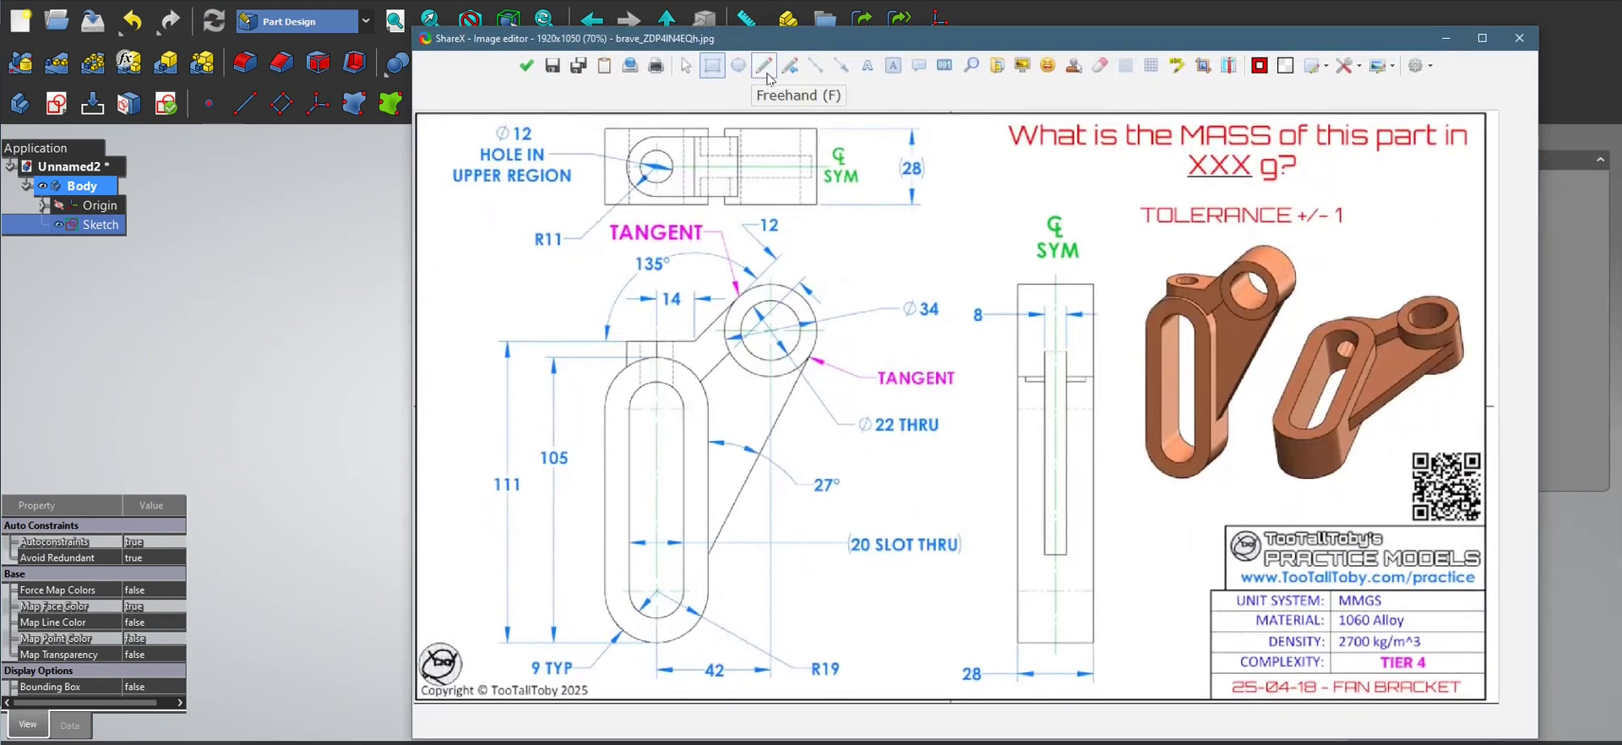
pyautogui.click(841, 65)
pyautogui.moveTo(781, 160)
pyautogui.mouseDown()
pyautogui.moveTo(781, 133)
pyautogui.moveTo(770, 204)
pyautogui.mouseUp()
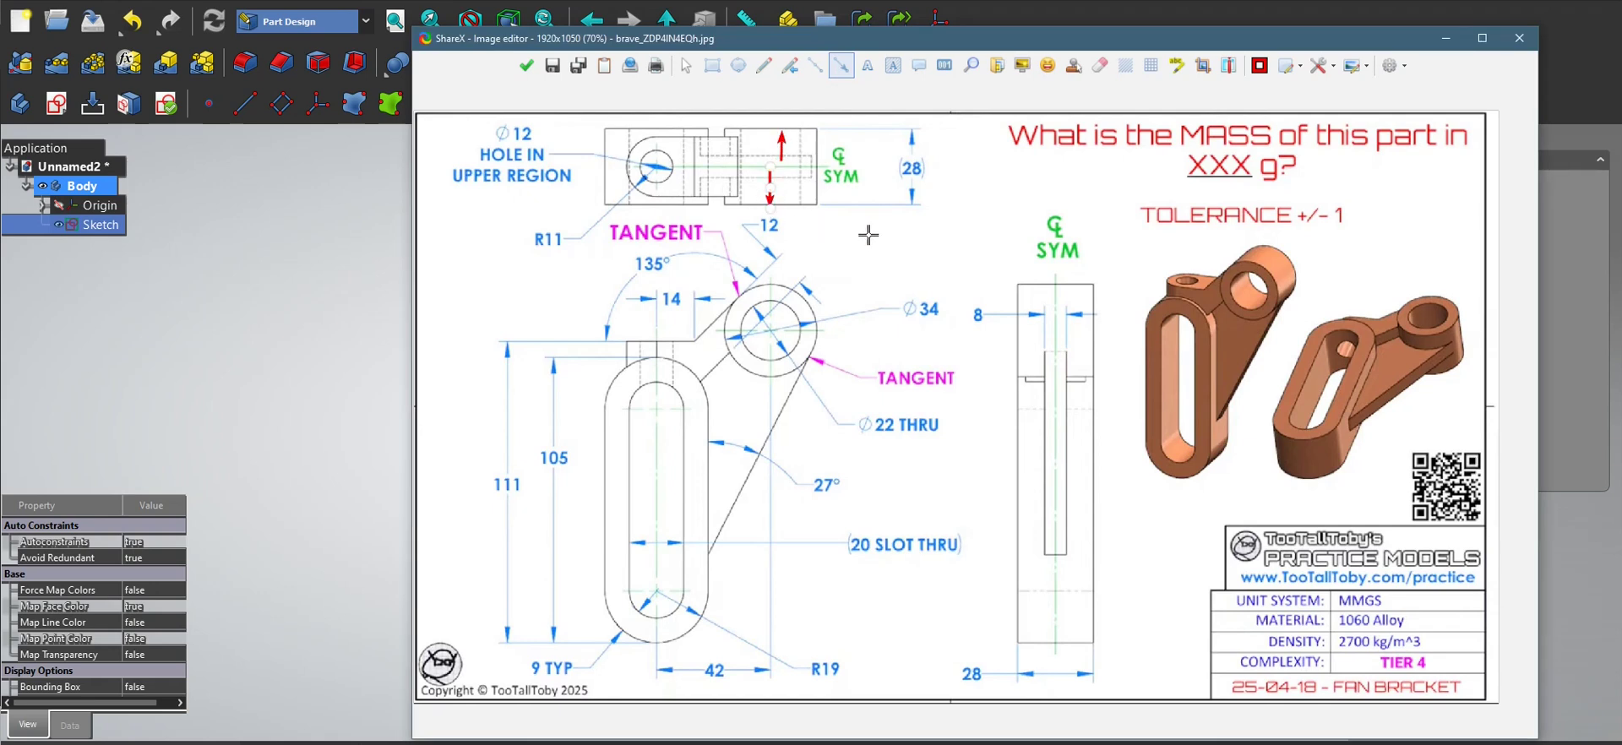
pyautogui.hotkey('ctrl', 'z')
pyautogui.hotkey('ctrl', 'z')
pyautogui.moveTo(873, 42); pyautogui.dragTo(1621, 76)
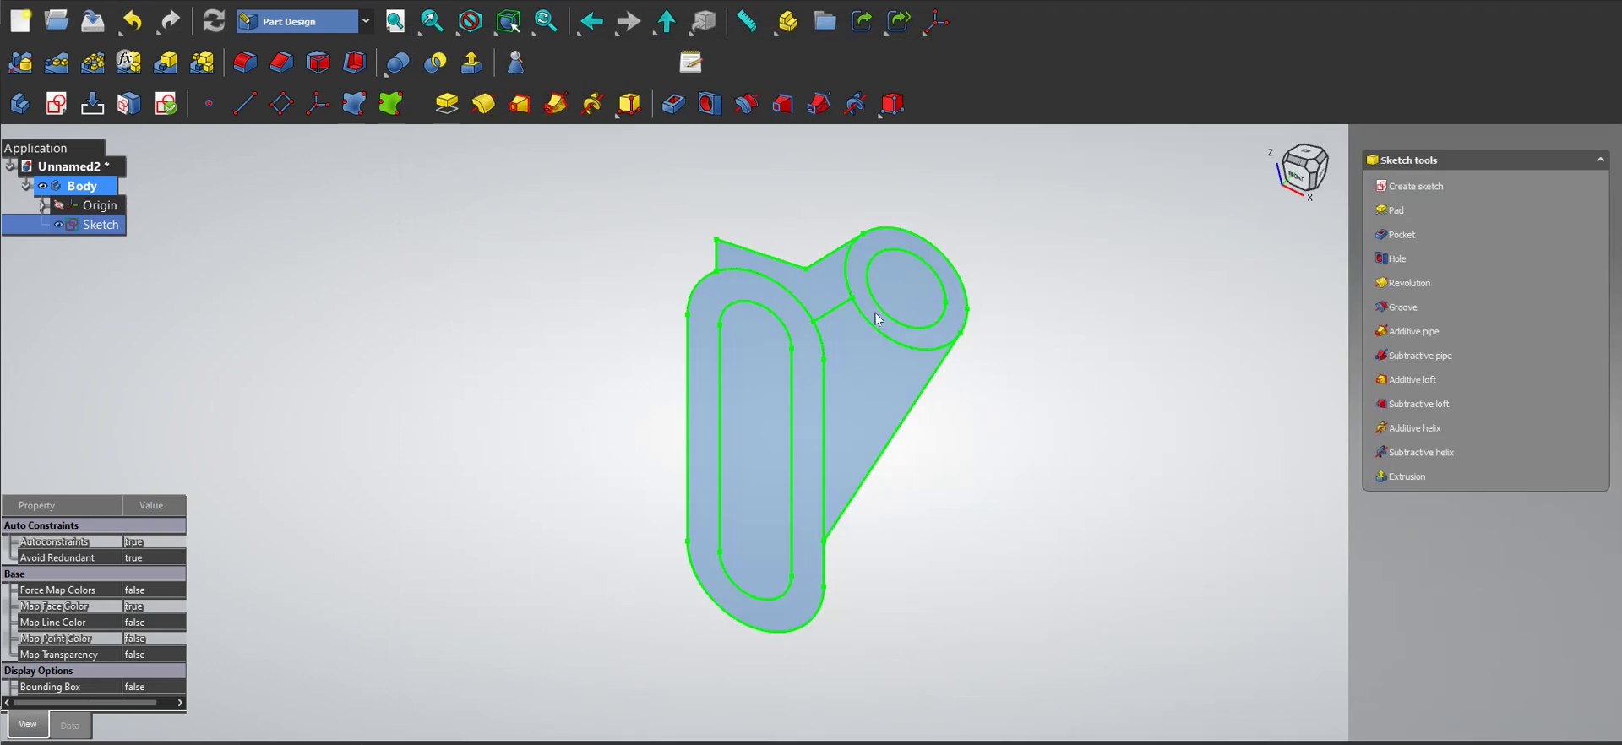
pyautogui.scroll(2, 717, 299)
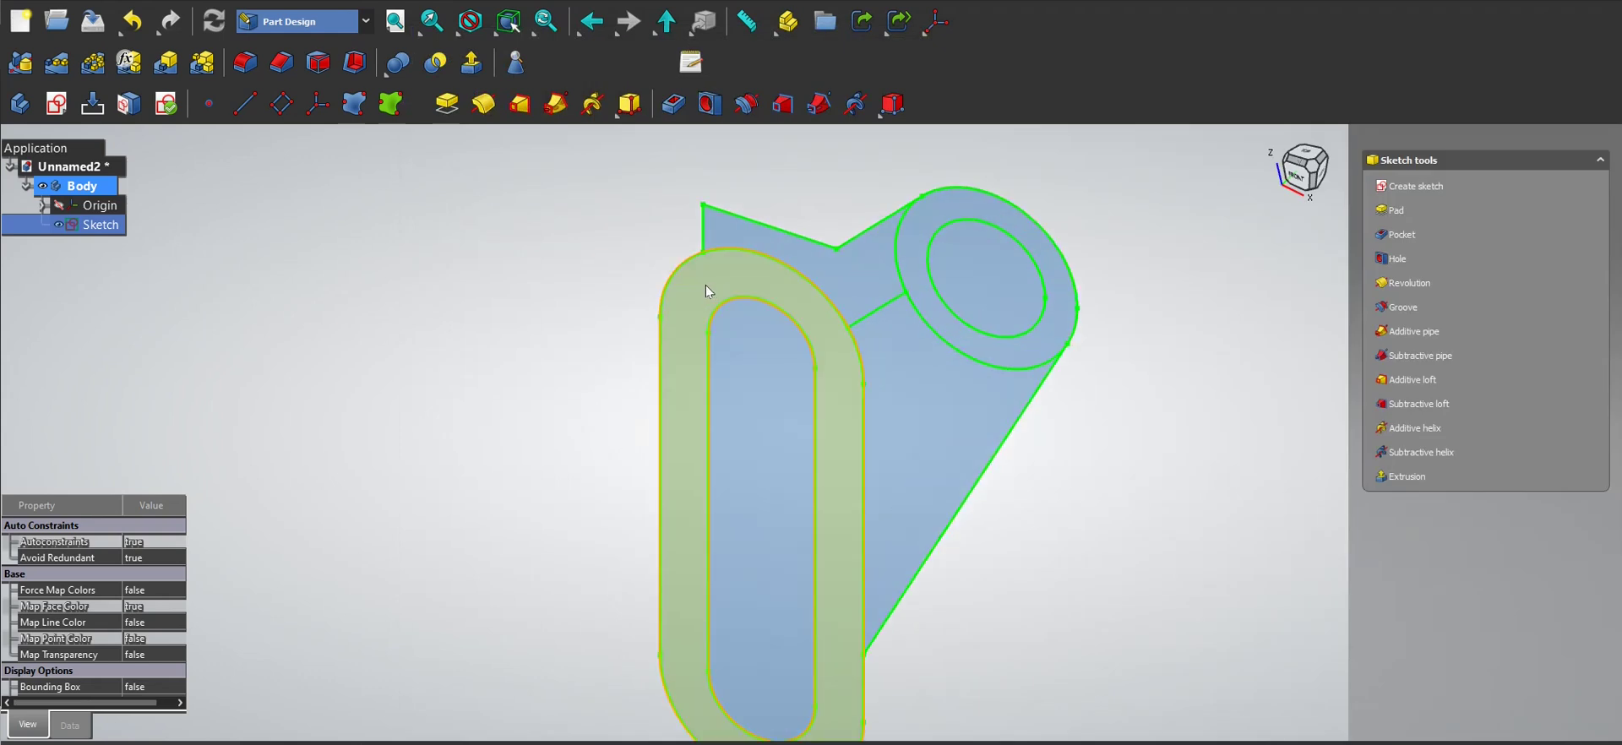
pyautogui.click(698, 285)
pyautogui.keyDown('ctrl'); pyautogui.click(916, 232); pyautogui.keyUp('ctrl')
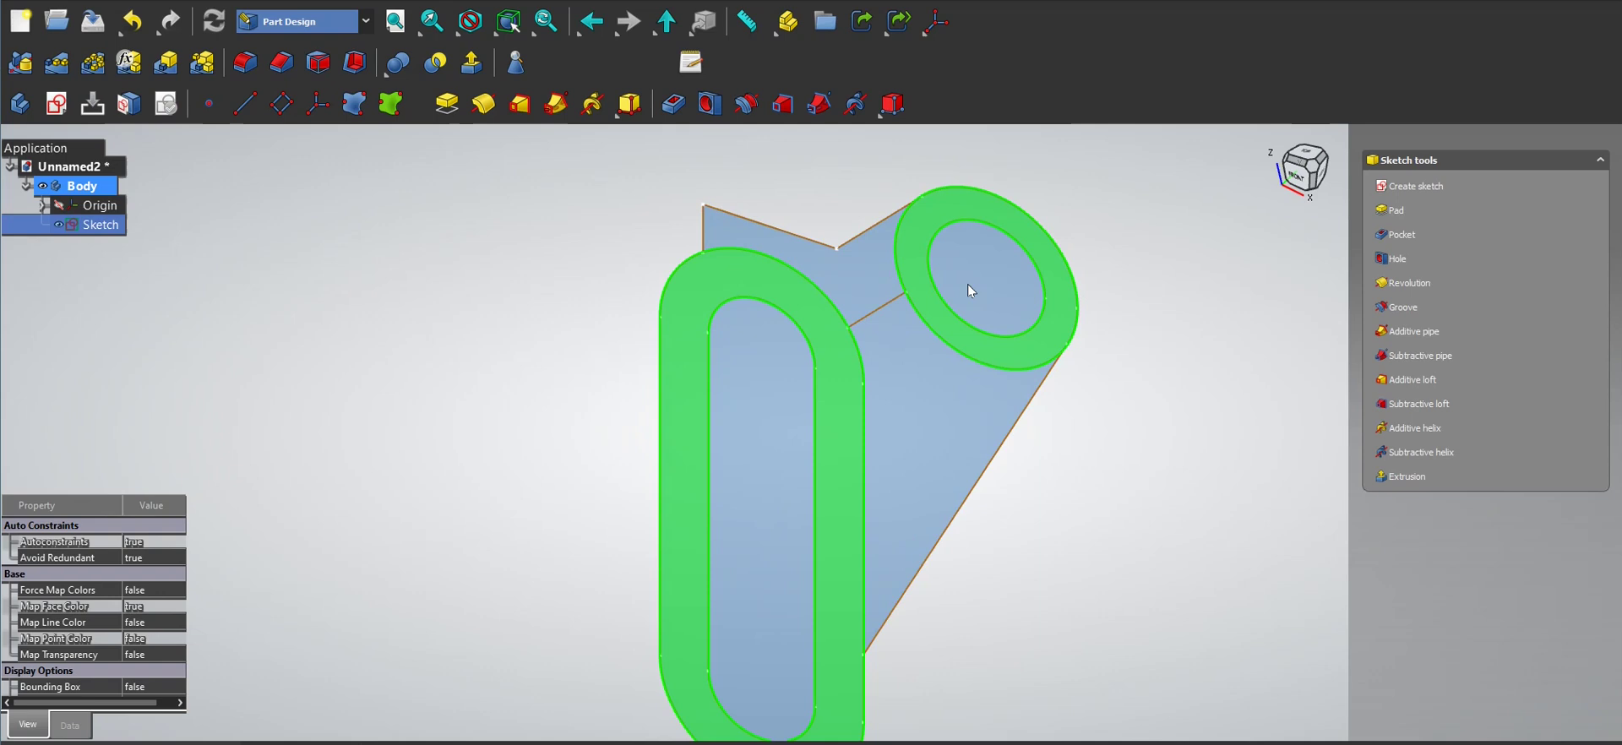
pyautogui.click(752, 175)
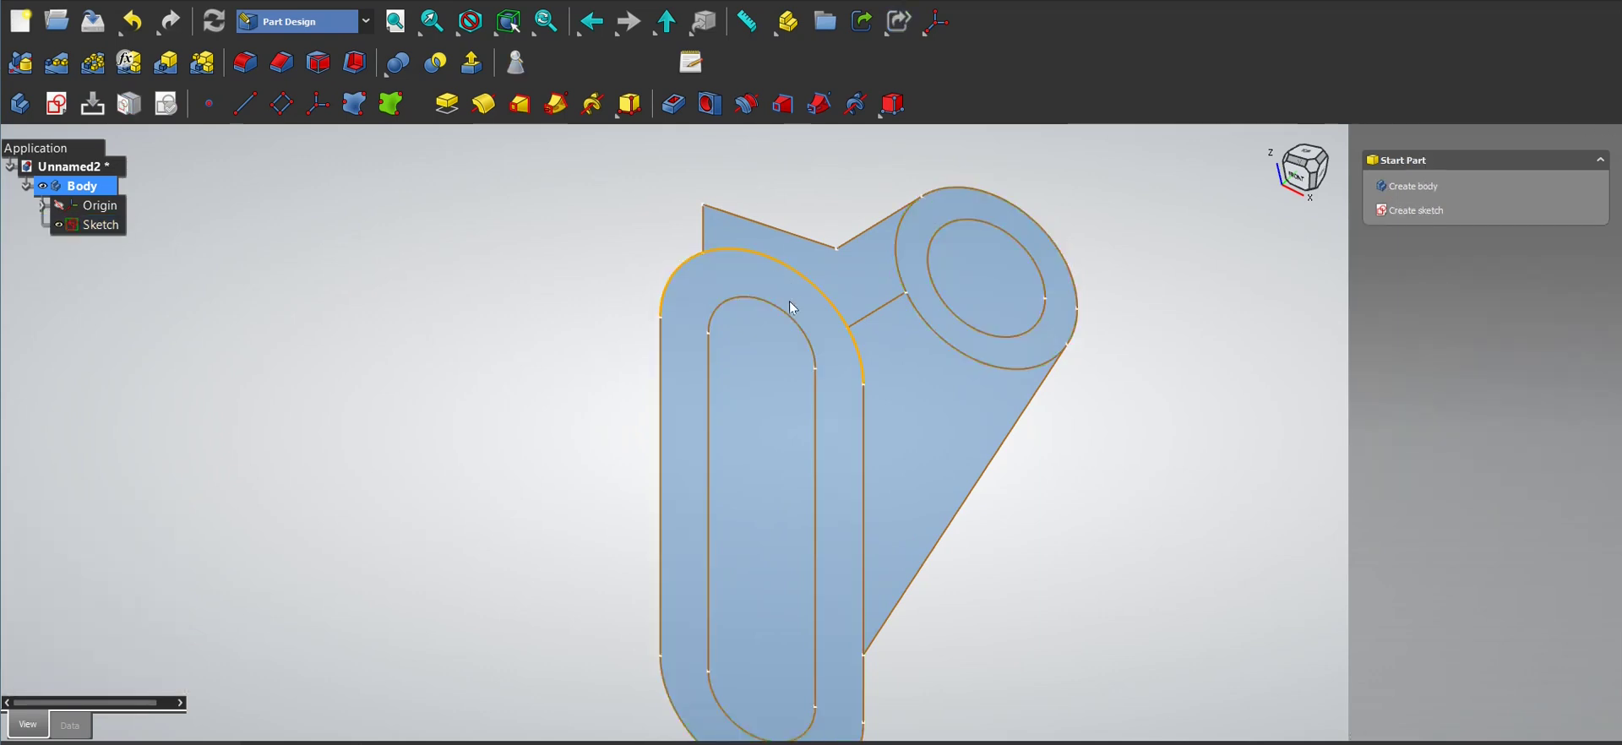
# - Pad the slot ring and the boss ring together by 28 mm, symmetric to the sketch plane
pyautogui.click(743, 277)
pyautogui.keyDown('ctrl'); pyautogui.click(930, 213); pyautogui.keyUp('ctrl')
pyautogui.click(1394, 211)
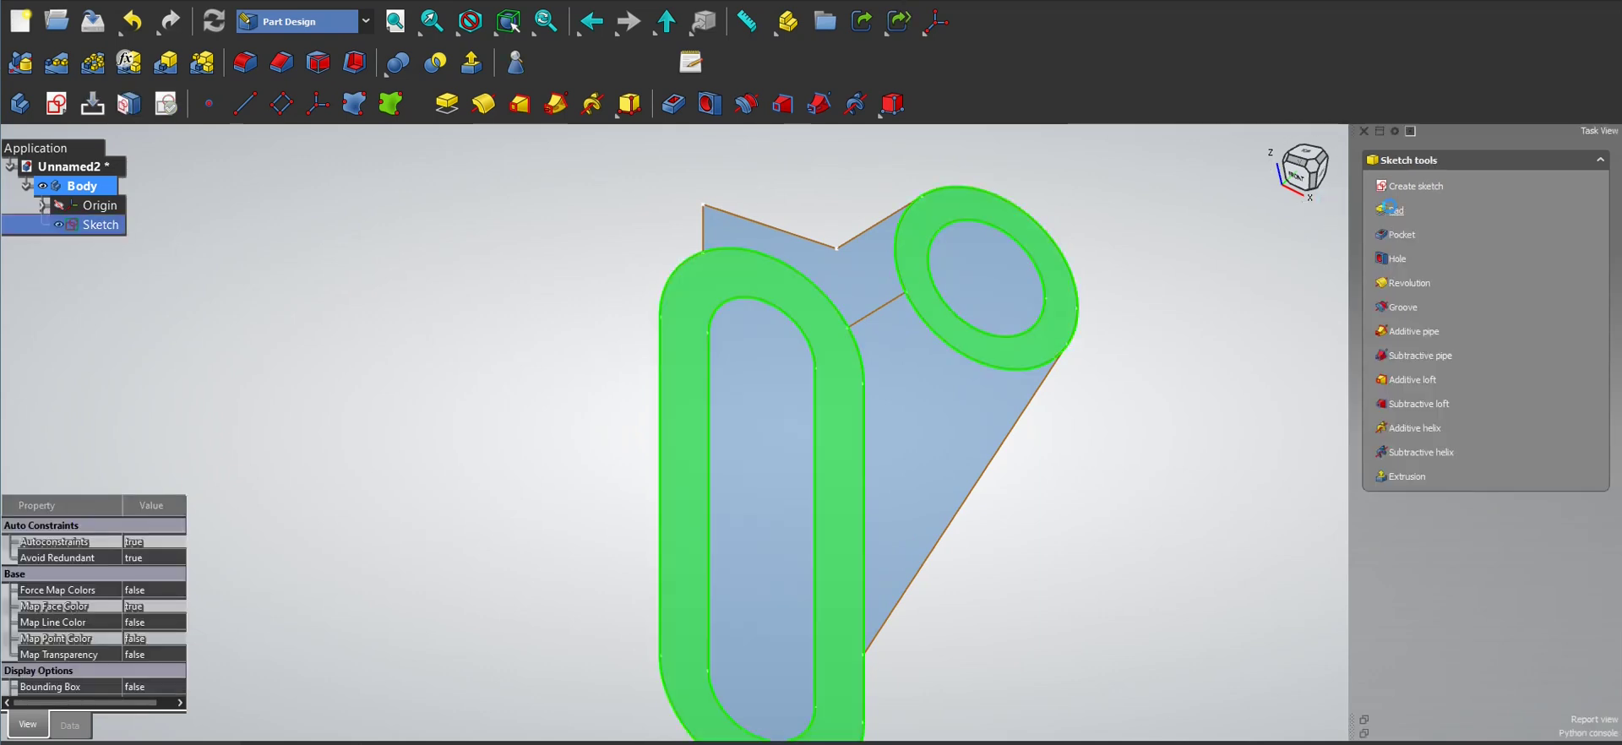
pyautogui.click(1445, 407)
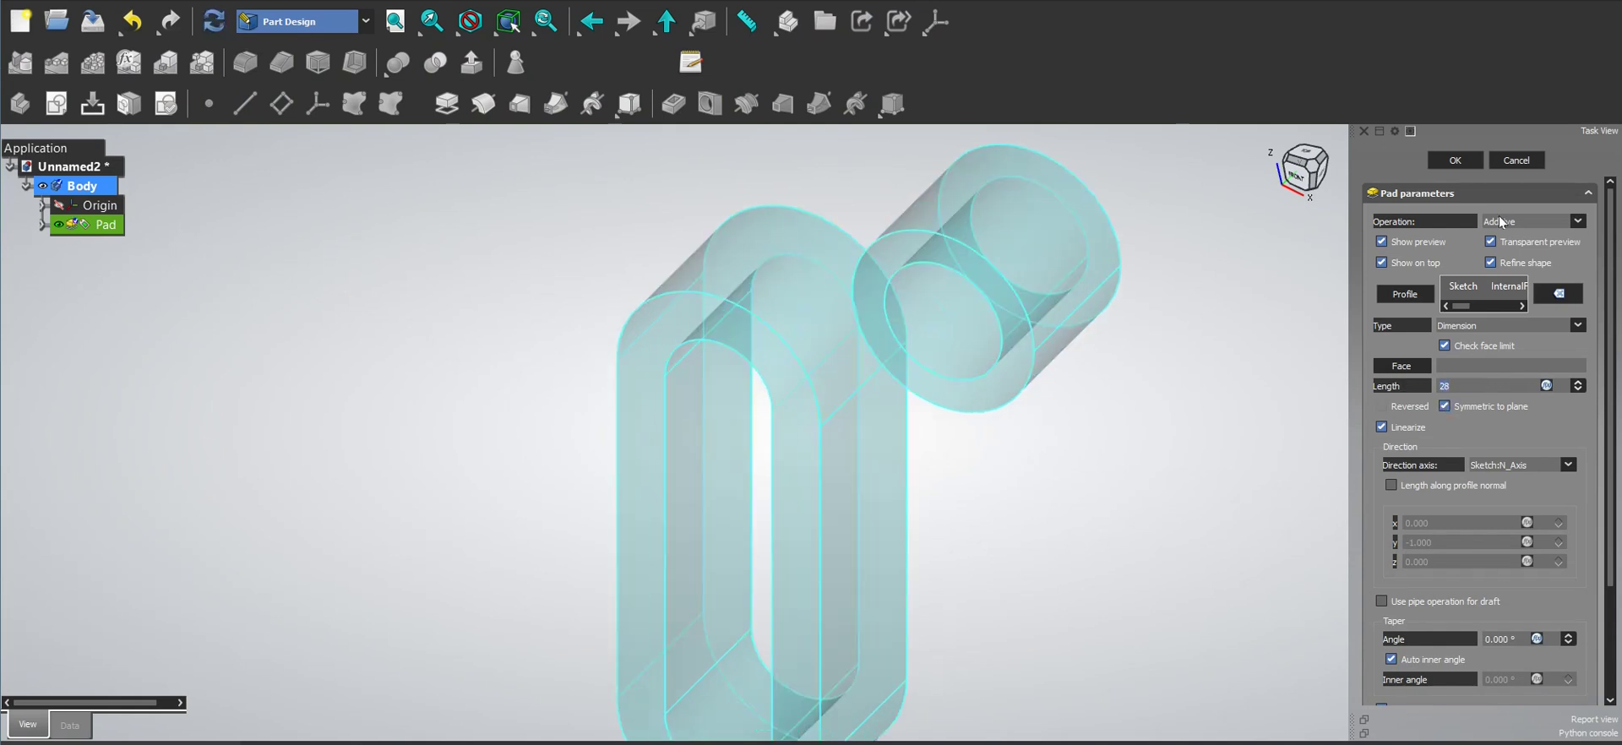
pyautogui.click(1455, 160)
# - Show the sketch again and pad the triangular web region between slot and boss 8 mm, symmetric to the plane
pyautogui.click(43, 225)
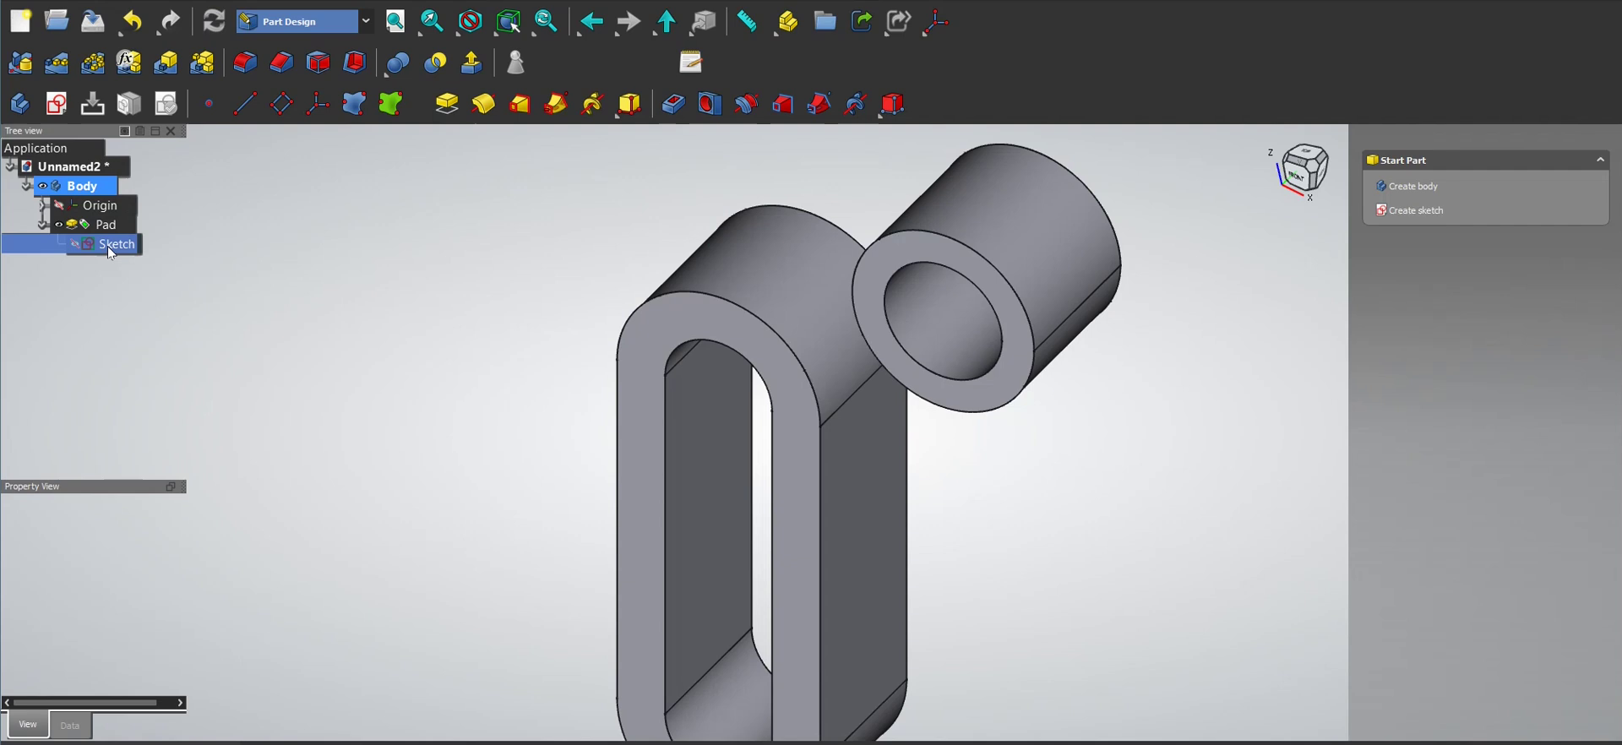
pyautogui.click(108, 245)
pyautogui.moveTo(941, 514)
pyautogui.mouseDown(button='middle')
pyautogui.moveTo(975, 494)
pyautogui.moveTo(970, 514)
pyautogui.mouseUp(button='middle')
pyautogui.click(972, 456)
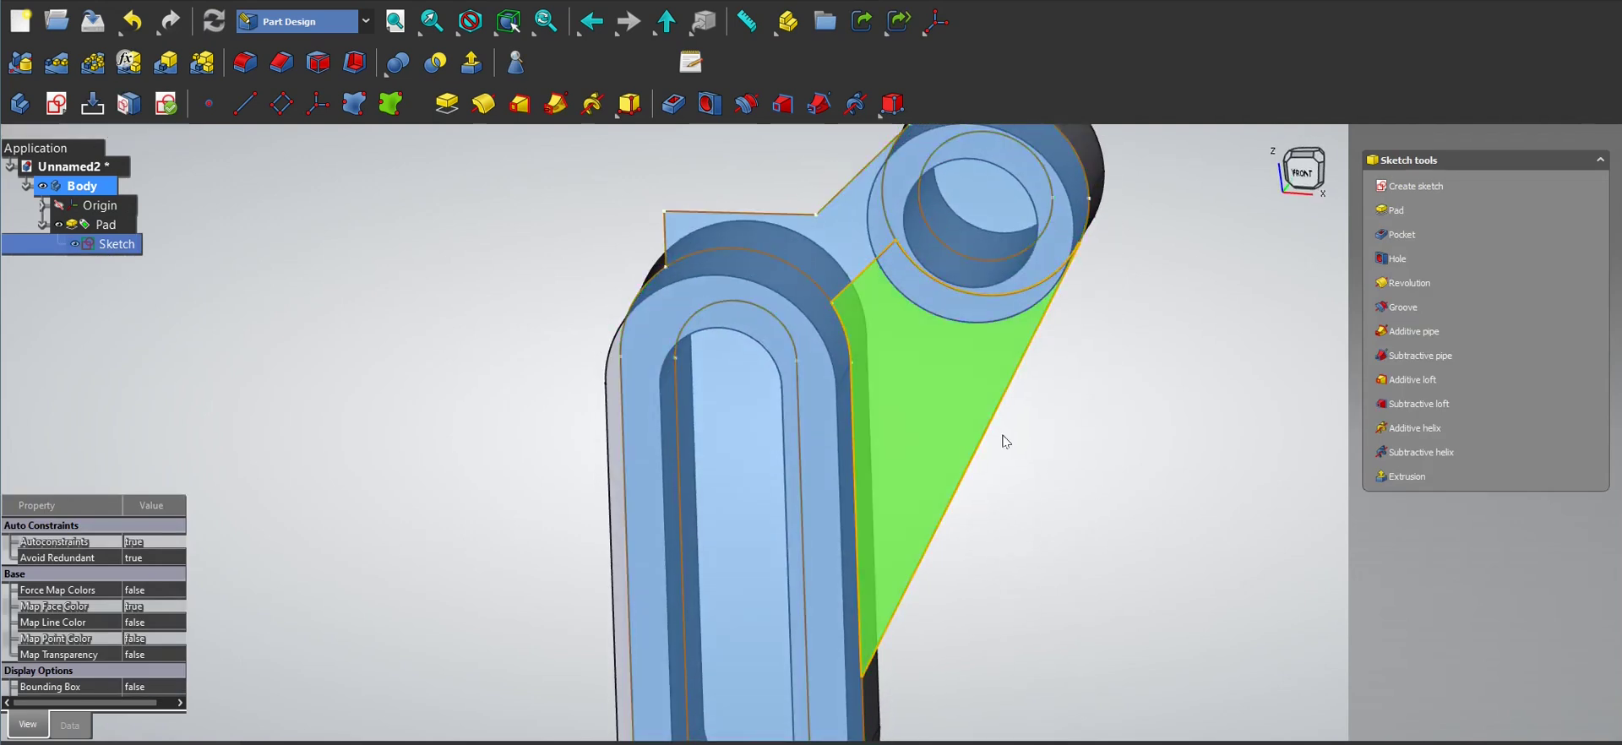
pyautogui.click(1396, 210)
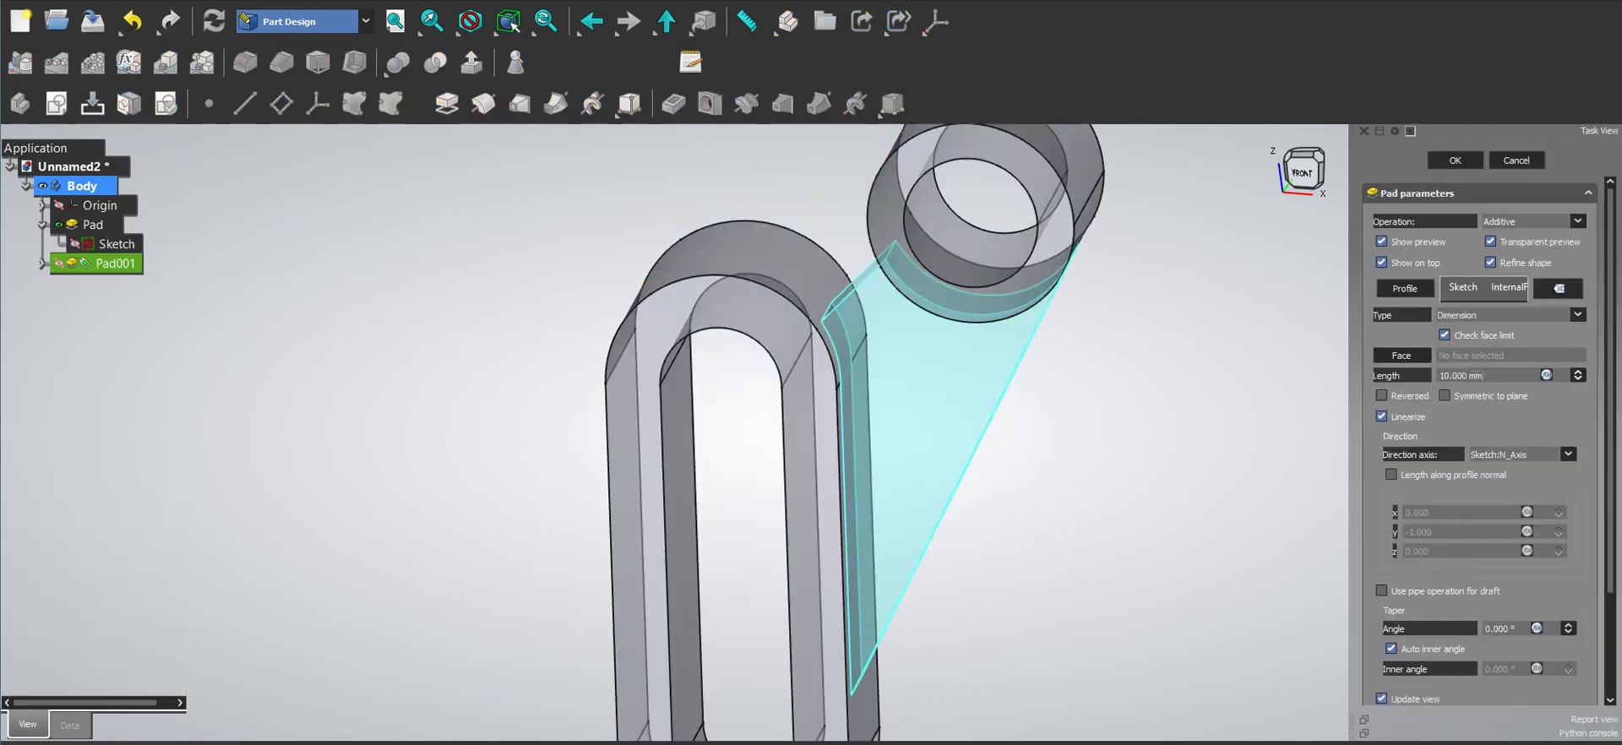
pyautogui.click(1470, 406)
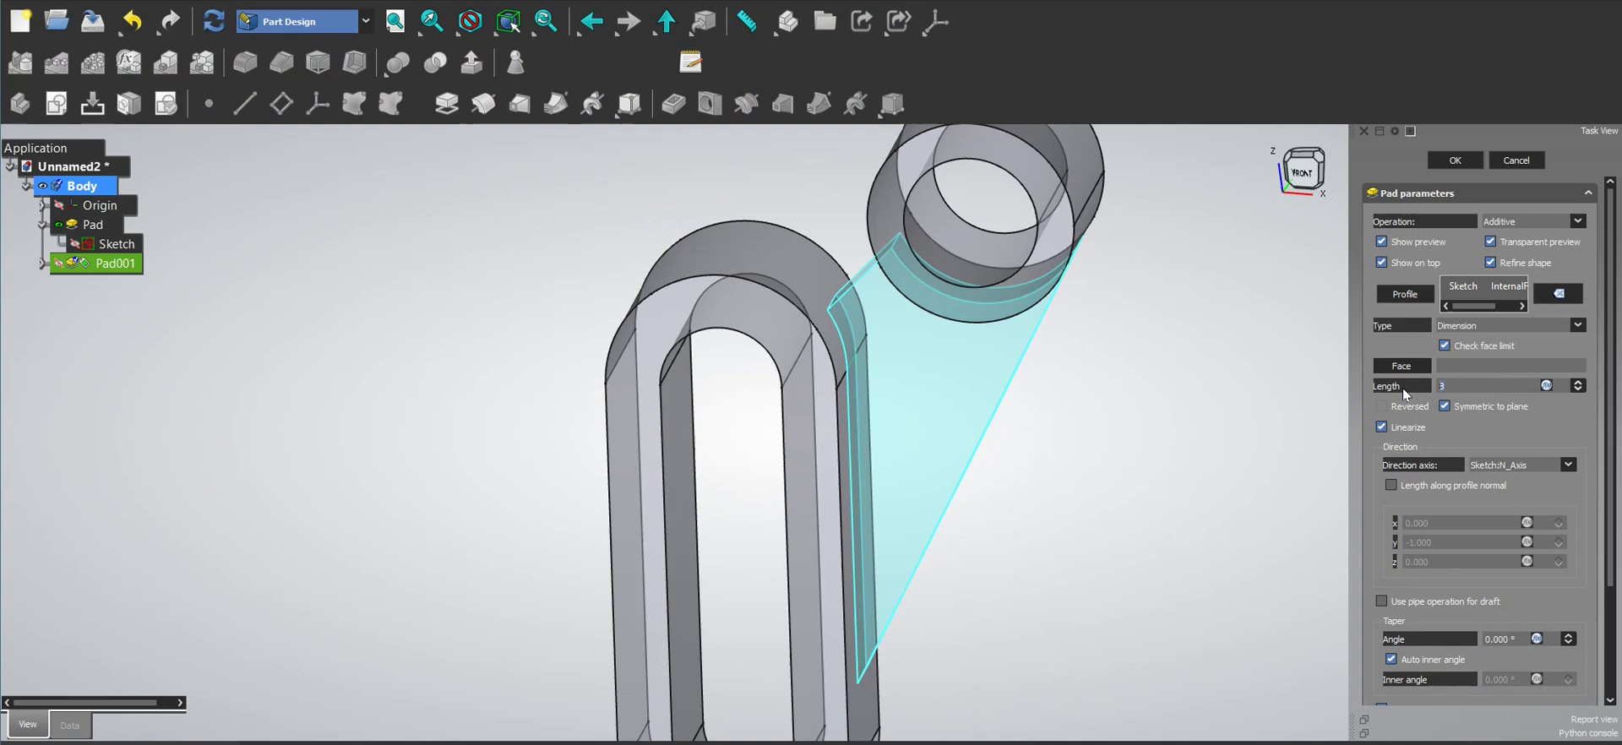
pyautogui.click(1470, 160)
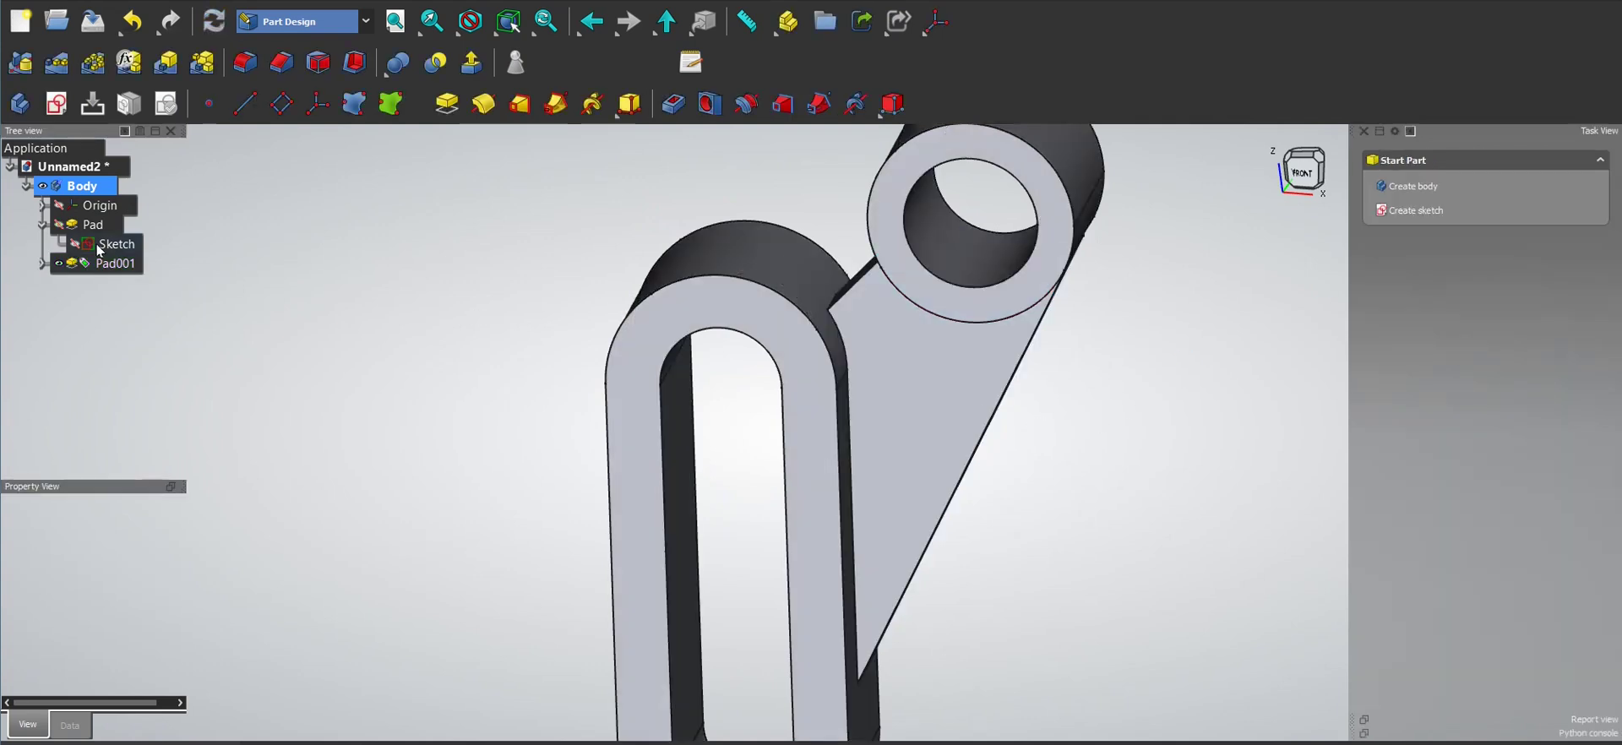
# - Pad the upper arm region between slot and boss by 11*2 mm, symmetric to the sketch plane
pyautogui.click(819, 255)
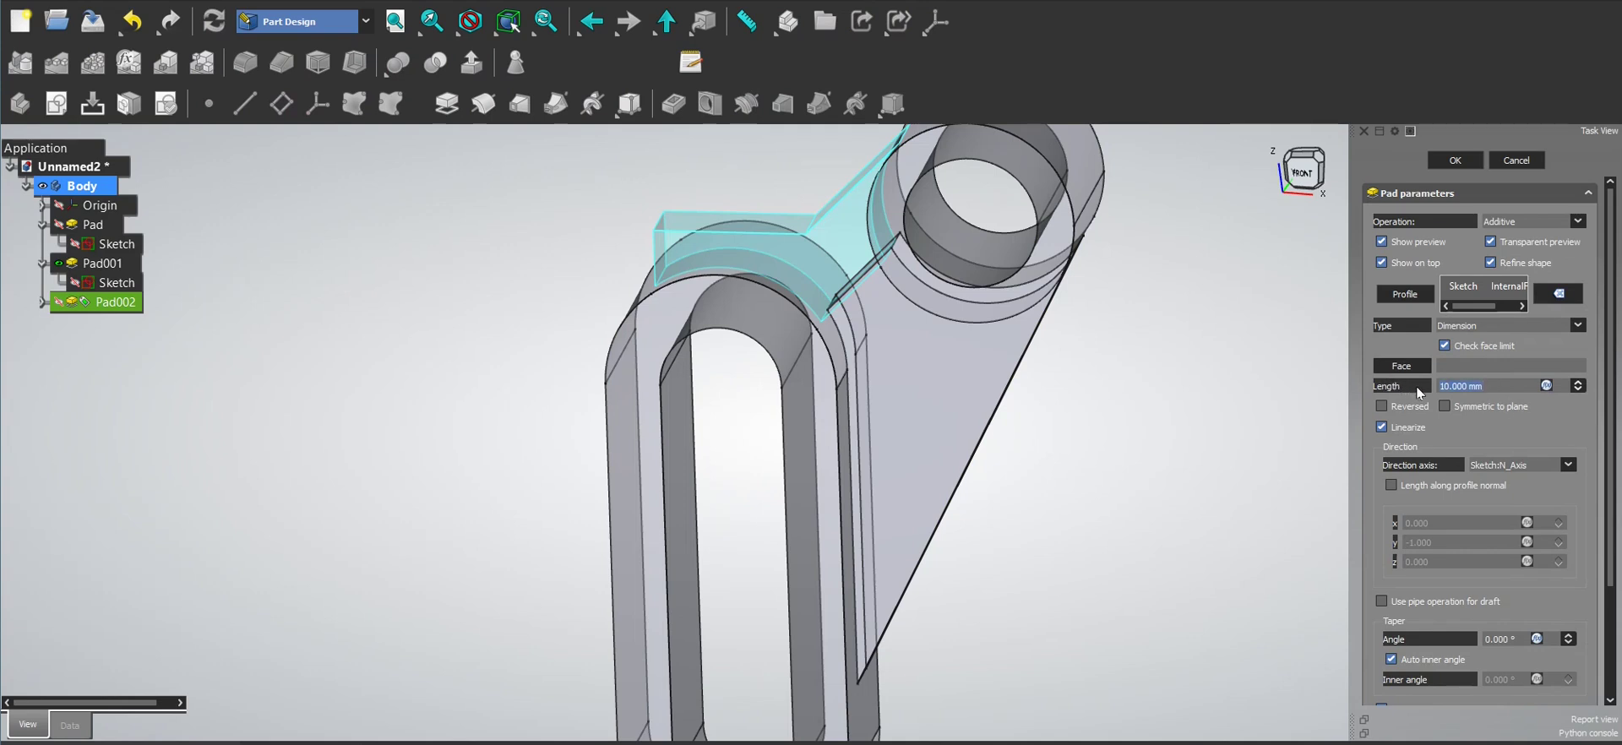
pyautogui.write('11*2')
pyautogui.click(1445, 406)
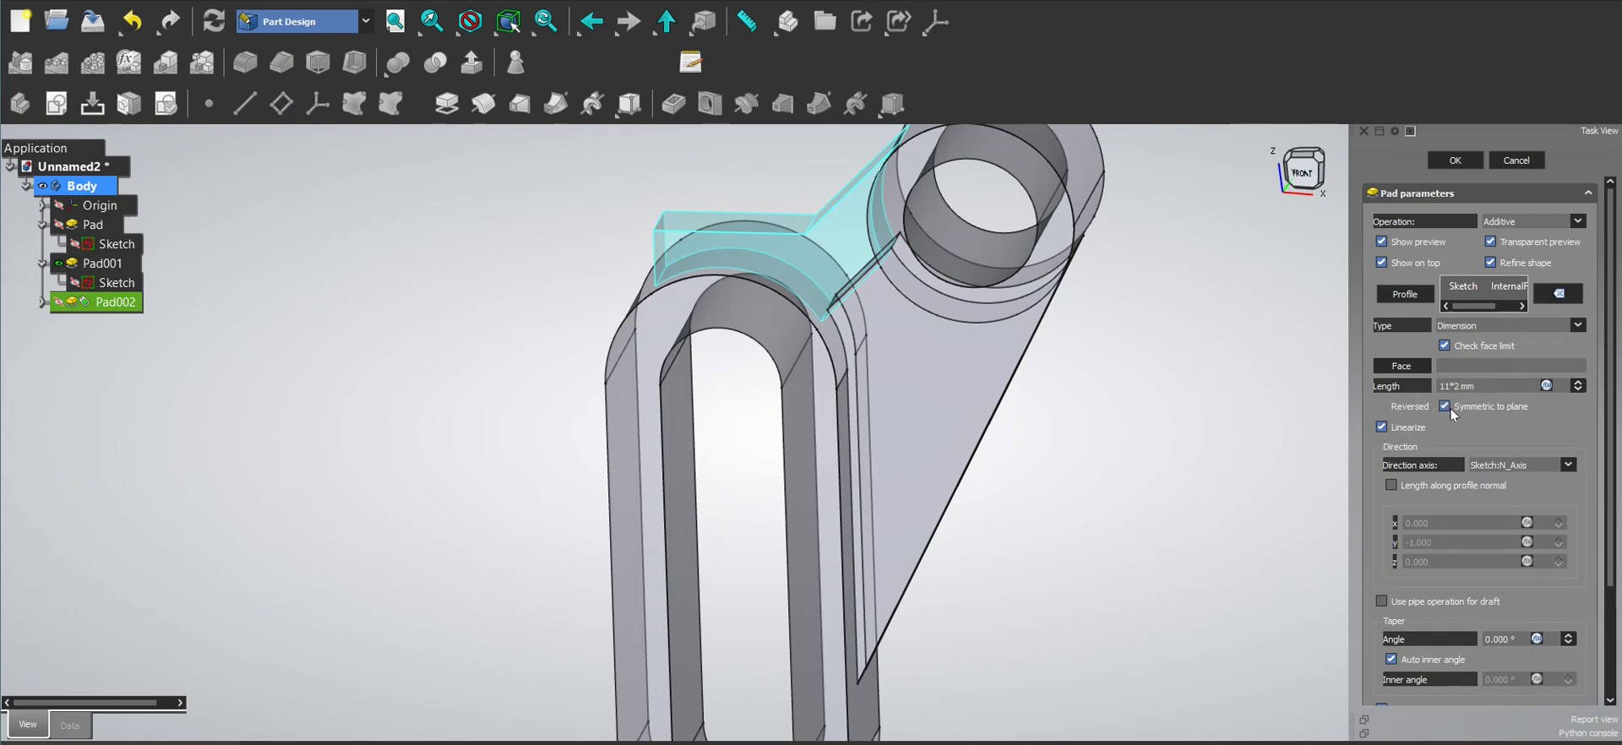
pyautogui.click(1455, 161)
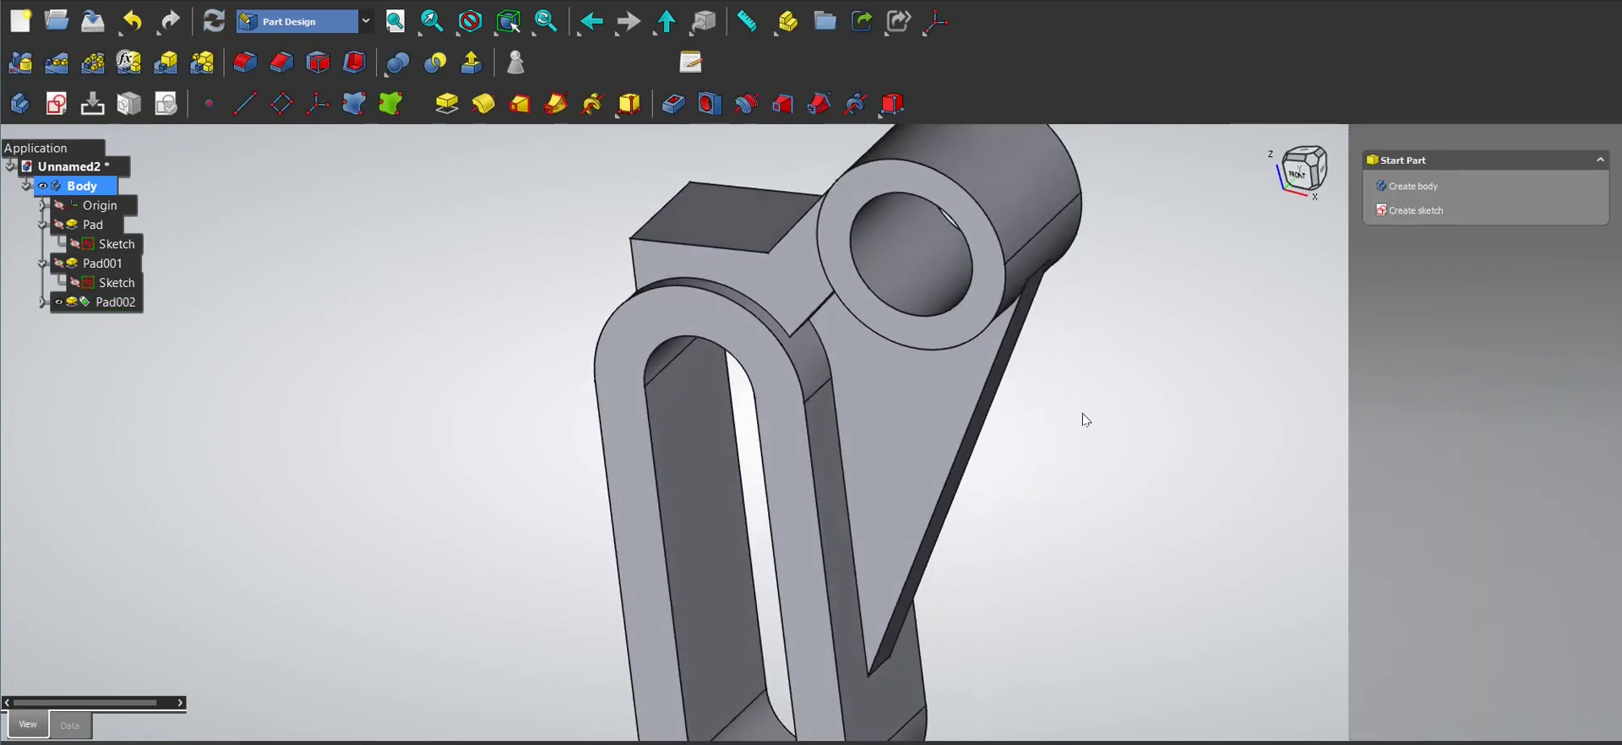
pyautogui.scroll(-2, 528, 306)
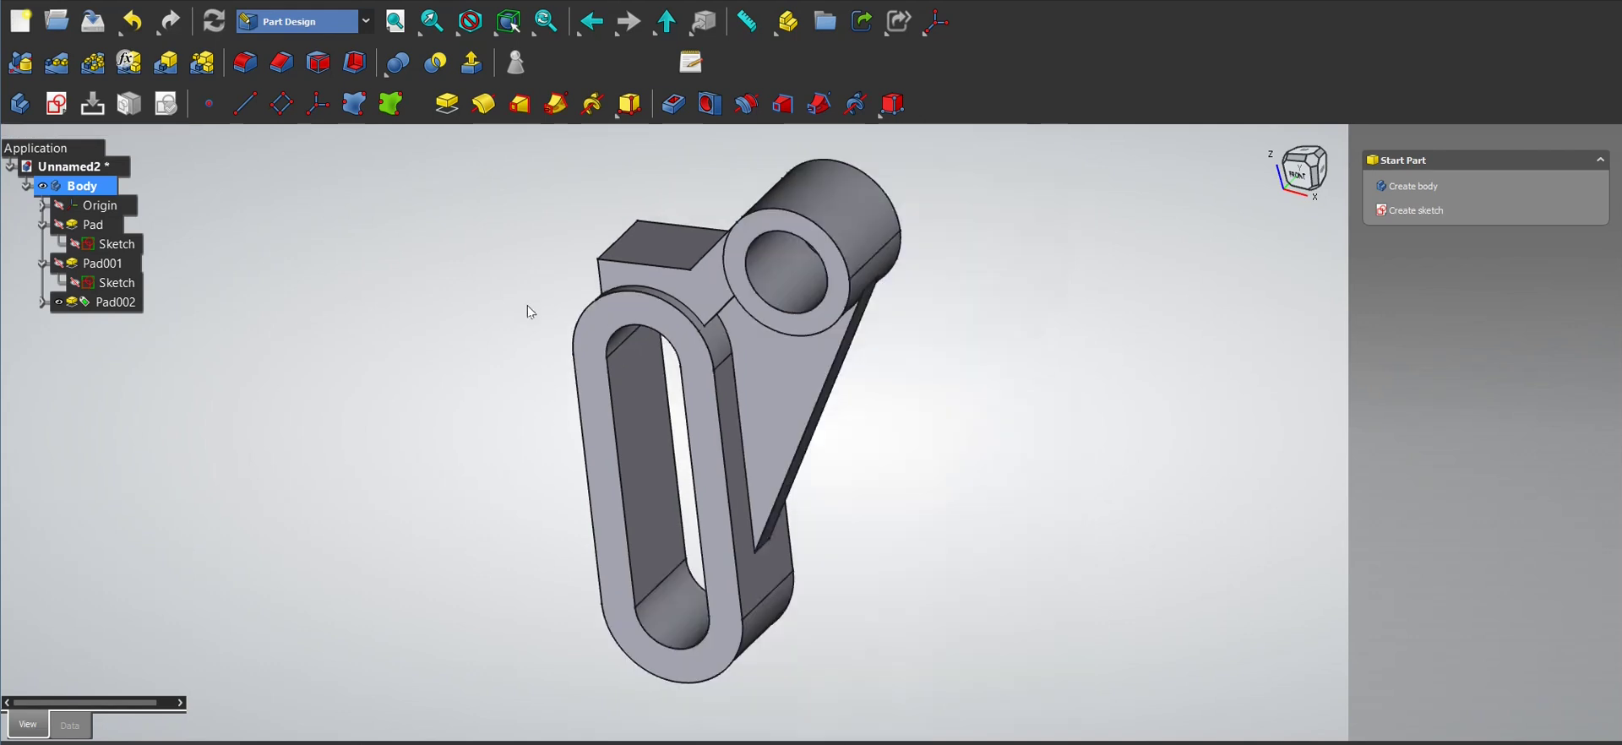
pyautogui.moveTo(527, 306); pyautogui.dragTo(575, 296, button='middle')
pyautogui.moveTo(1003, 355); pyautogui.dragTo(1013, 354, button='middle')
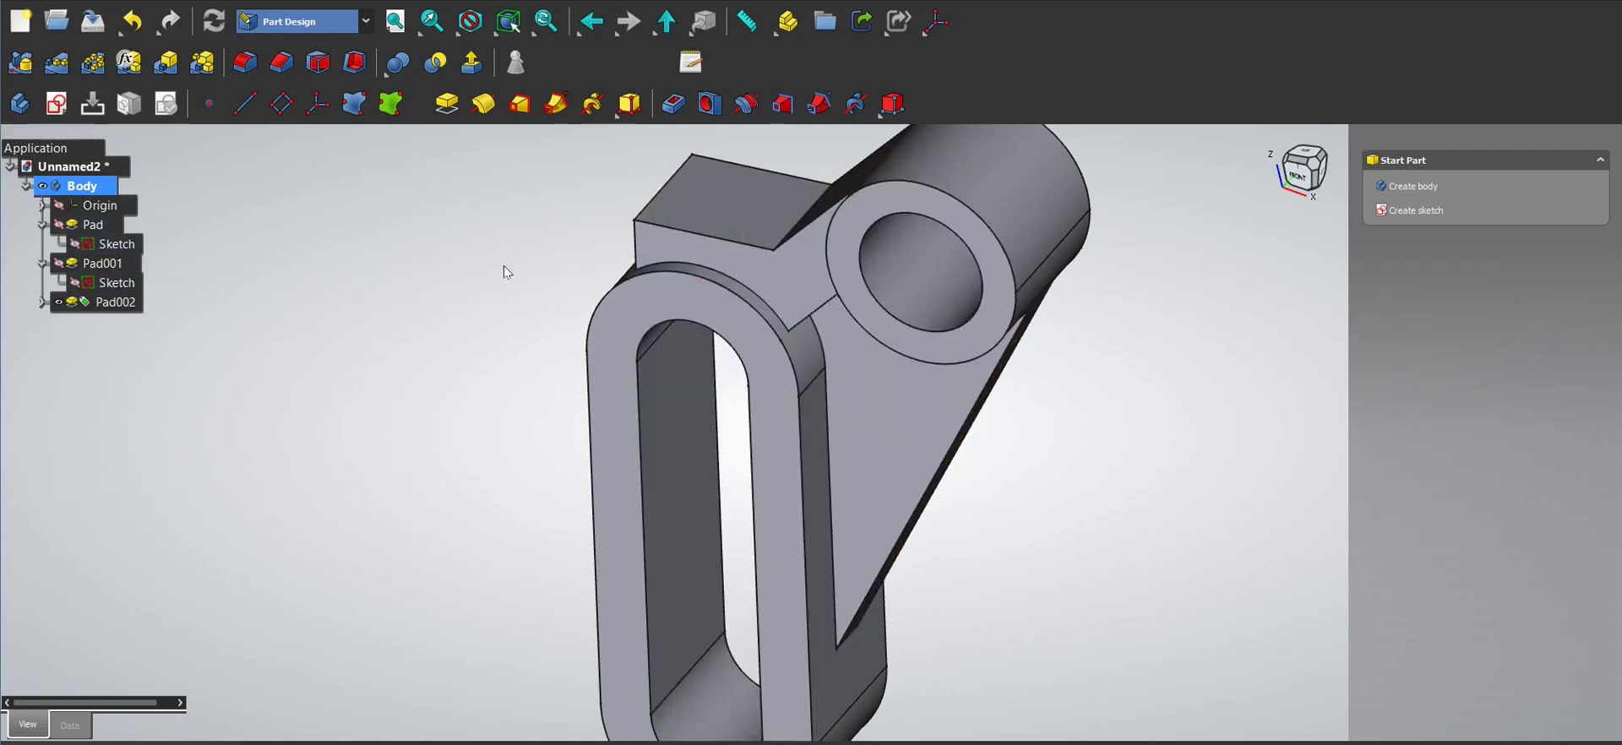
pyautogui.click(695, 190)
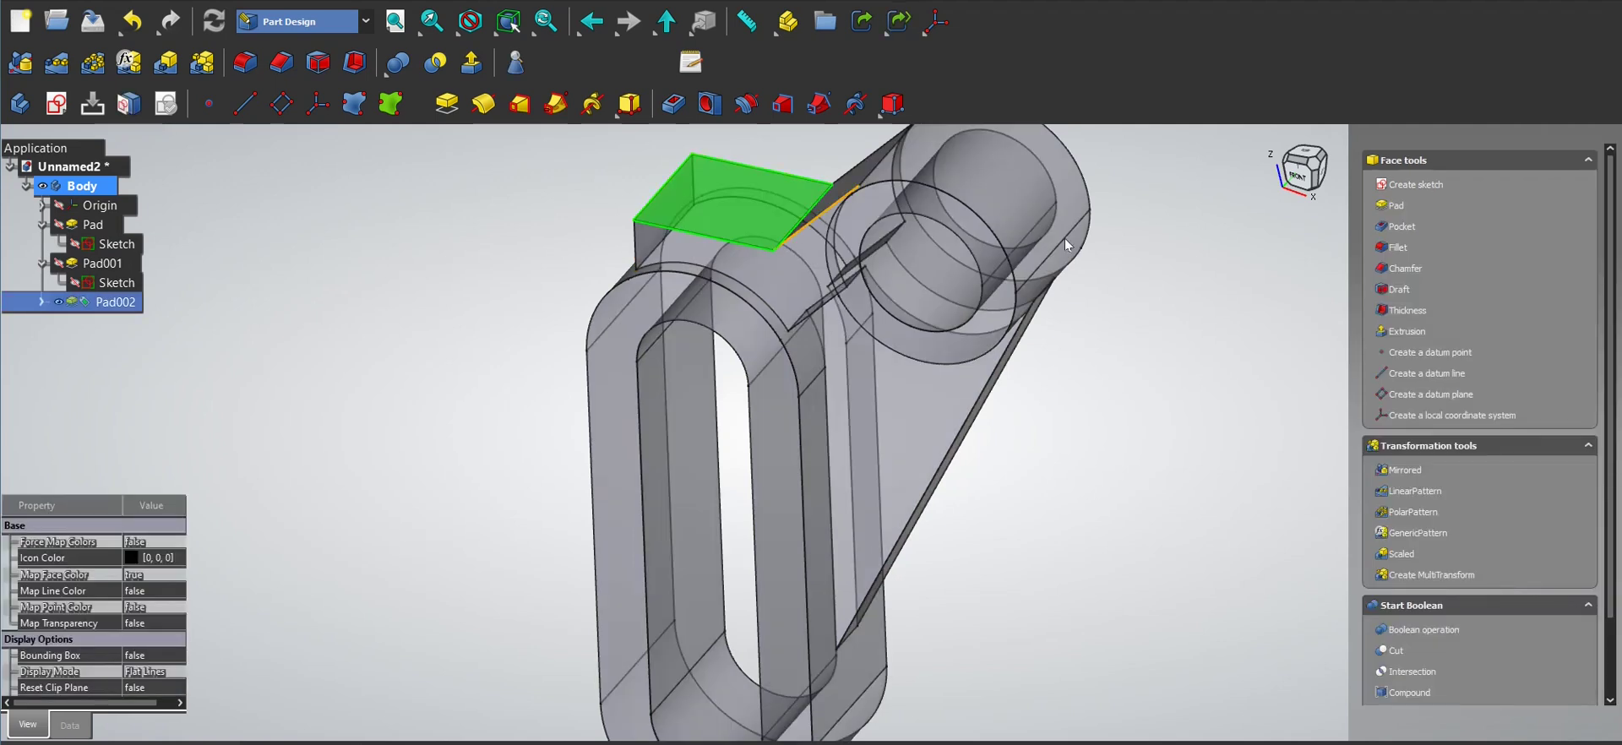
pyautogui.click(1404, 187)
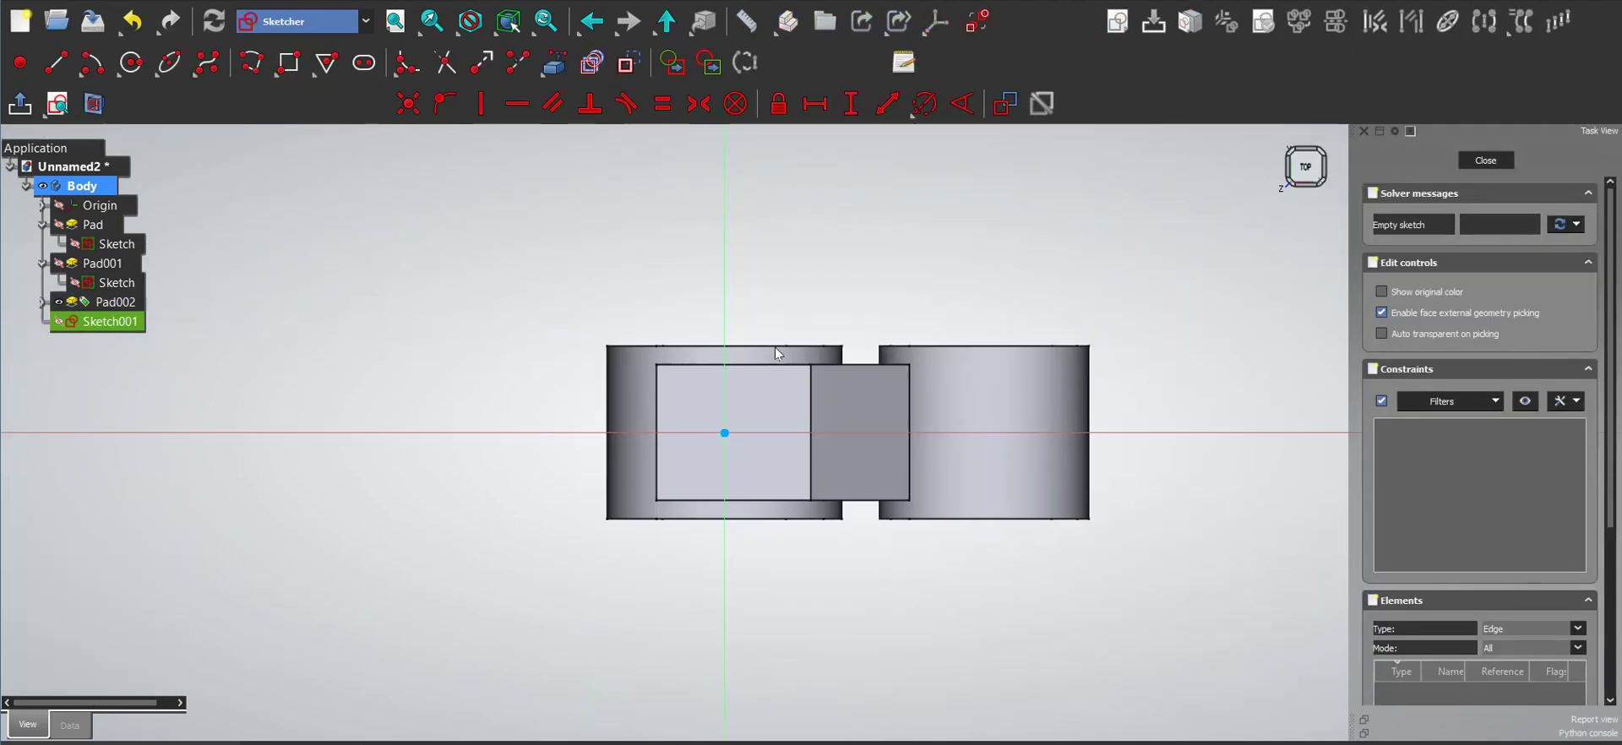
pyautogui.click(1486, 160)
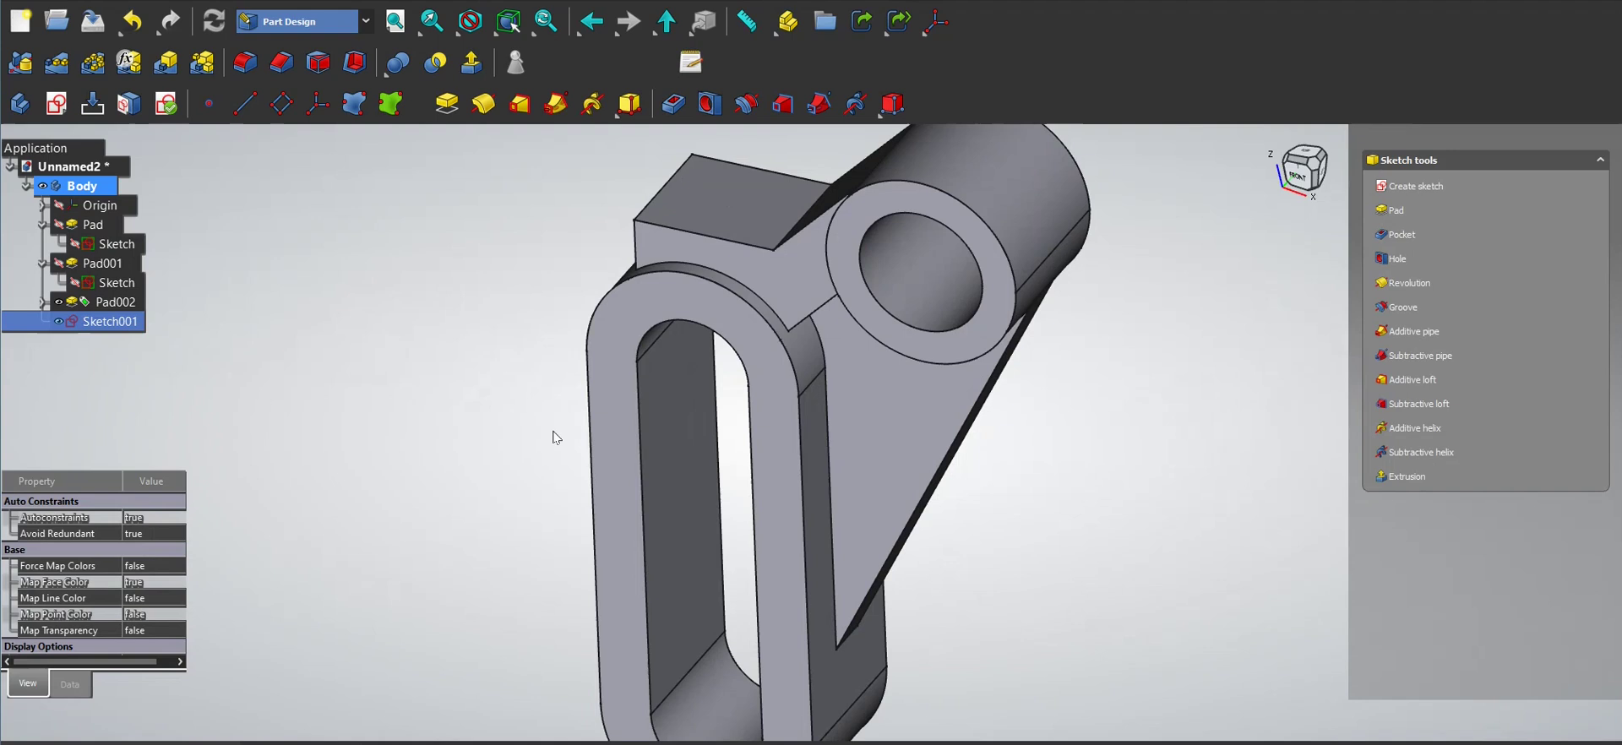
# - Show the body's origin planes and start a new sketch on the XY plane
pyautogui.click(95, 205)
pyautogui.press('space')
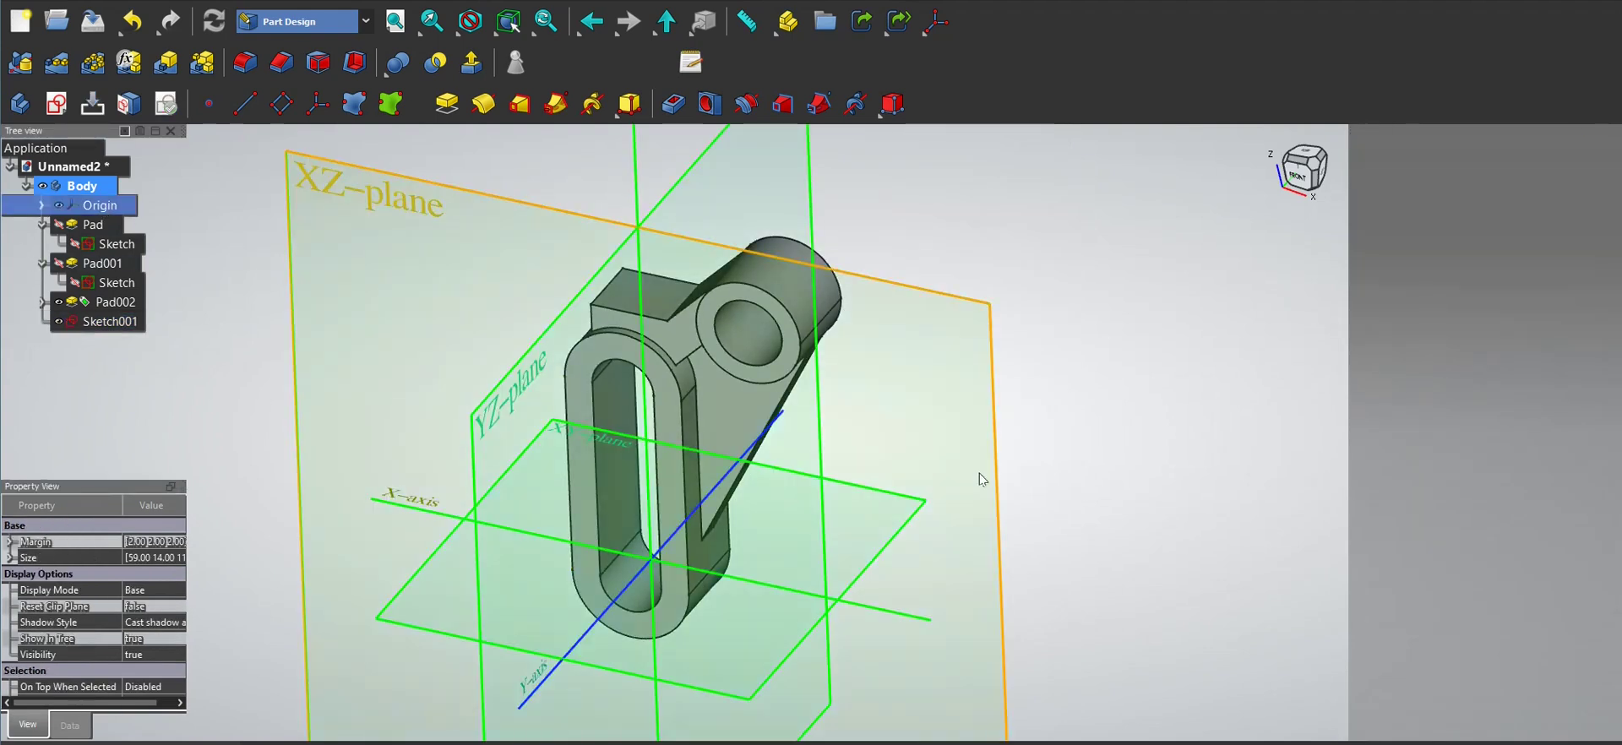
pyautogui.click(967, 486)
pyautogui.click(919, 503)
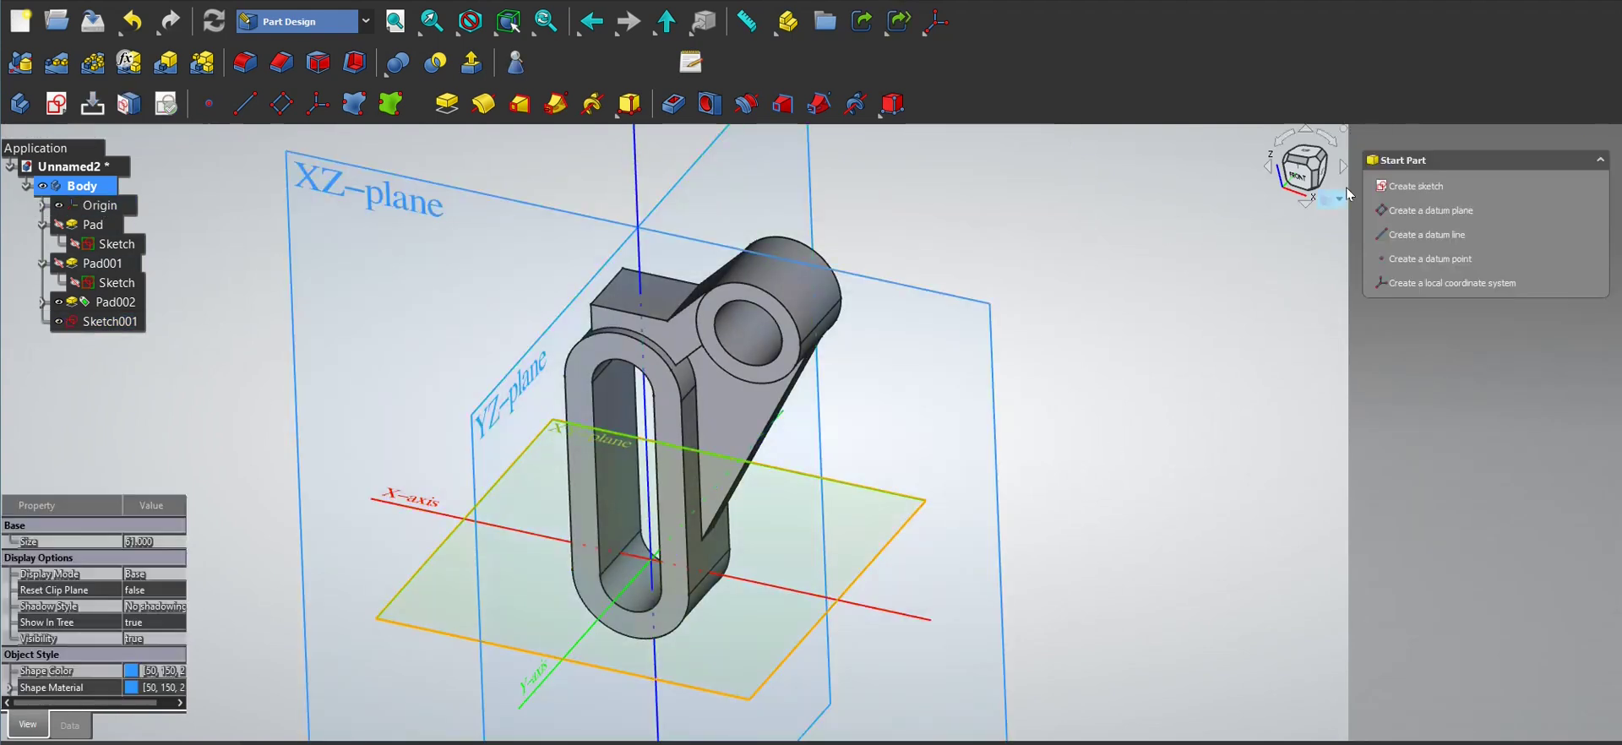
pyautogui.click(1392, 185)
pyautogui.scroll(3, 618, 338)
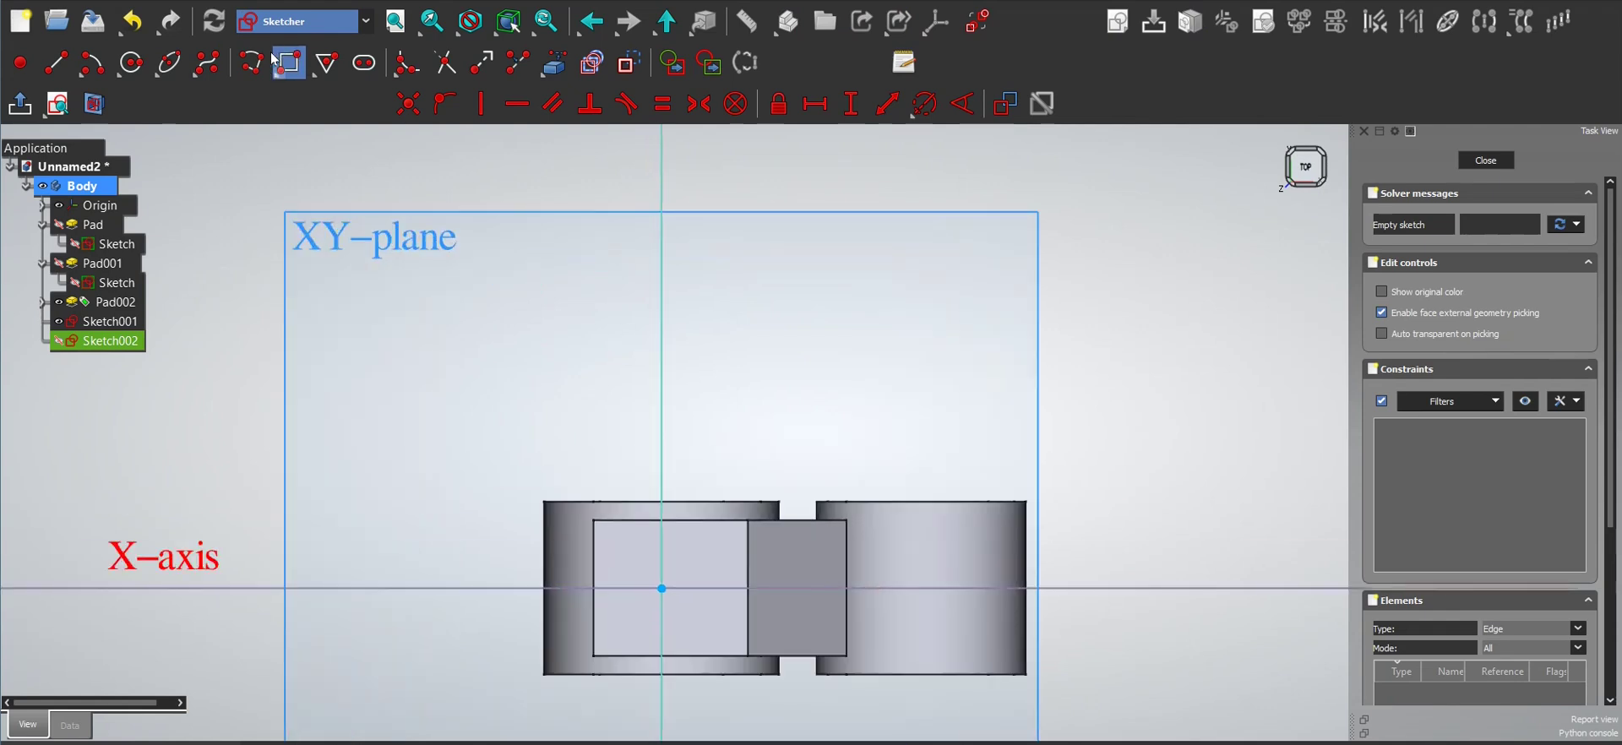
# - Sketch a circle centred on the origin, set its diameter to 12 mm, and leave the sketch
pyautogui.click(131, 63)
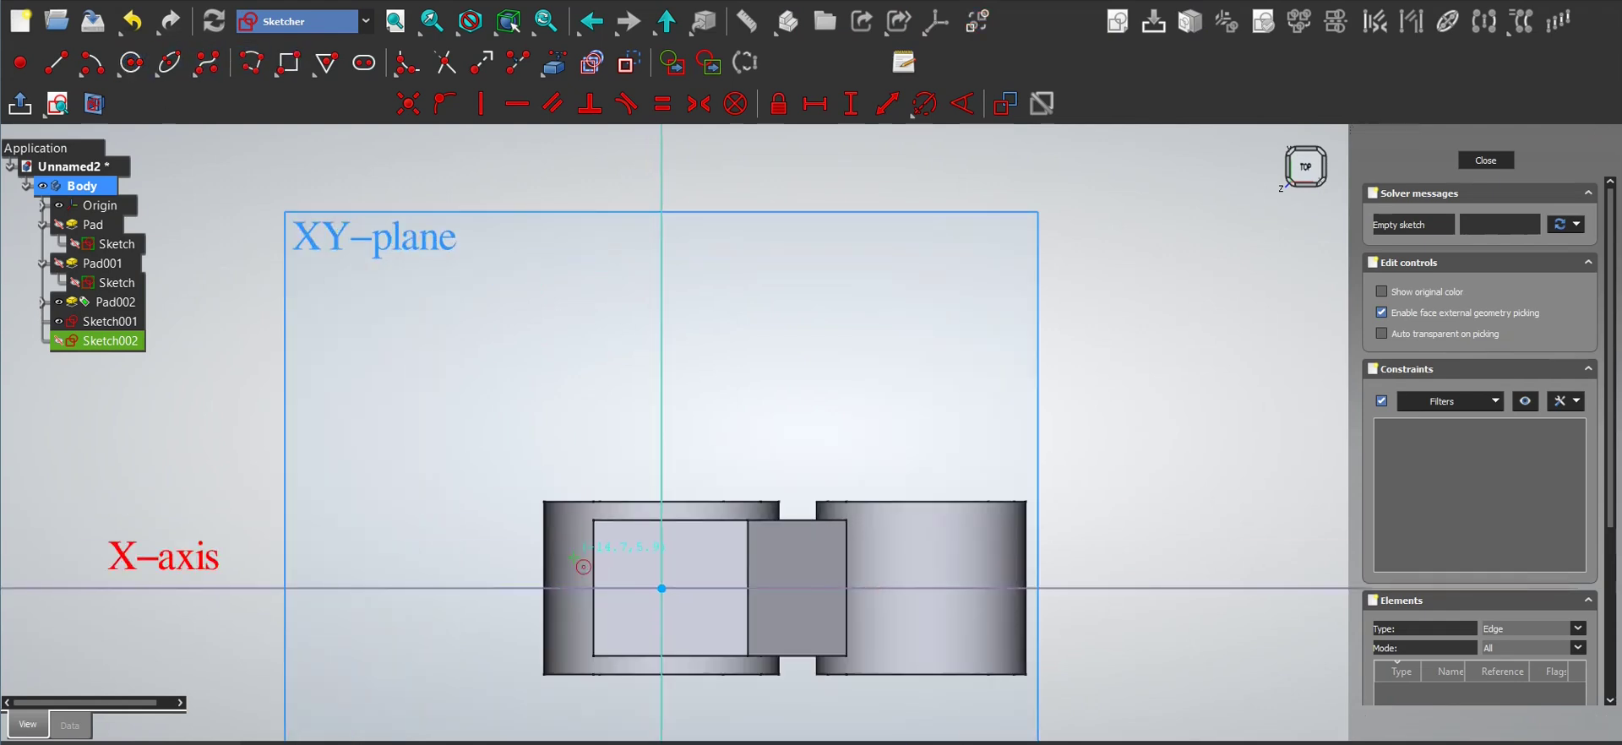
pyautogui.click(662, 589)
pyautogui.click(691, 559)
pyautogui.rightClick(694, 550)
pyautogui.click(925, 104)
pyautogui.click(693, 562)
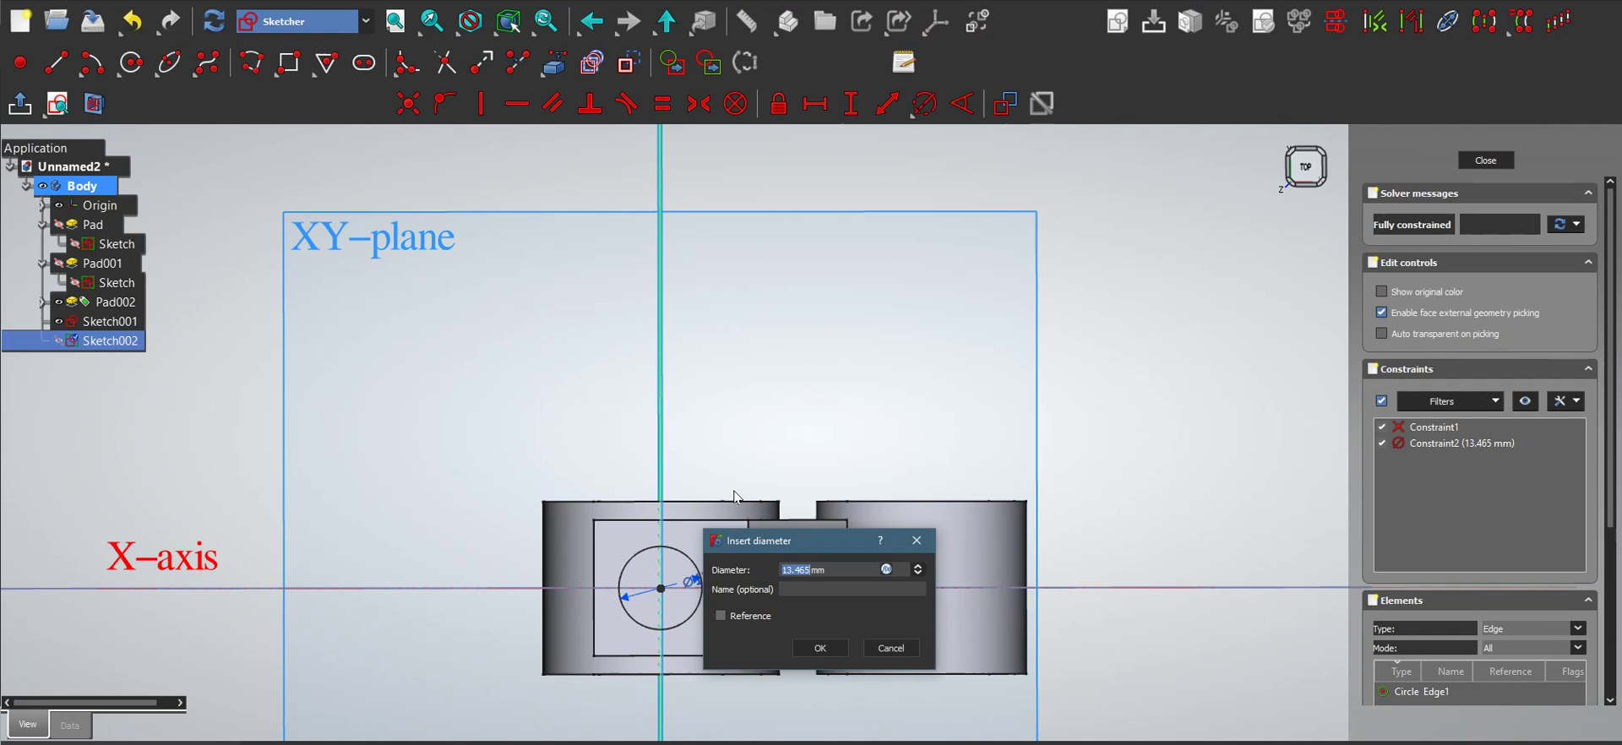
pyautogui.write('12')
pyautogui.press('Return')
pyautogui.press('Escape')
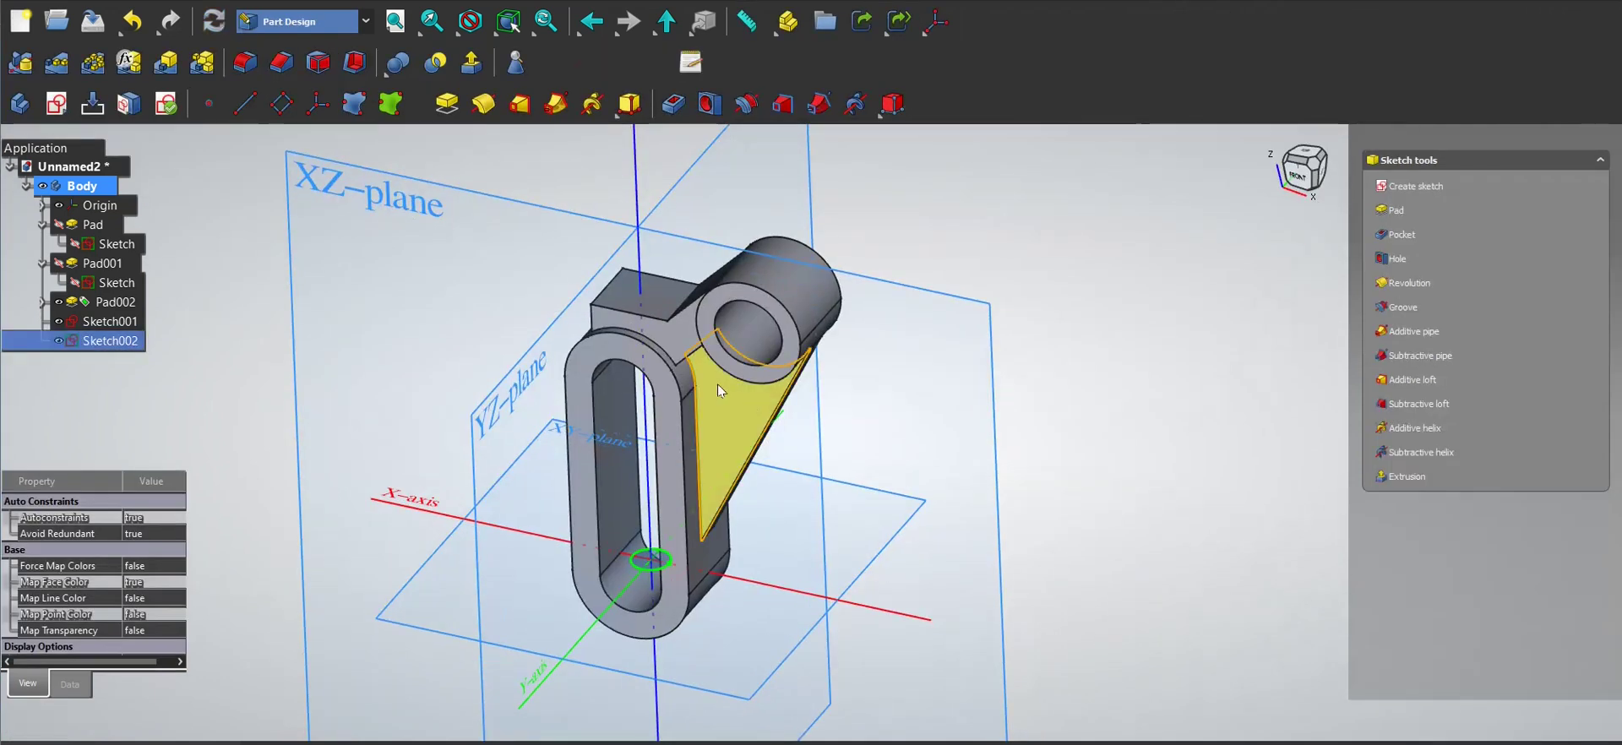
# - Pocket the circle sketch up to the first face, in the reversed direction towards the arm block above the slot
pyautogui.click(1398, 236)
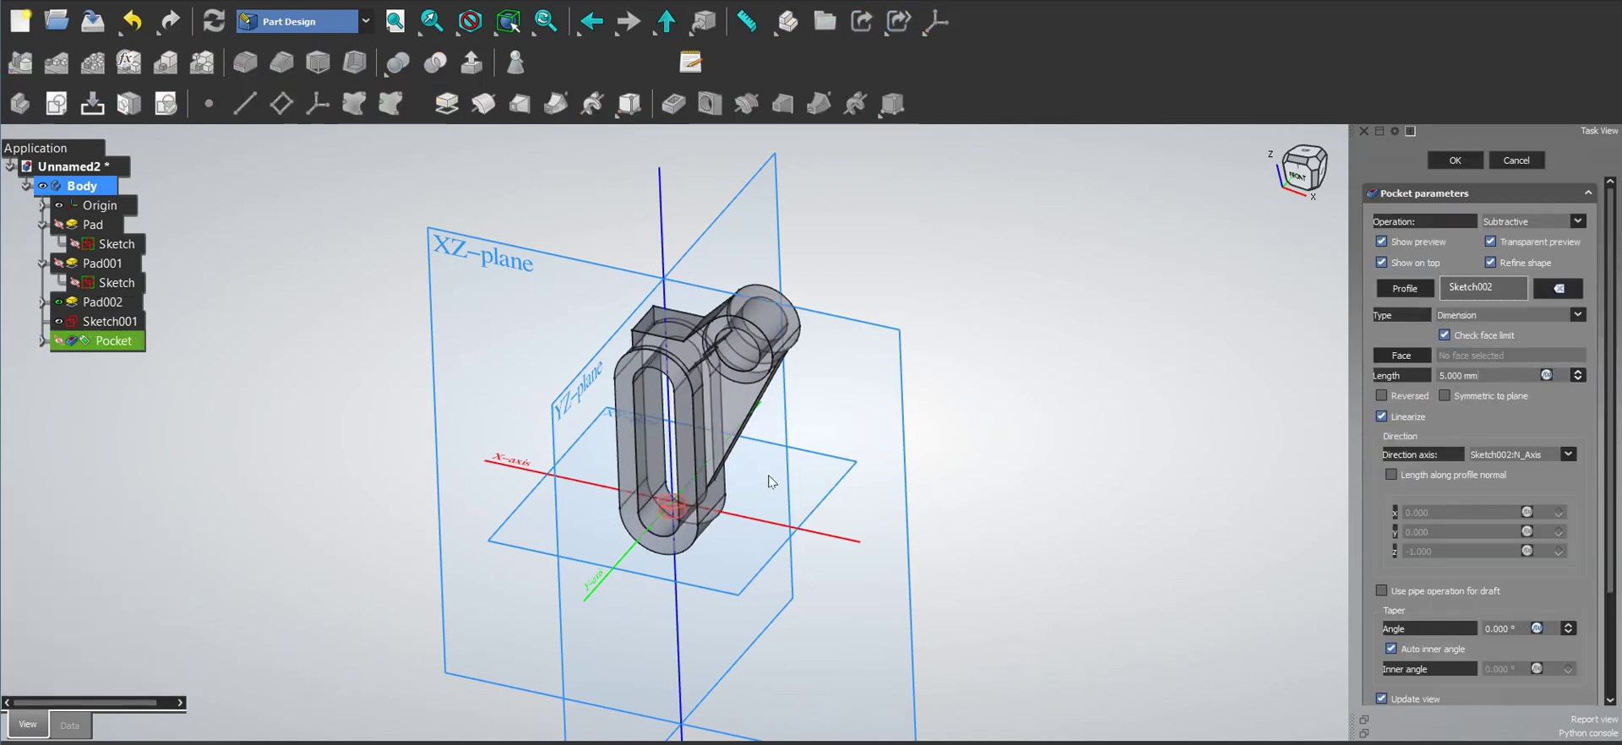
pyautogui.scroll(5, 659, 495)
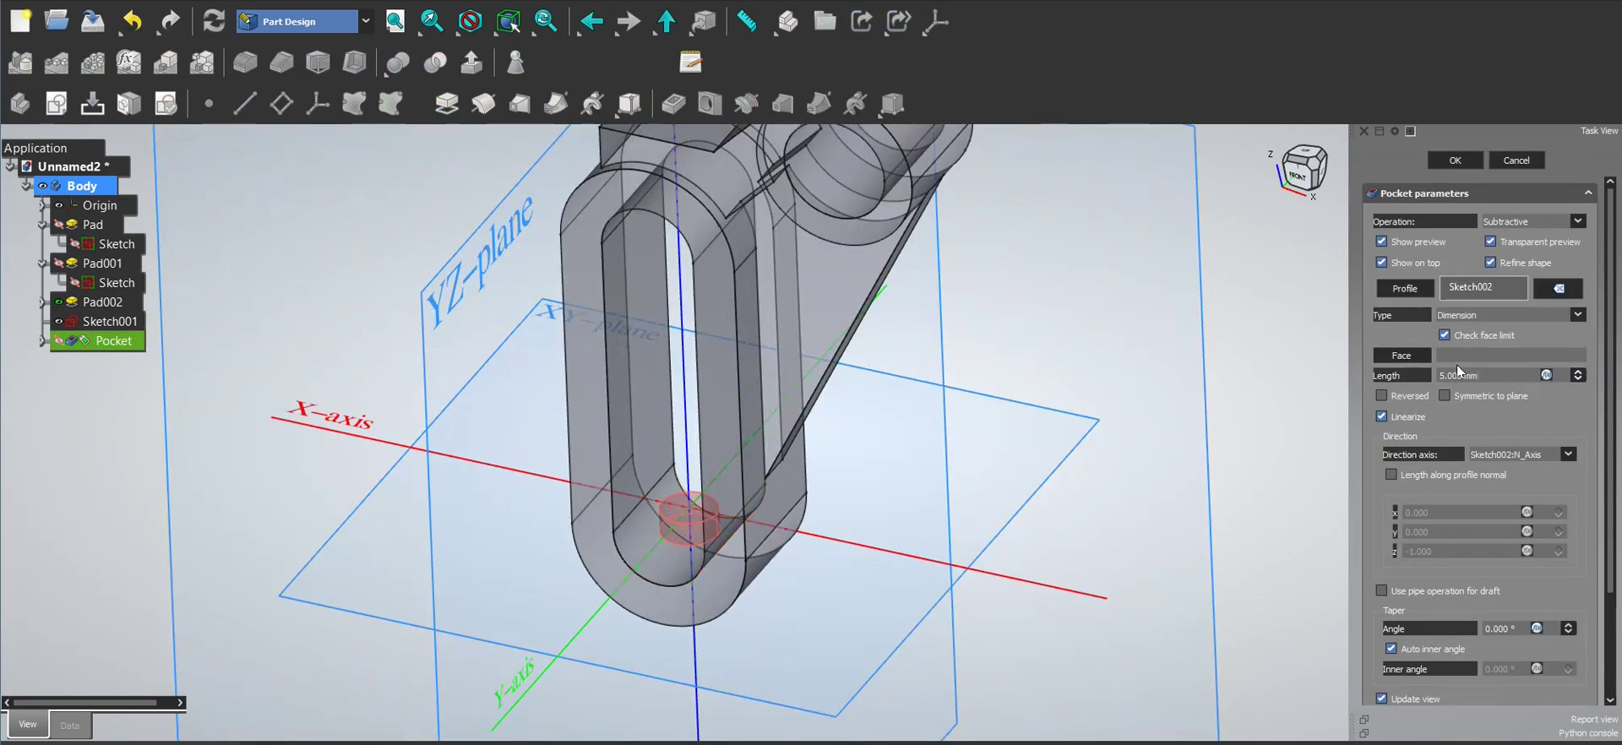
pyautogui.click(1509, 314)
pyautogui.click(1473, 346)
pyautogui.scroll(-3, 794, 455)
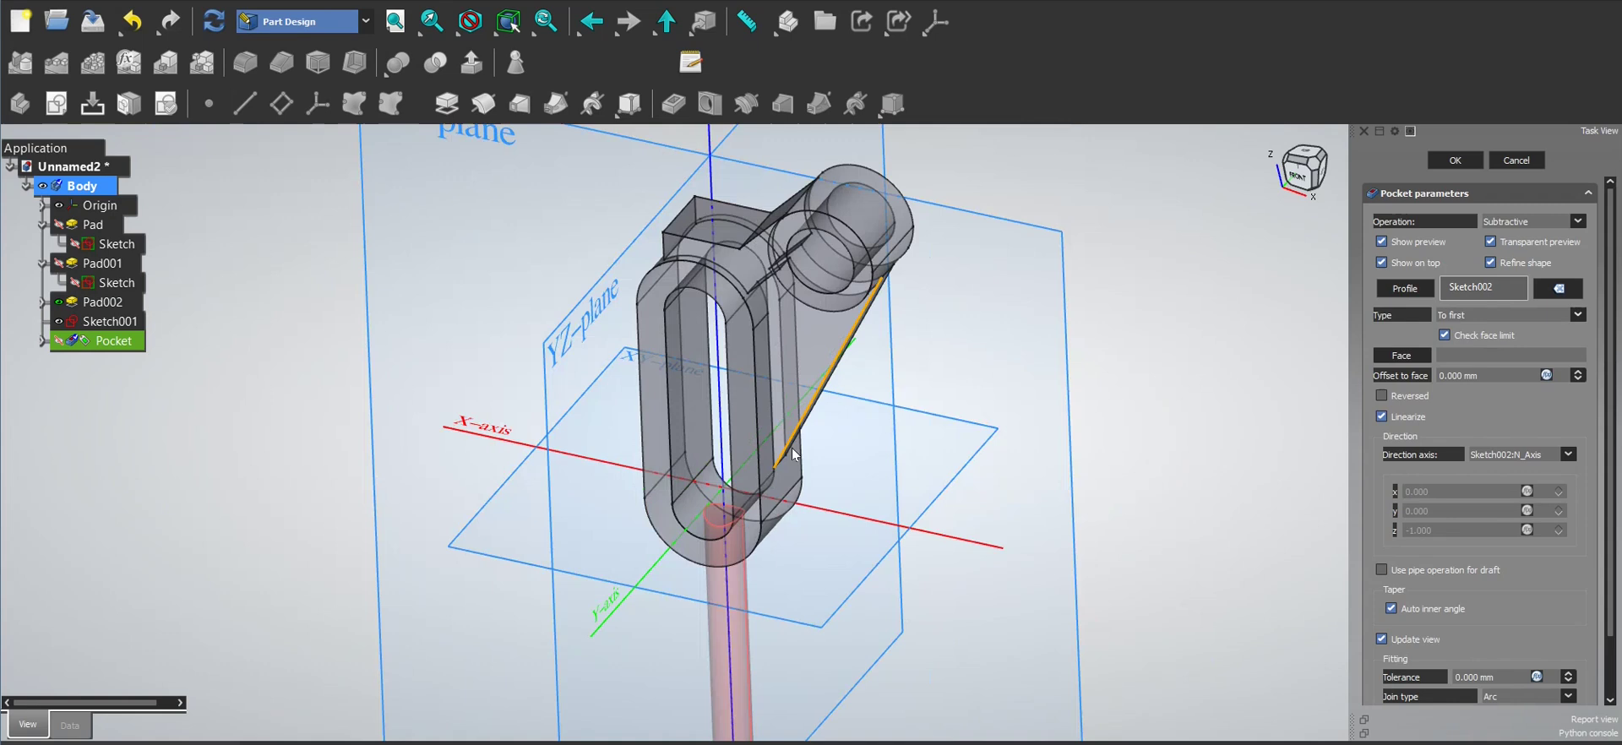
pyautogui.moveTo(771, 442); pyautogui.dragTo(820, 367, button='middle')
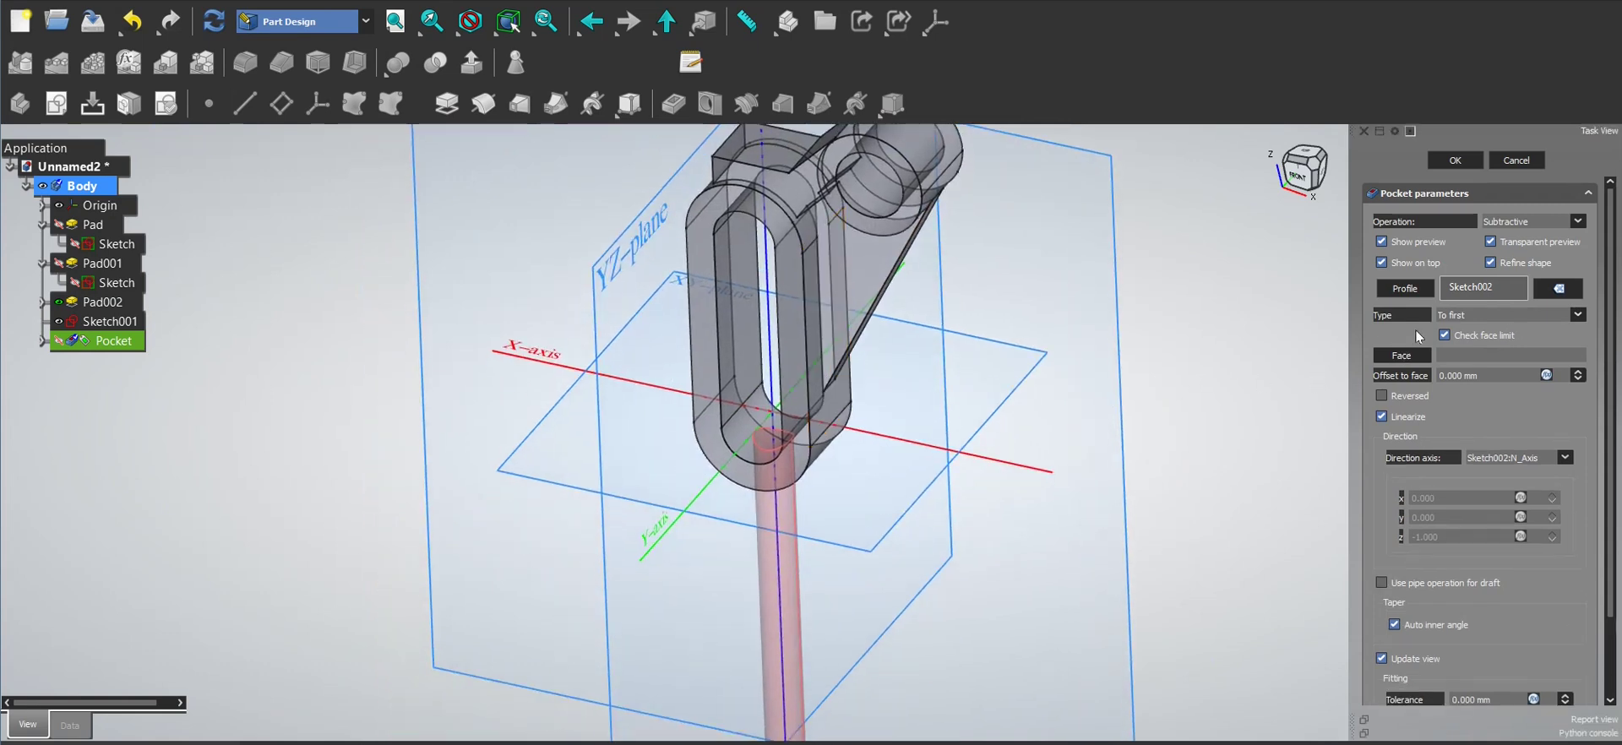
pyautogui.click(1464, 165)
pyautogui.moveTo(860, 287); pyautogui.dragTo(902, 272, button='middle')
pyautogui.press('1')
# - Edit the pocket so that it cuts through all, making the vertical hole pass through the arm block
pyautogui.doubleClick(95, 340)
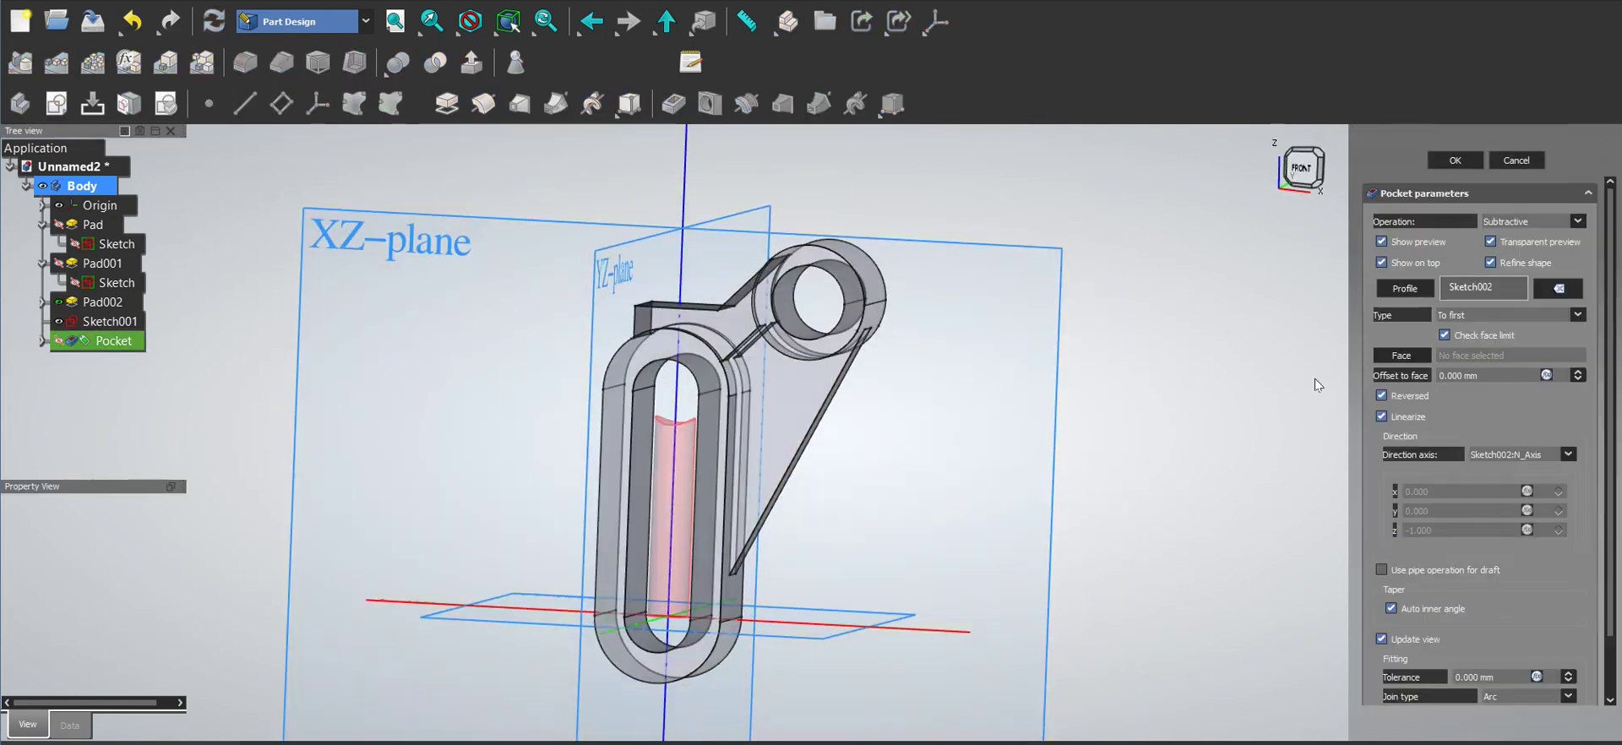
pyautogui.doubleClick(1487, 294)
pyautogui.click(1487, 314)
pyautogui.click(1472, 334)
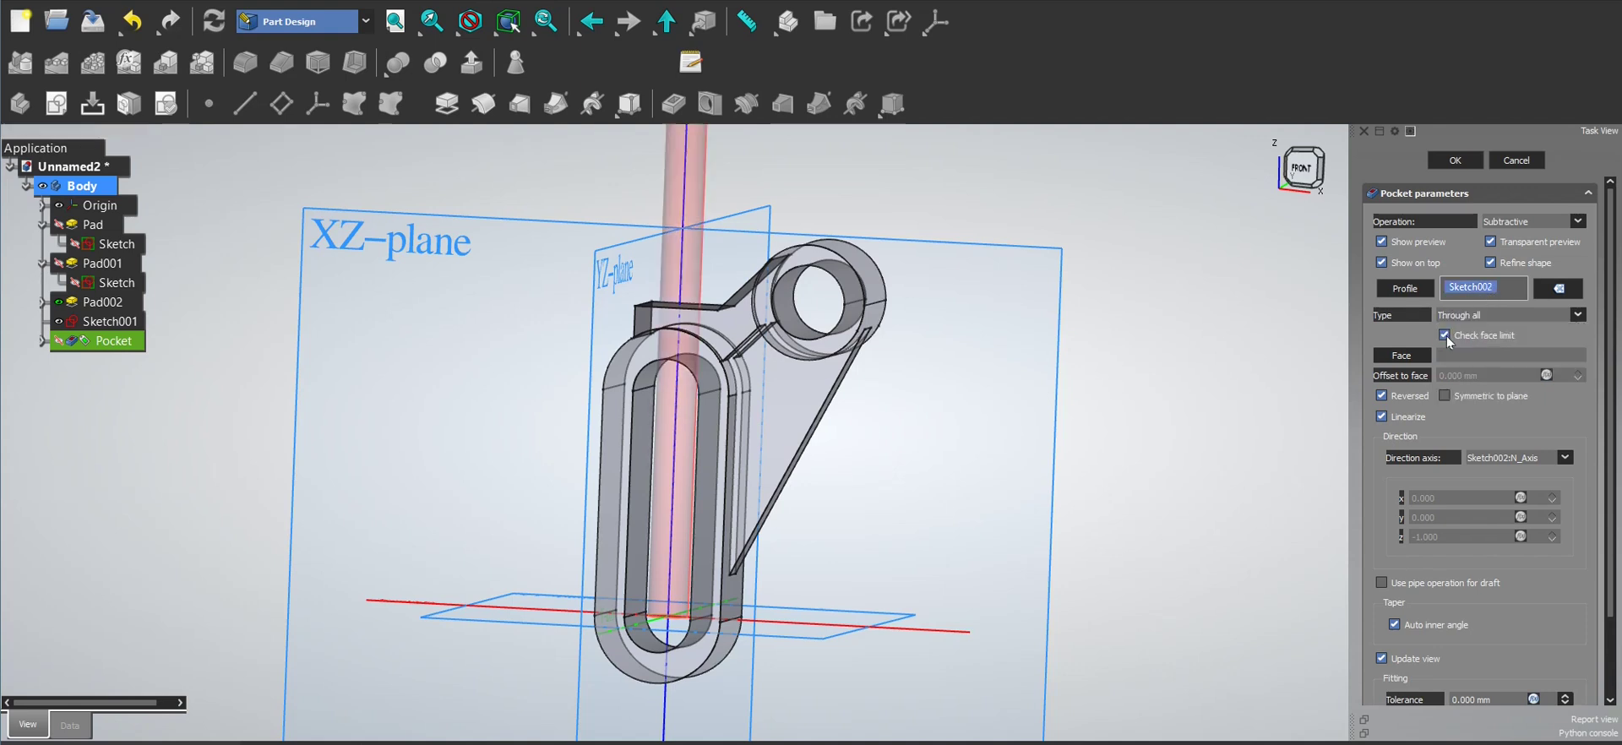
pyautogui.click(1455, 160)
pyautogui.press('0')
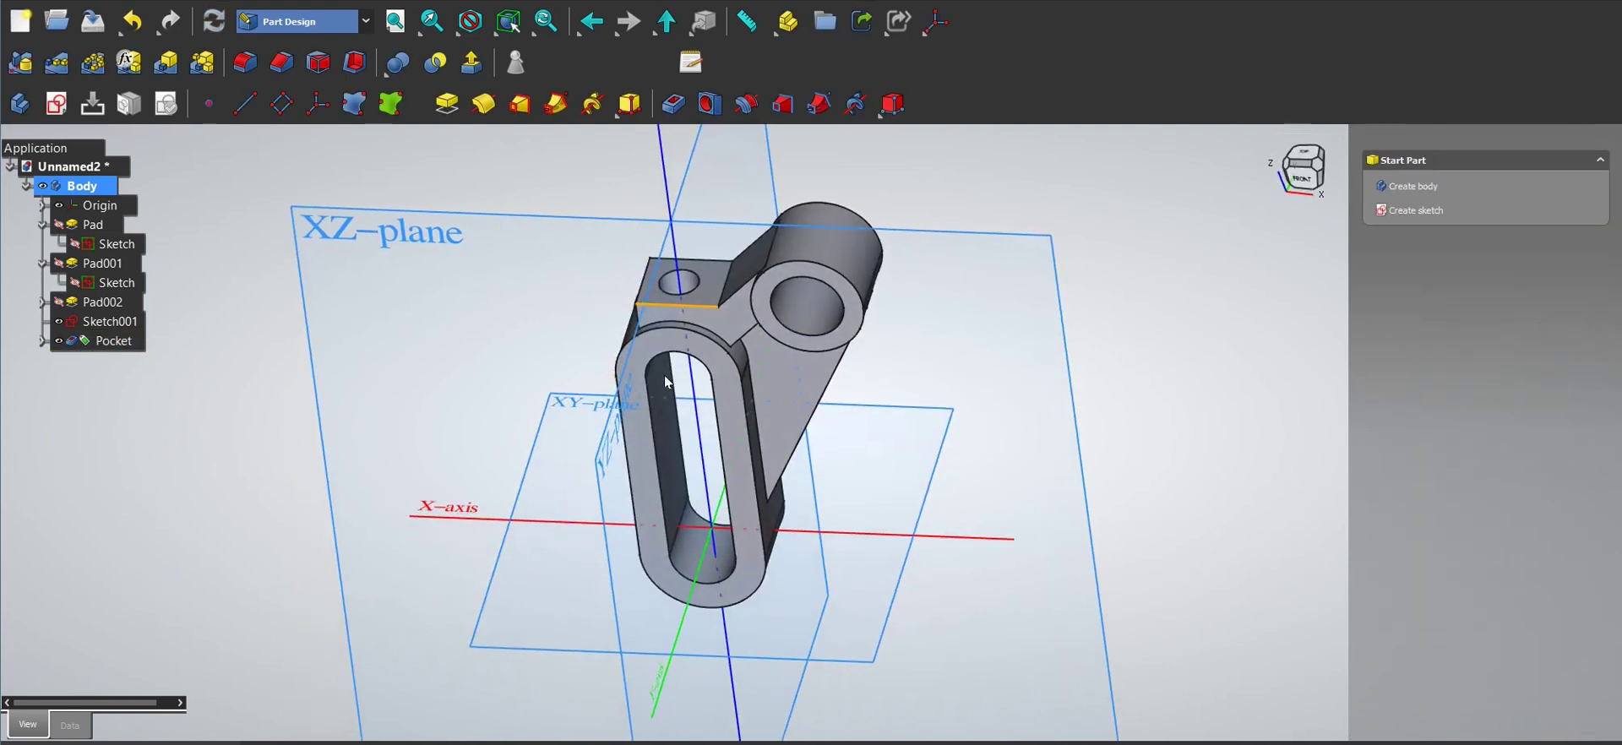
# - Fillet the two vertical edges at the arm block's free end with a 10.999 mm radius
pyautogui.scroll(3, 689, 296)
pyautogui.scroll(4, 686, 296)
pyautogui.click(555, 338)
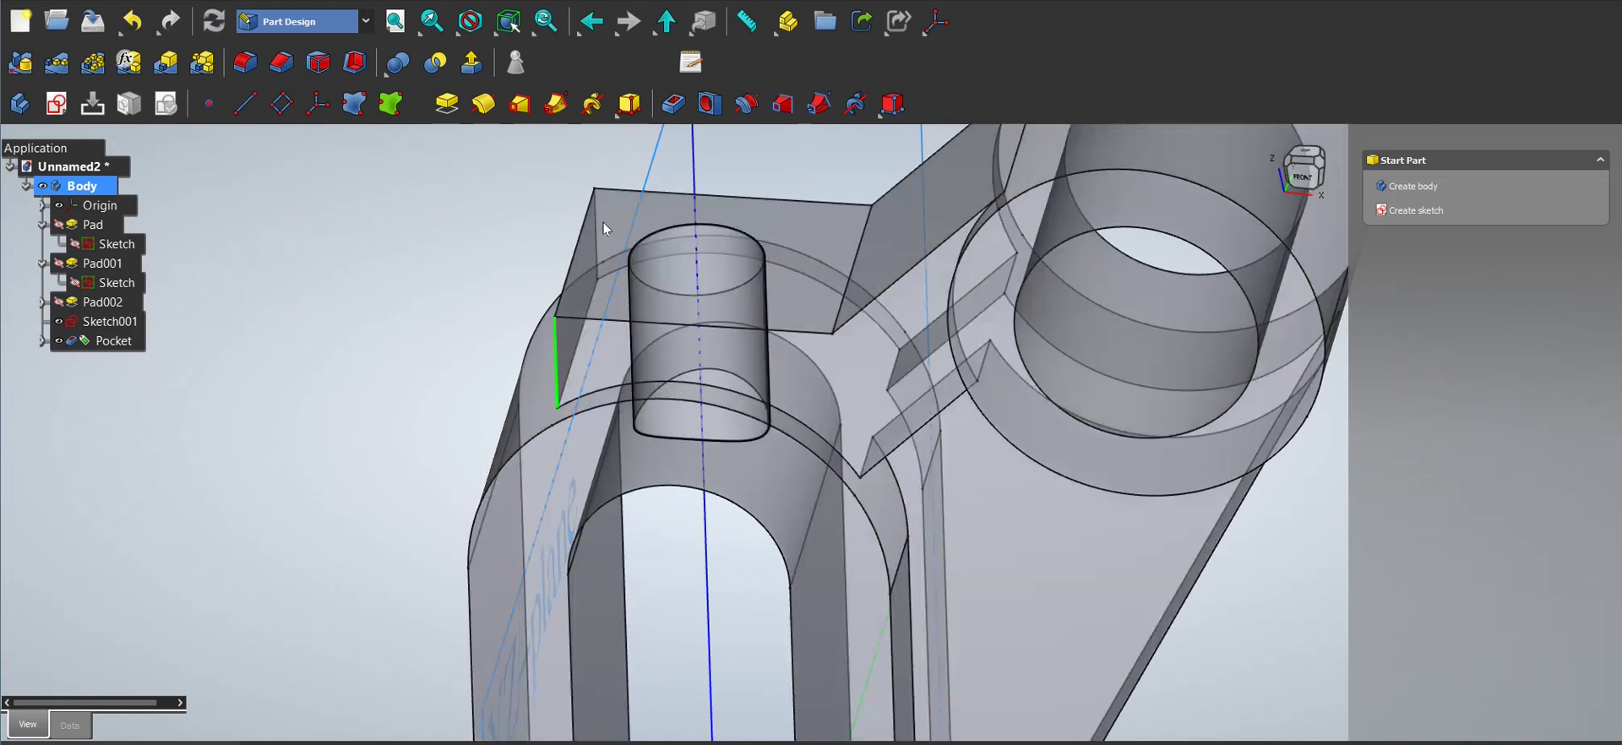
pyautogui.keyDown('ctrl'); pyautogui.click(597, 209); pyautogui.keyUp('ctrl')
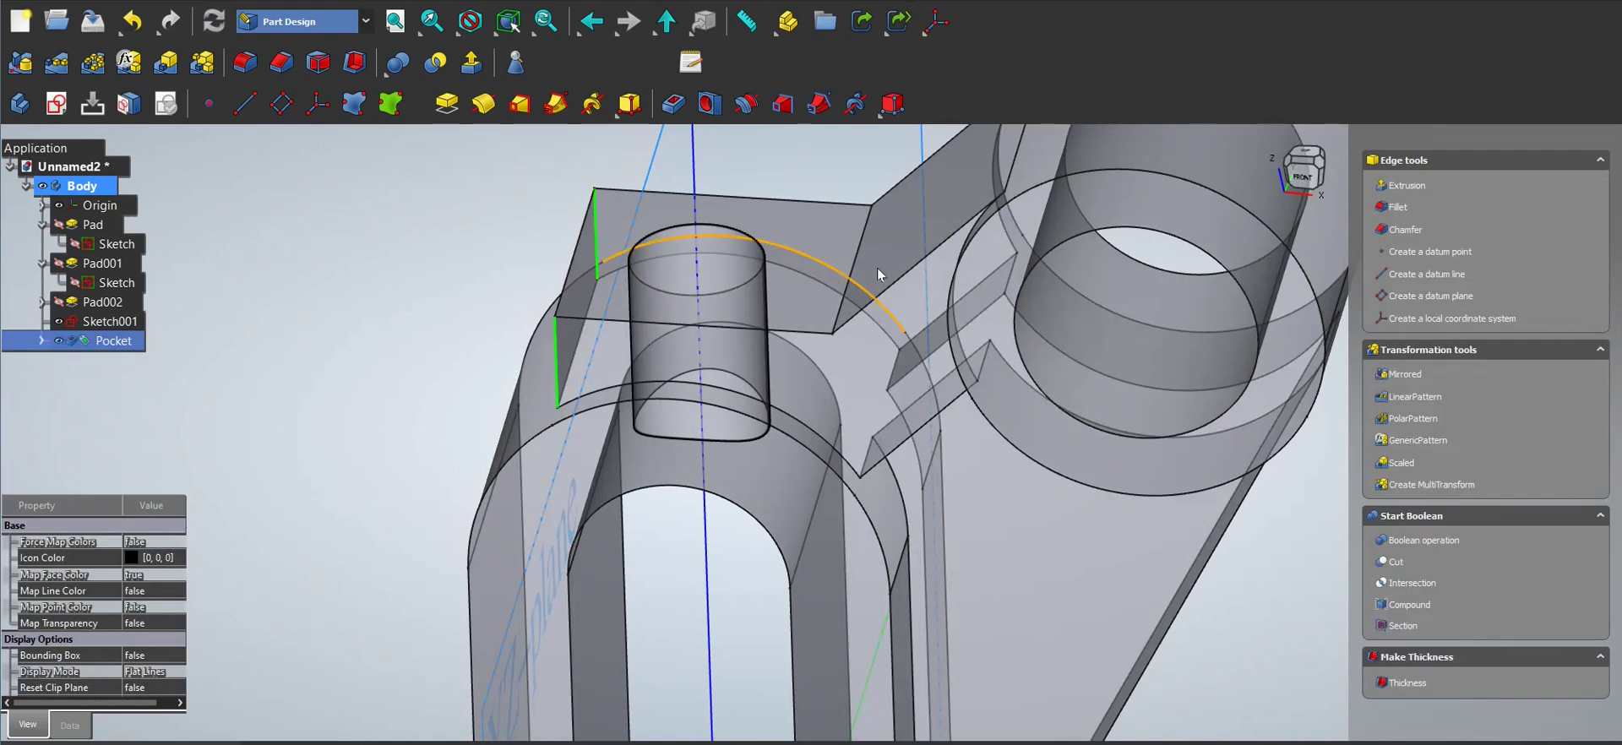
pyautogui.click(1398, 207)
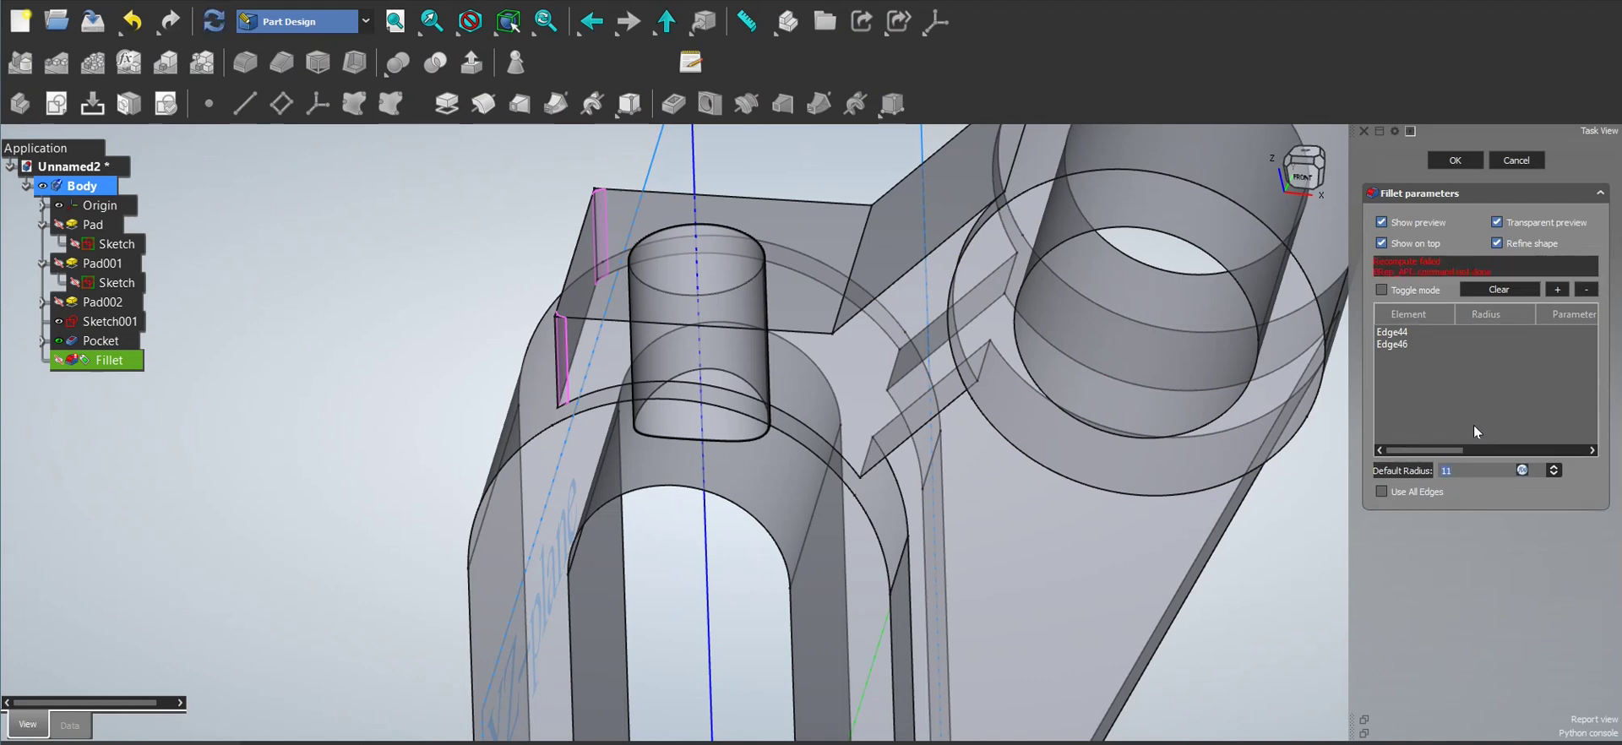
pyautogui.press('BackSpace')
pyautogui.write('10.999')
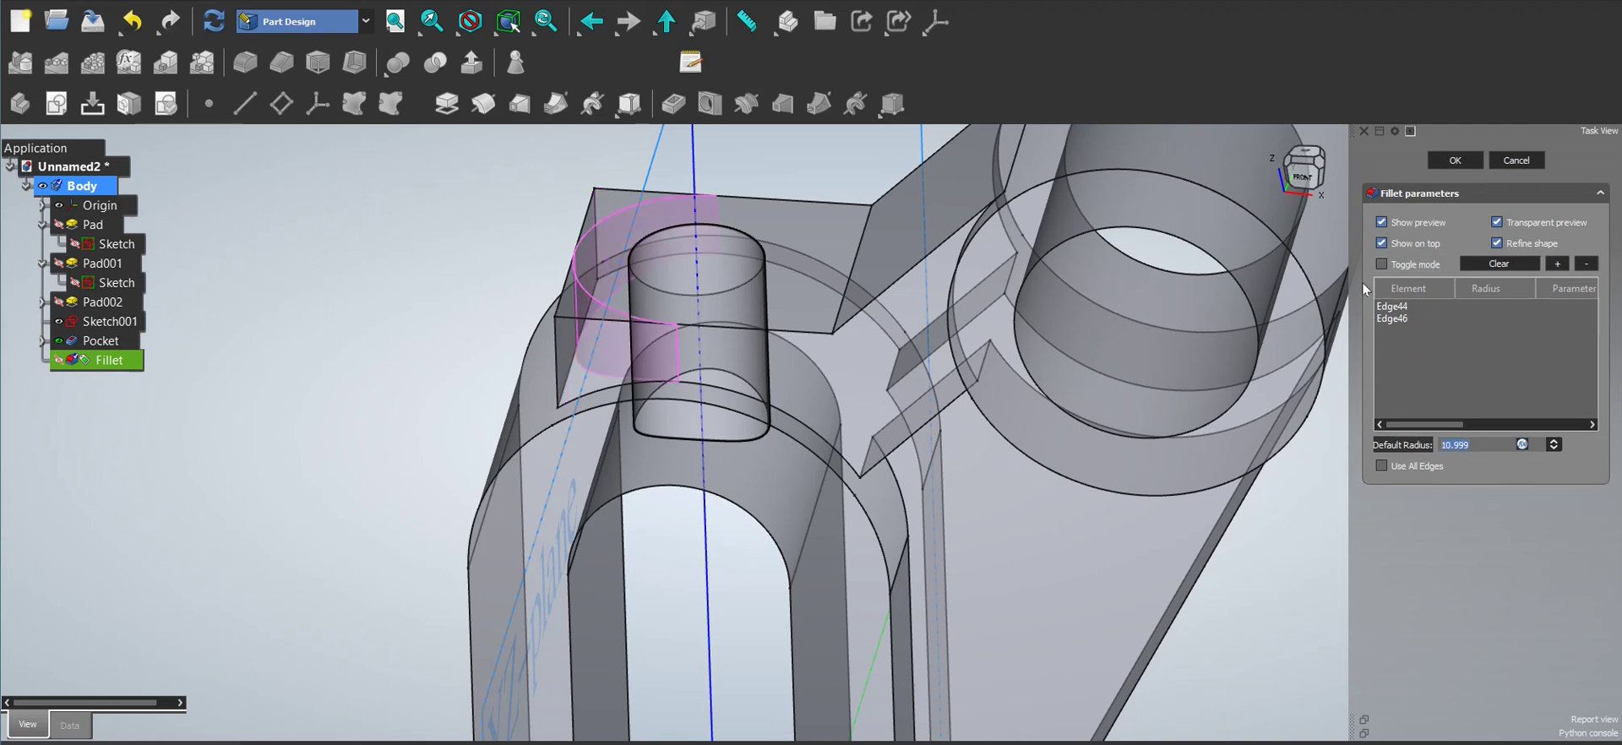
pyautogui.click(1455, 161)
# - Check the rounded end of the arm block up close and hide the origin planes
pyautogui.moveTo(618, 388)
pyautogui.mouseDown(button='middle')
pyautogui.moveTo(591, 322)
pyautogui.moveTo(782, 276)
pyautogui.moveTo(722, 333)
pyautogui.mouseUp(button='middle')
pyautogui.scroll(5, 566, 326)
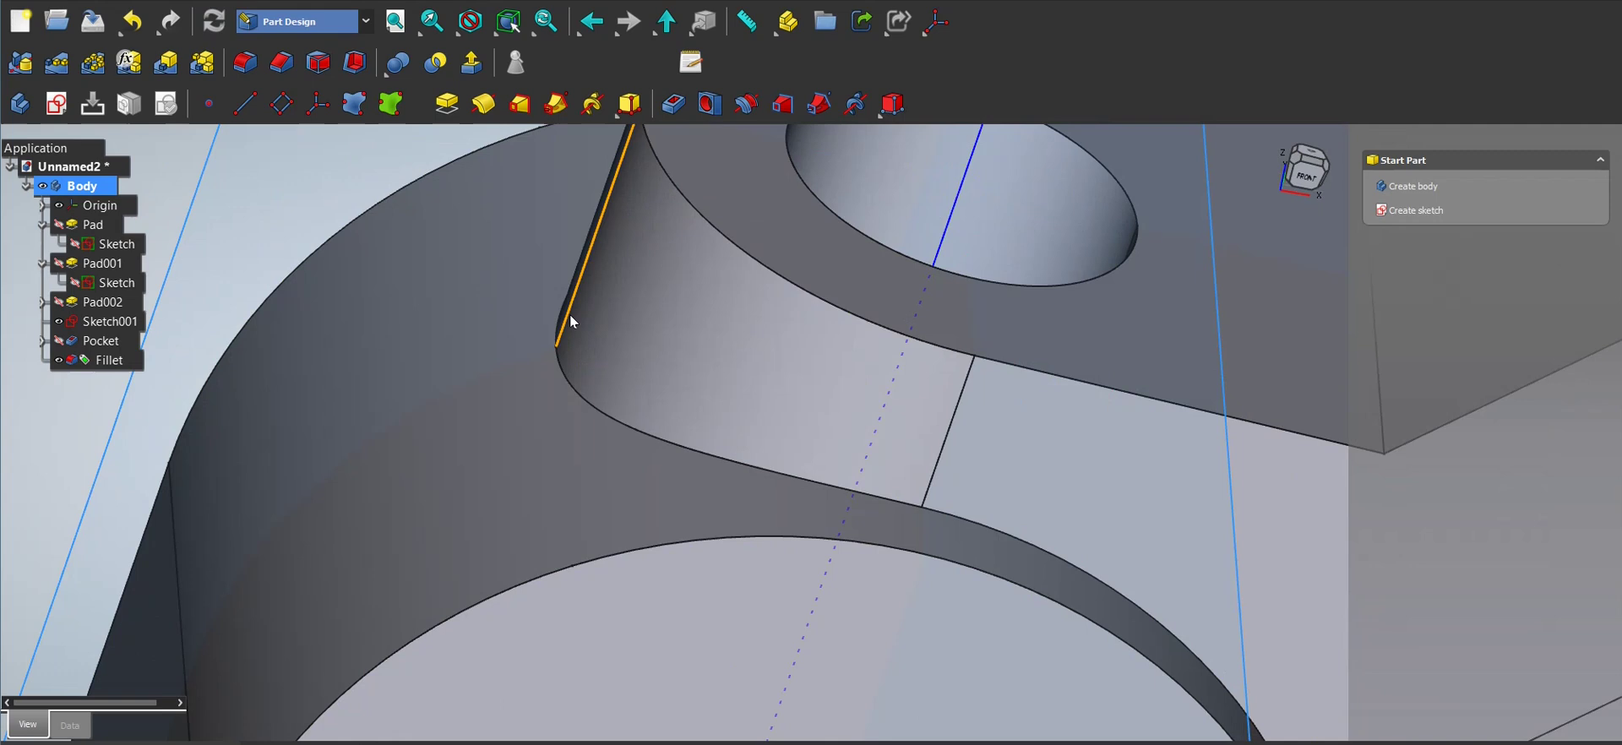
pyautogui.moveTo(583, 321)
pyautogui.mouseDown(button='middle')
pyautogui.moveTo(786, 366)
pyautogui.moveTo(175, 245)
pyautogui.mouseUp(button='middle')
pyautogui.click(99, 205)
pyautogui.press('space')
pyautogui.scroll(-4, 668, 335)
pyautogui.moveTo(668, 334); pyautogui.dragTo(879, 394, button='middle')
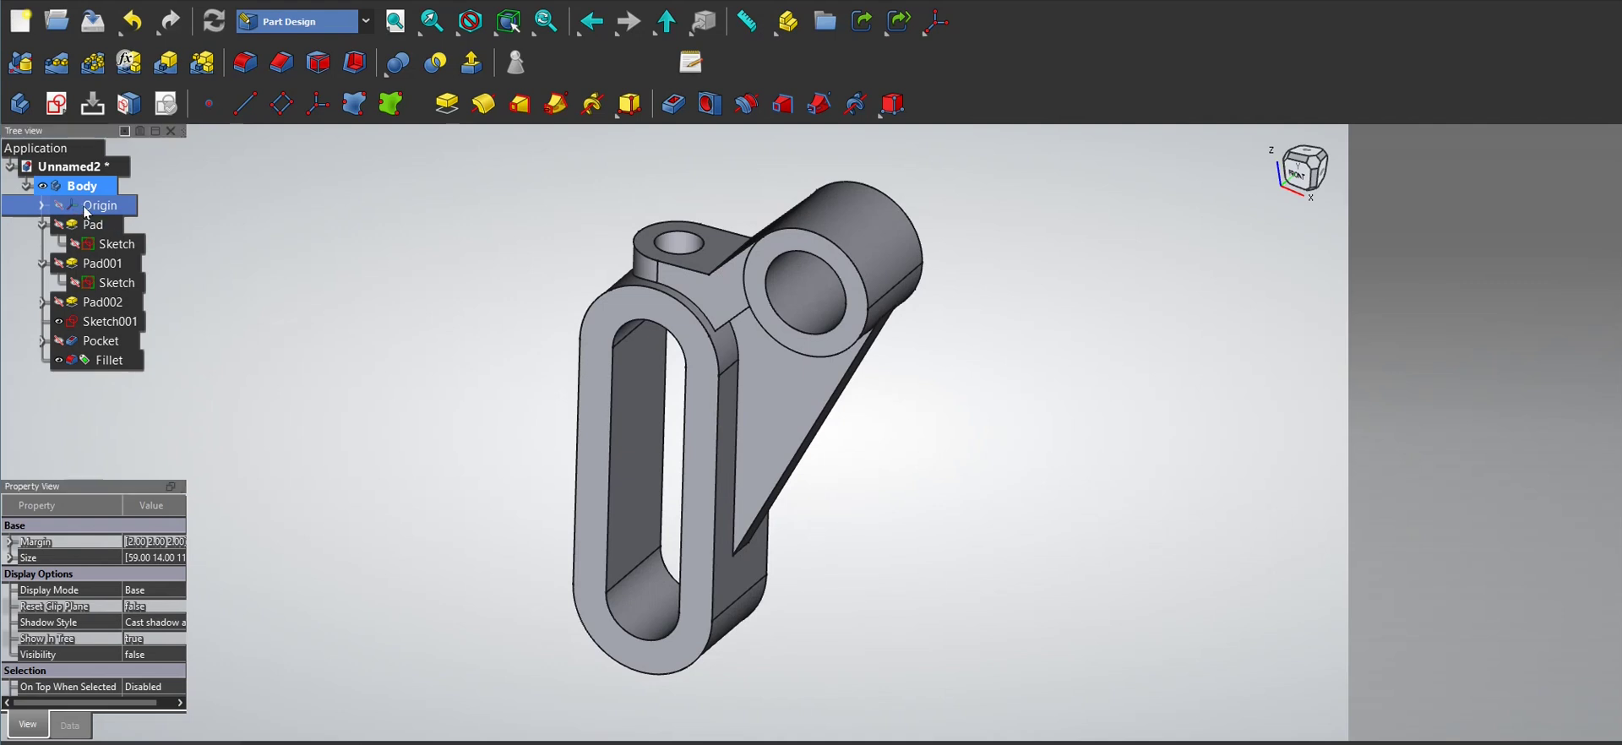
# - Measure the whole body's mass with the FCInfo macro, in grams, using the TTT Aluminum 1060 Alloy material at 2700 kg/m3
pyautogui.click(693, 63)
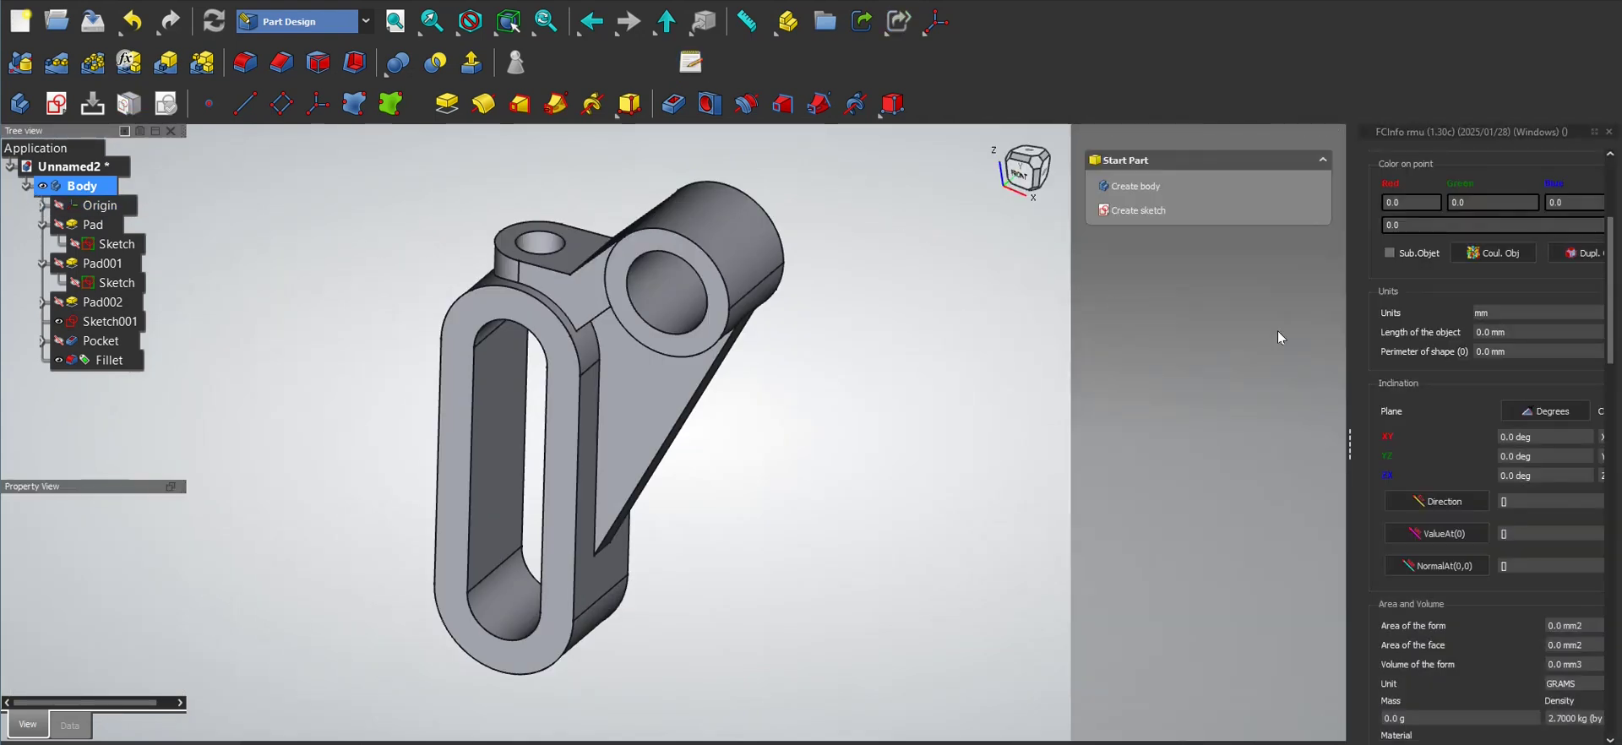
pyautogui.scroll(-3, 1428, 437)
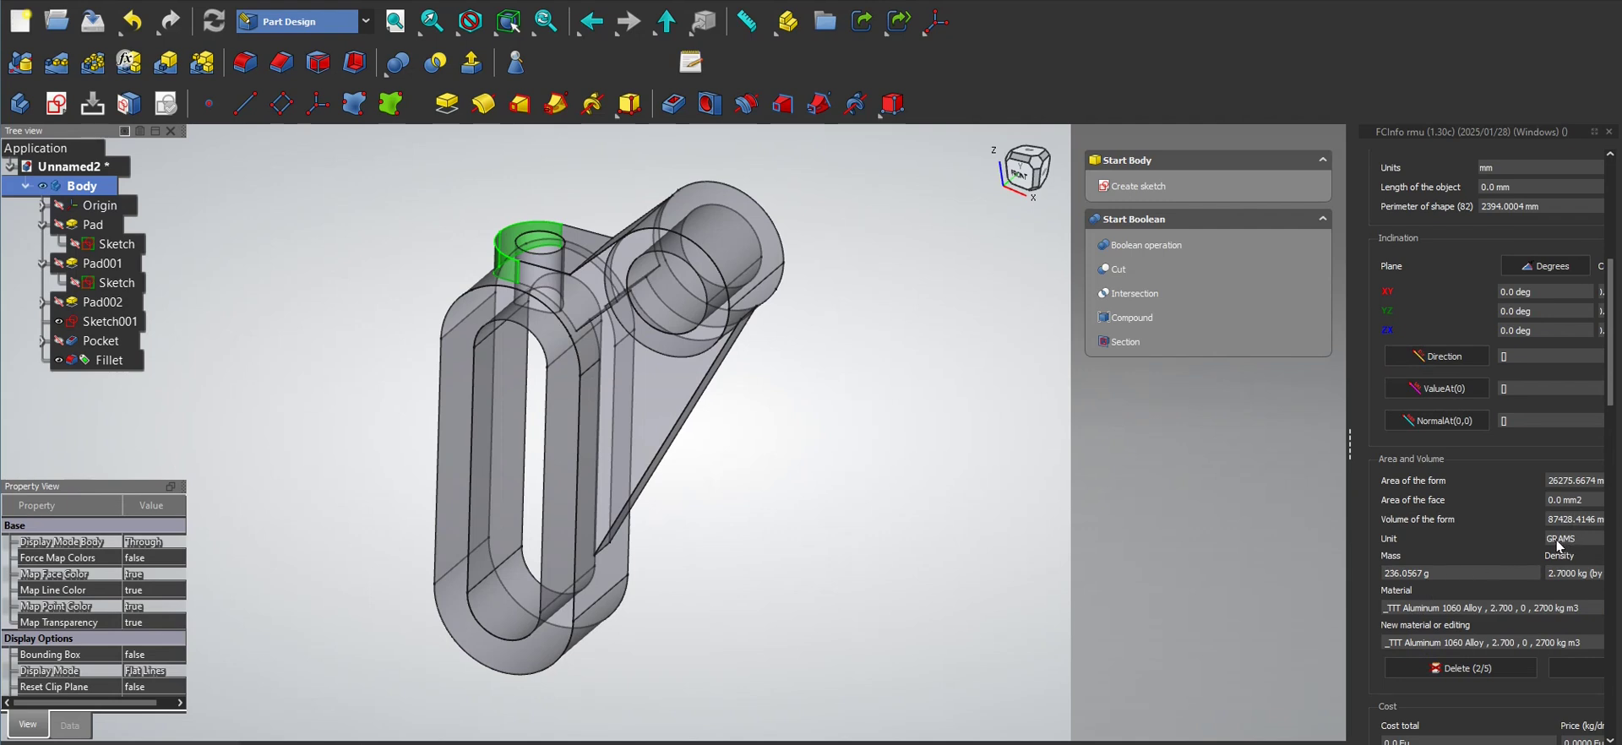
pyautogui.click(1572, 543)
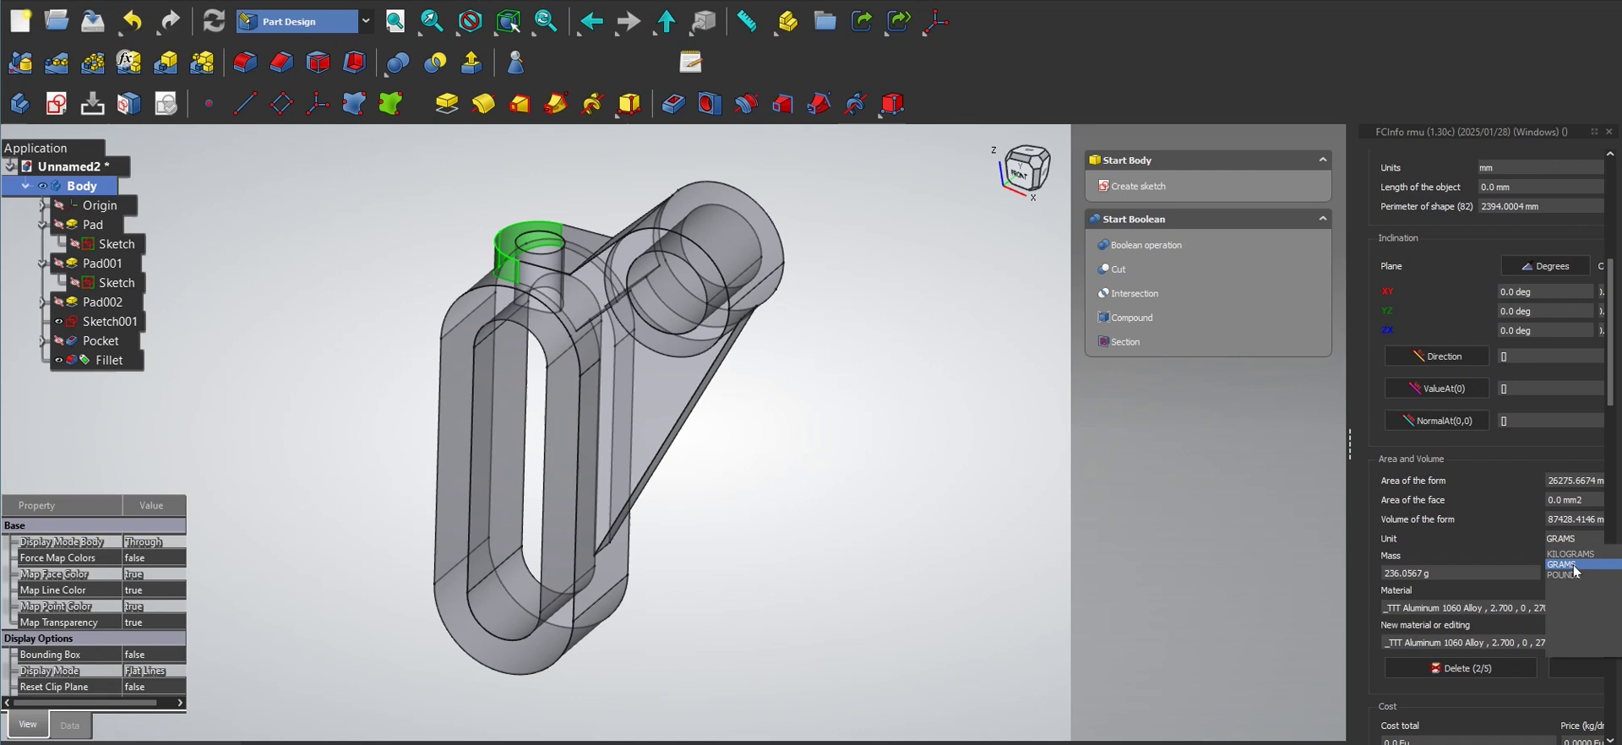
pyautogui.click(1577, 564)
pyautogui.click(1450, 611)
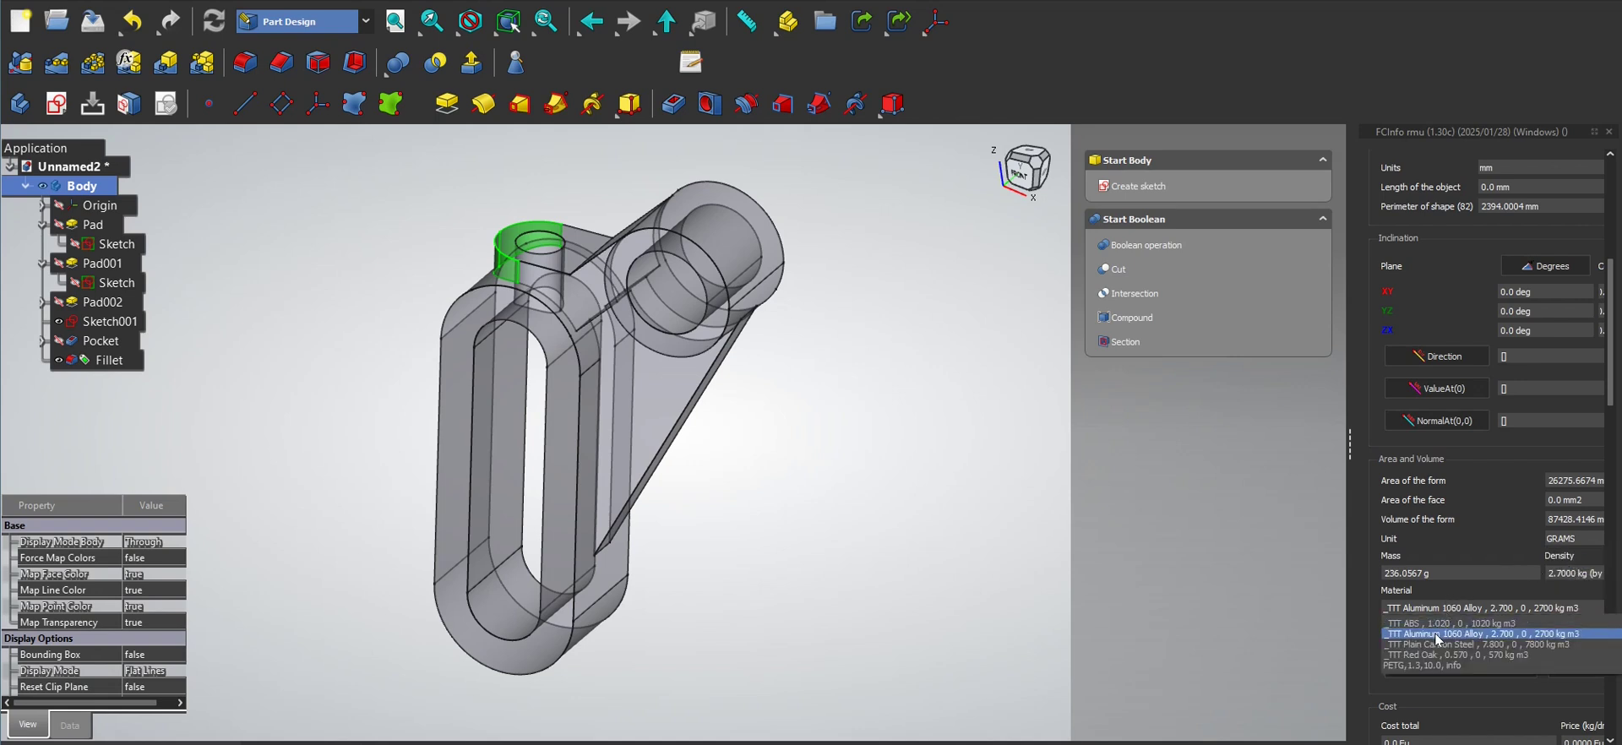
pyautogui.click(1453, 633)
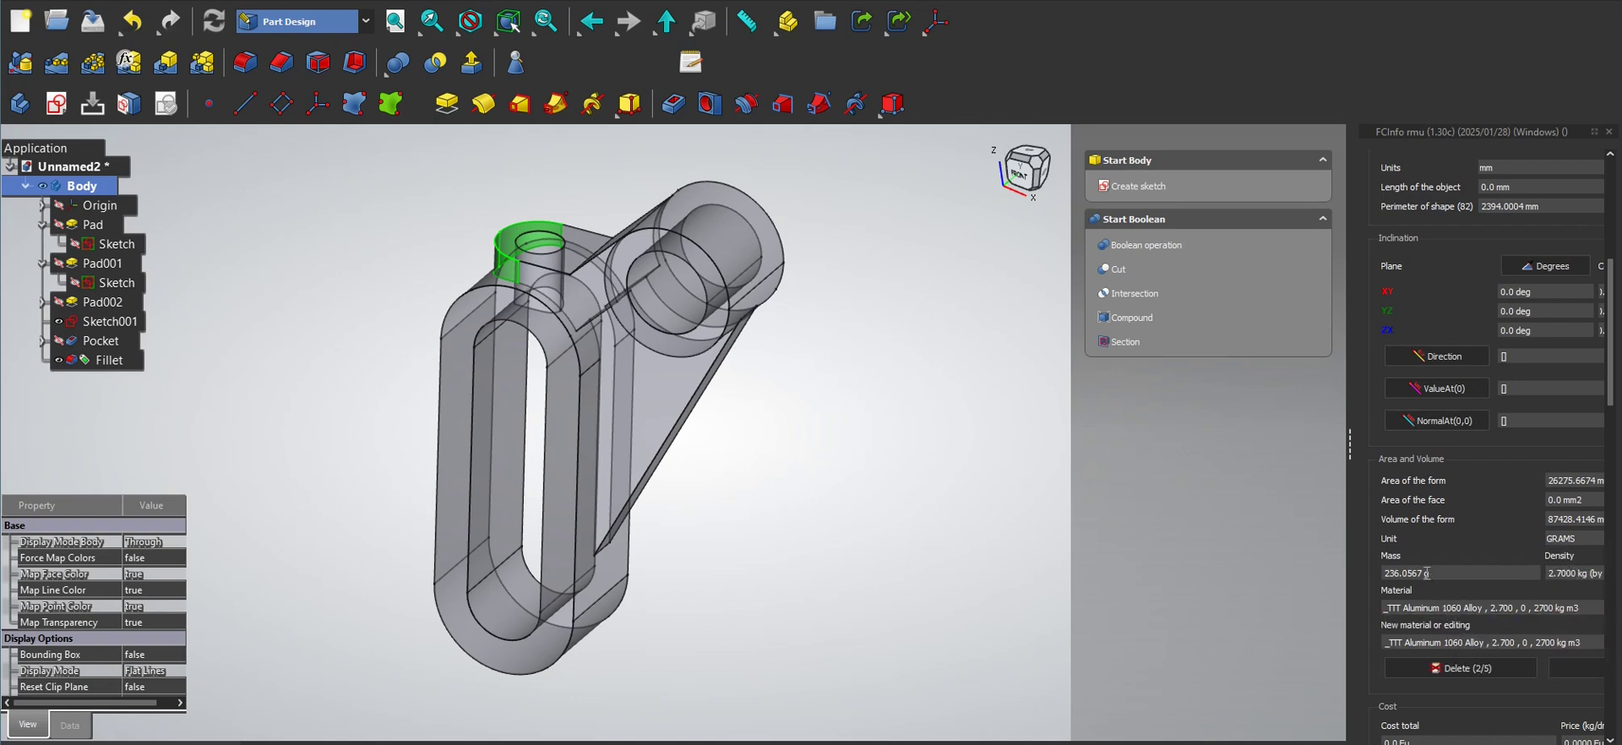
pyautogui.moveTo(1427, 573); pyautogui.dragTo(1384, 574)
pyautogui.click(1460, 573)
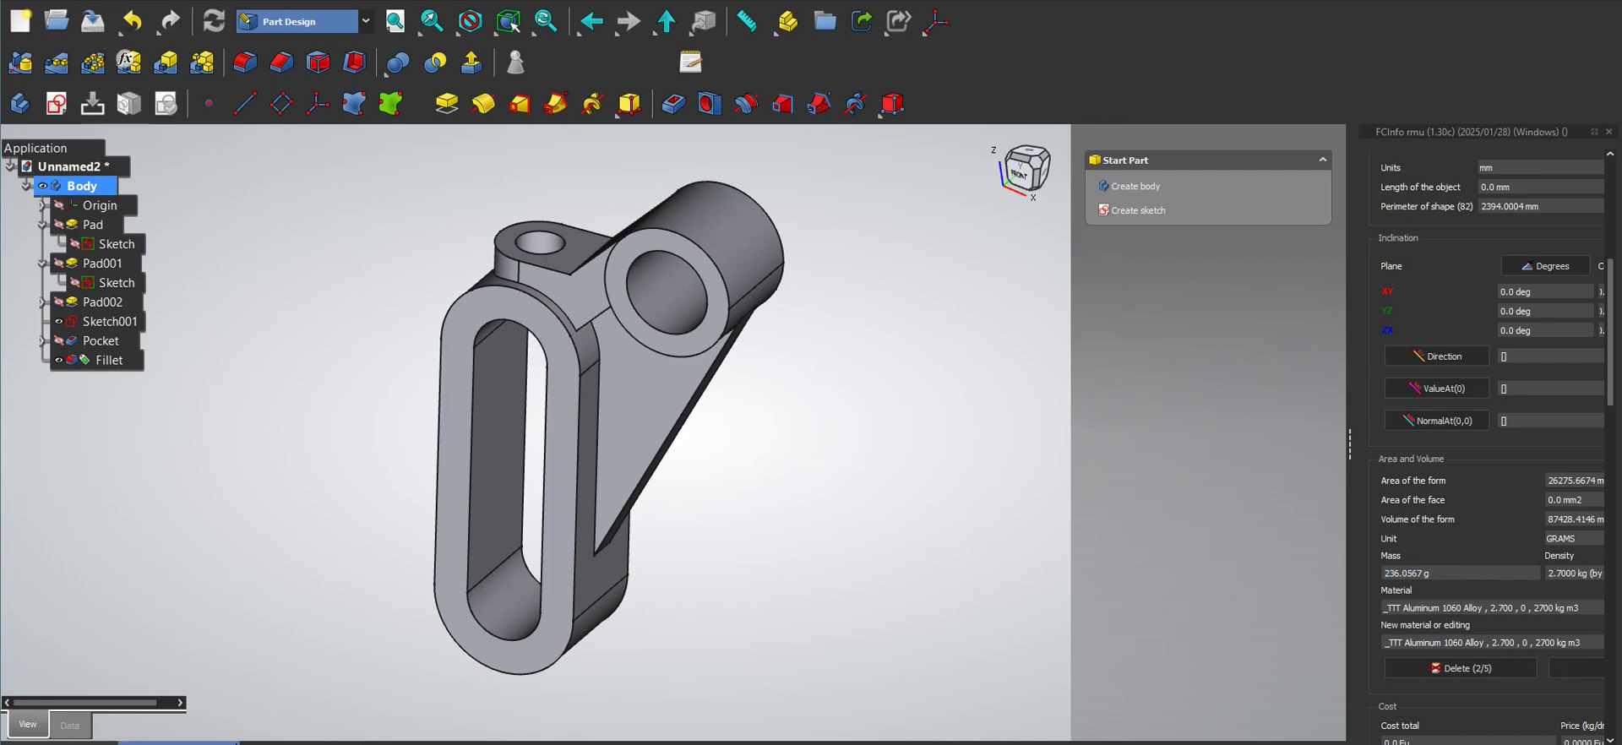